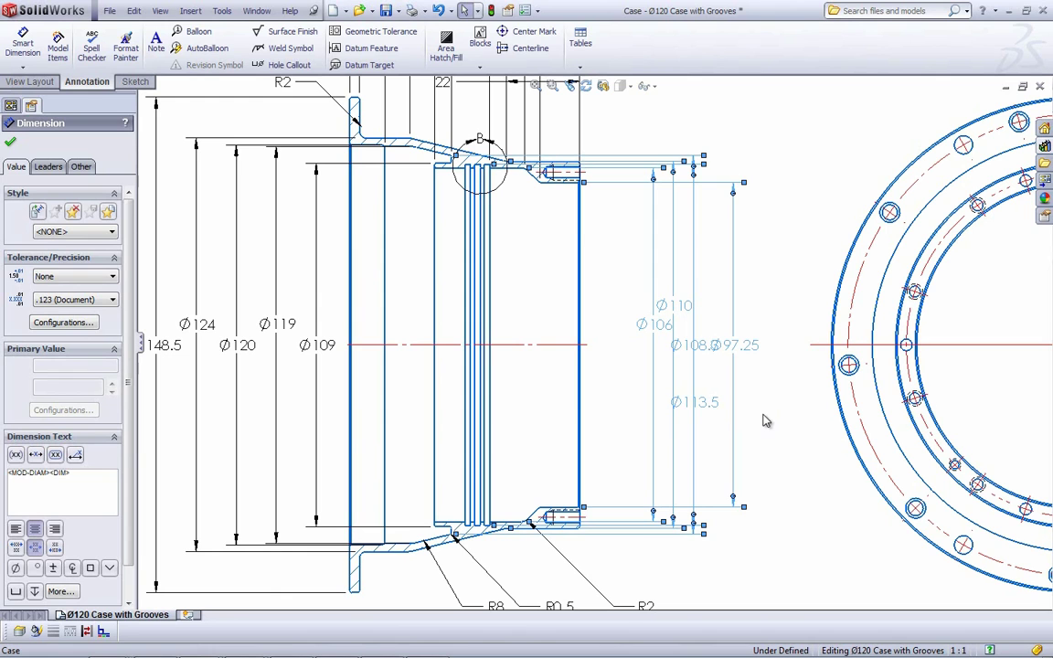
- Auto-arrange the five selected diameter dimensions beside the right end of the section view and adjust their spacing
left_click(677, 414)
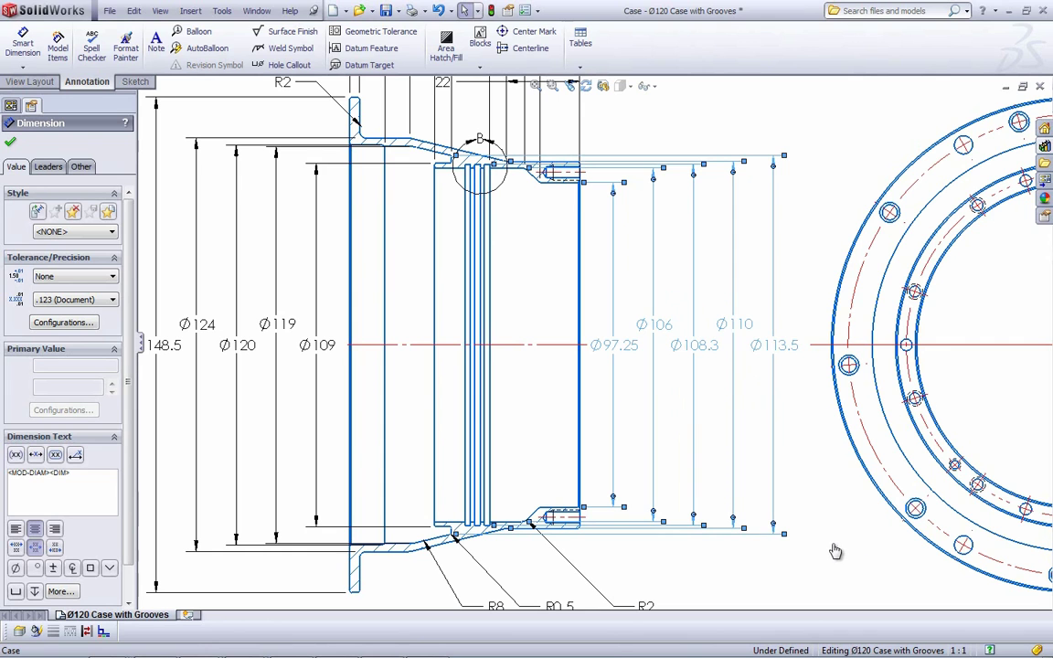
mouse_move(850, 552)
left_mouse_down()
mouse_move(865, 551)
mouse_move(799, 560)
left_mouse_up()
left_click(723, 395)
- Auto-arrange the linear dimensions above the section view and move the flange's R2 radius dimension lower, away from them
scroll(559, 263, "up", 5)
scroll(646, 354, "down", 2)
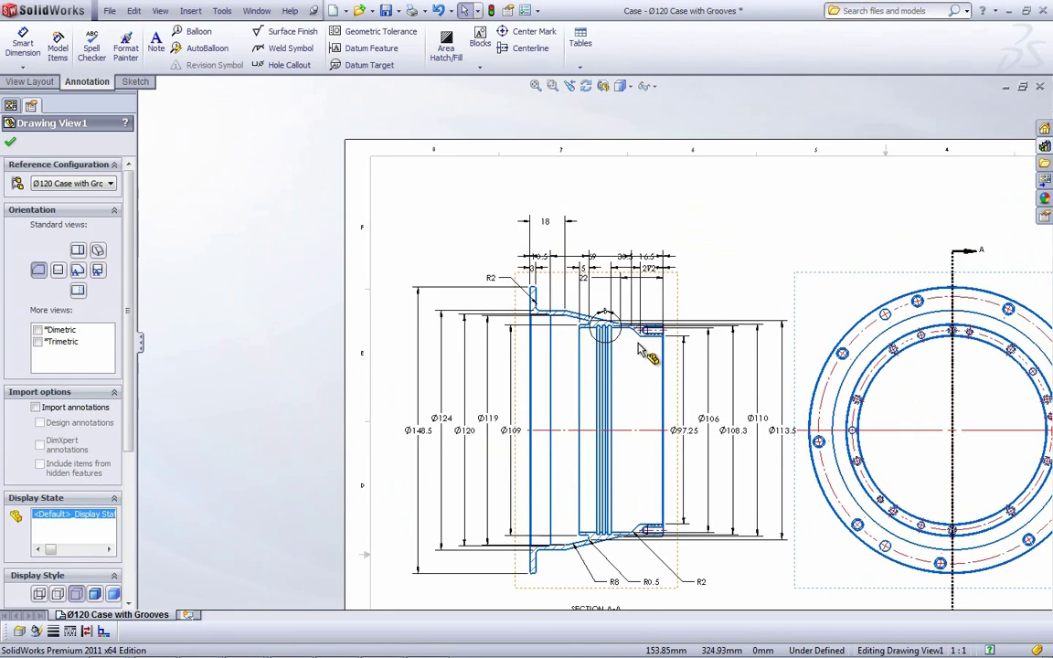
scroll(644, 352, "down", 3)
left_click(798, 309)
left_click_drag(821, 367, 436, 166)
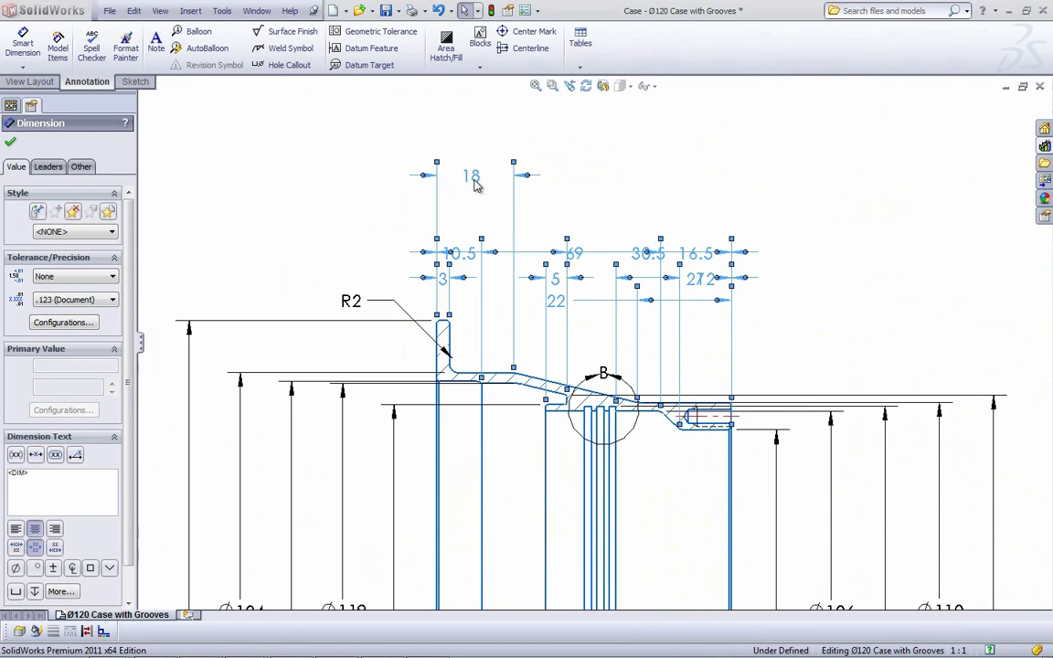
left_click(474, 185)
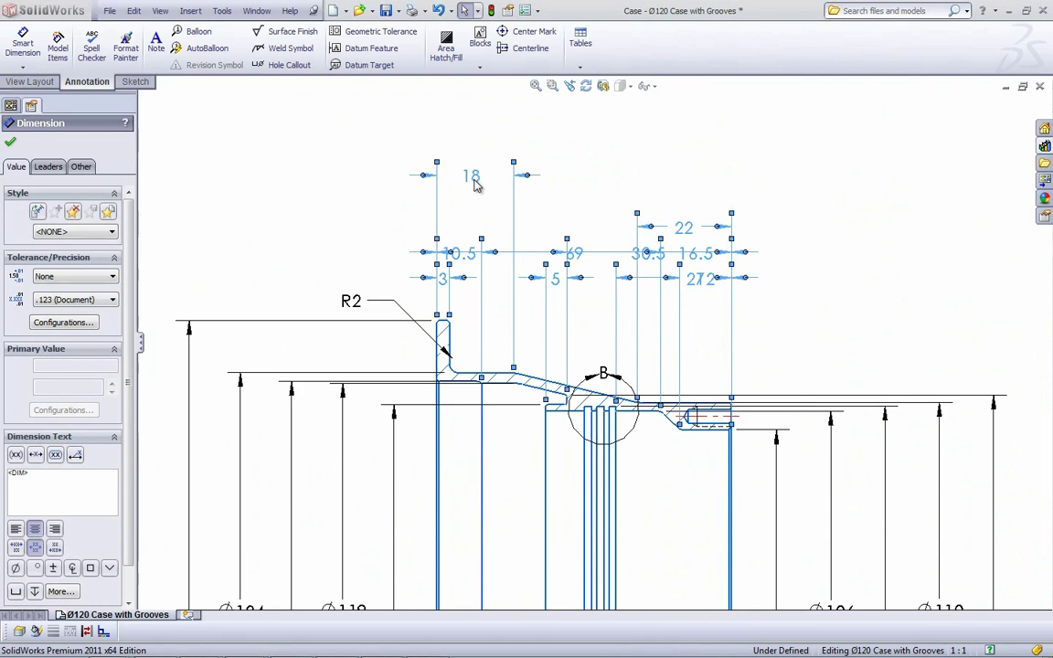
left_click(822, 235)
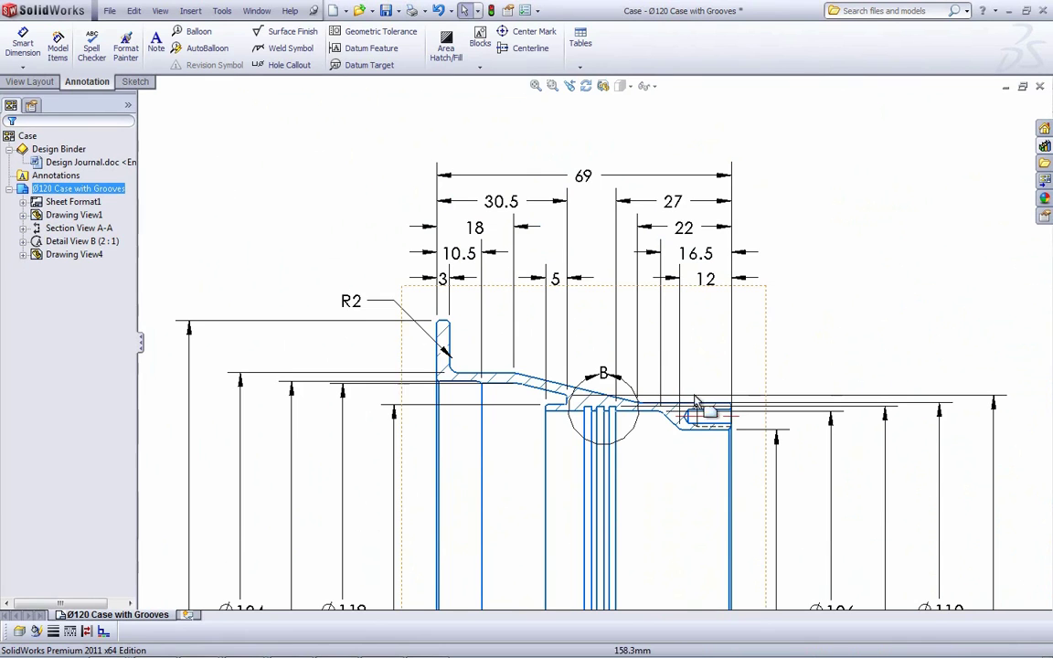
left_click_drag(357, 303, 344, 334)
left_click(304, 268)
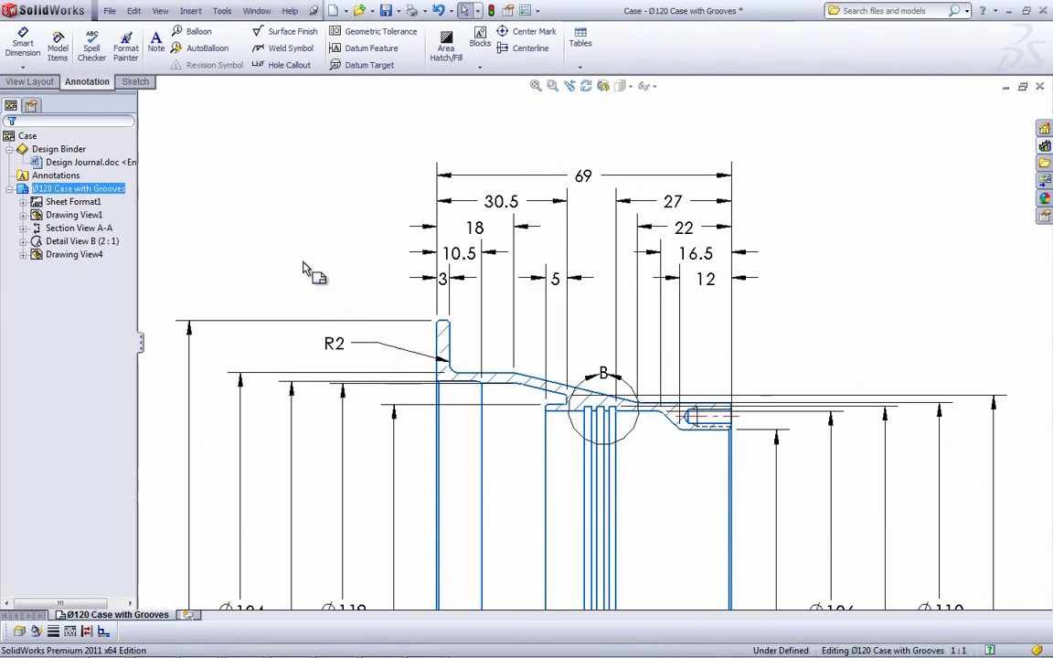
- Add a chamfer dimension to the upper-left corner of the flange in the section view, placing its text above and left of the corner
left_click(23, 68)
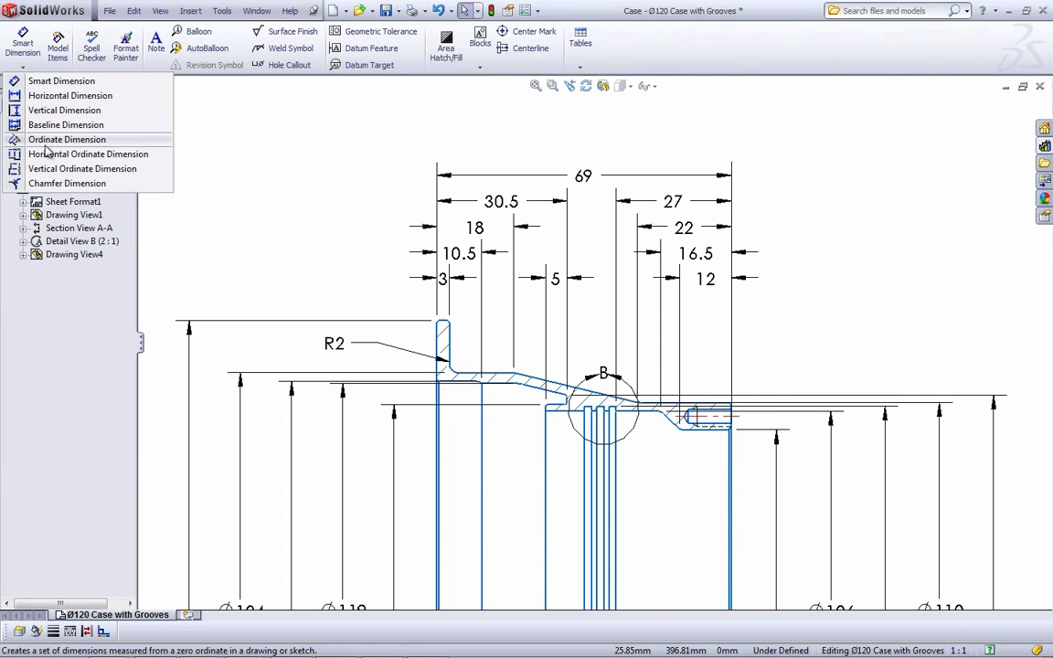
left_click(56, 183)
scroll(478, 343, "down", 2)
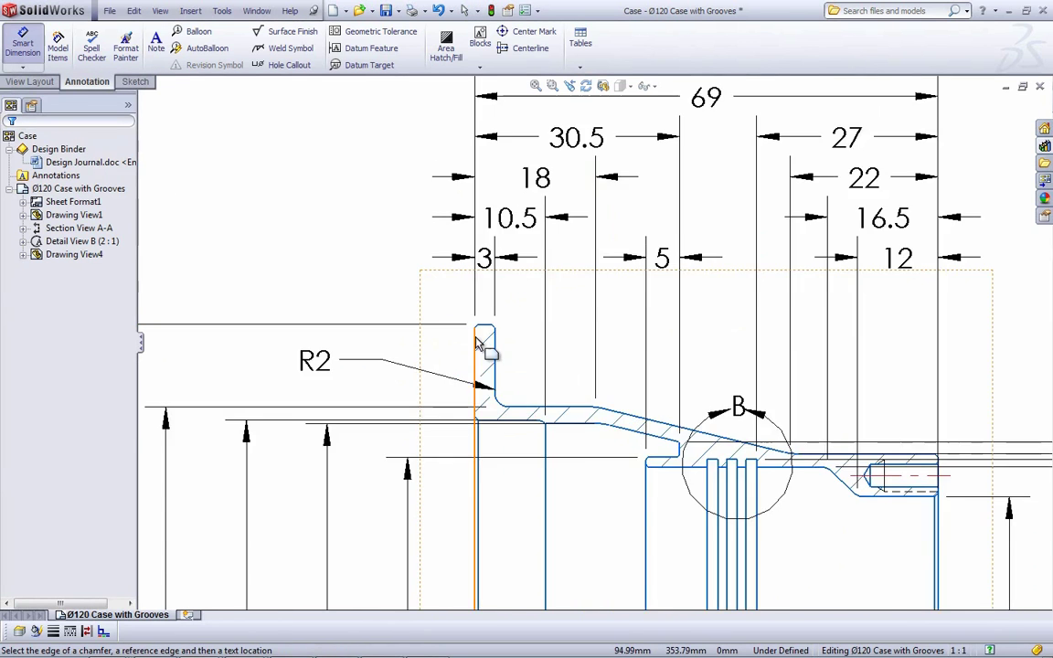
scroll(478, 342, "down", 2)
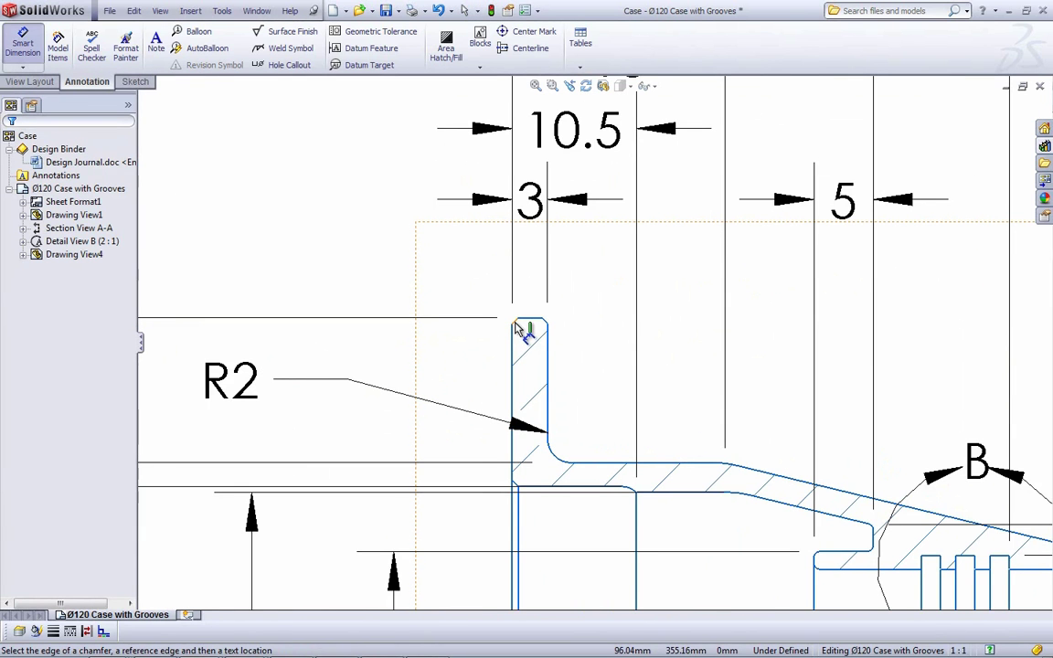
left_click(518, 330)
left_click(512, 361)
scroll(284, 210, "up", 1)
left_click(255, 220)
right_click(350, 191)
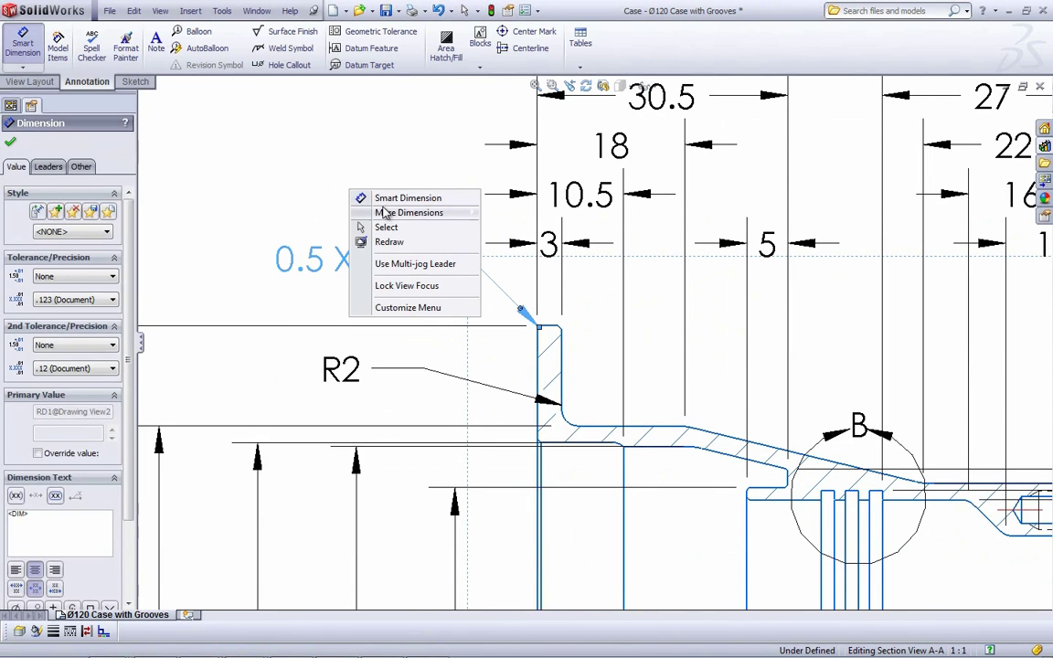
left_click(386, 227)
- Turn on dual dimension display for the flange's chamfer dimension
left_click(345, 256)
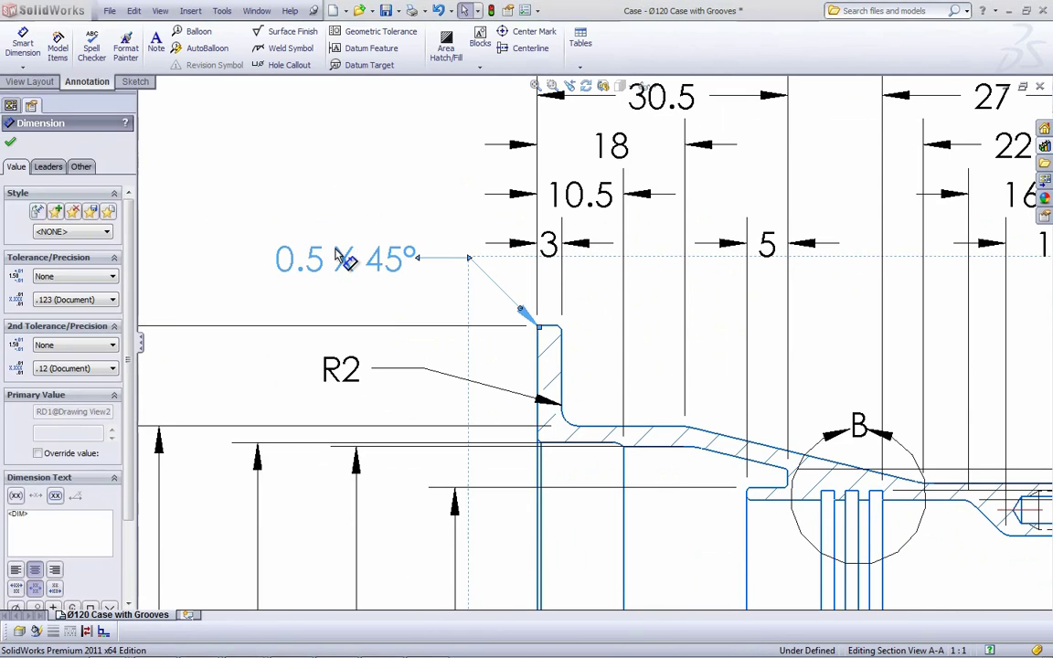
scroll(117, 326, "down", 3)
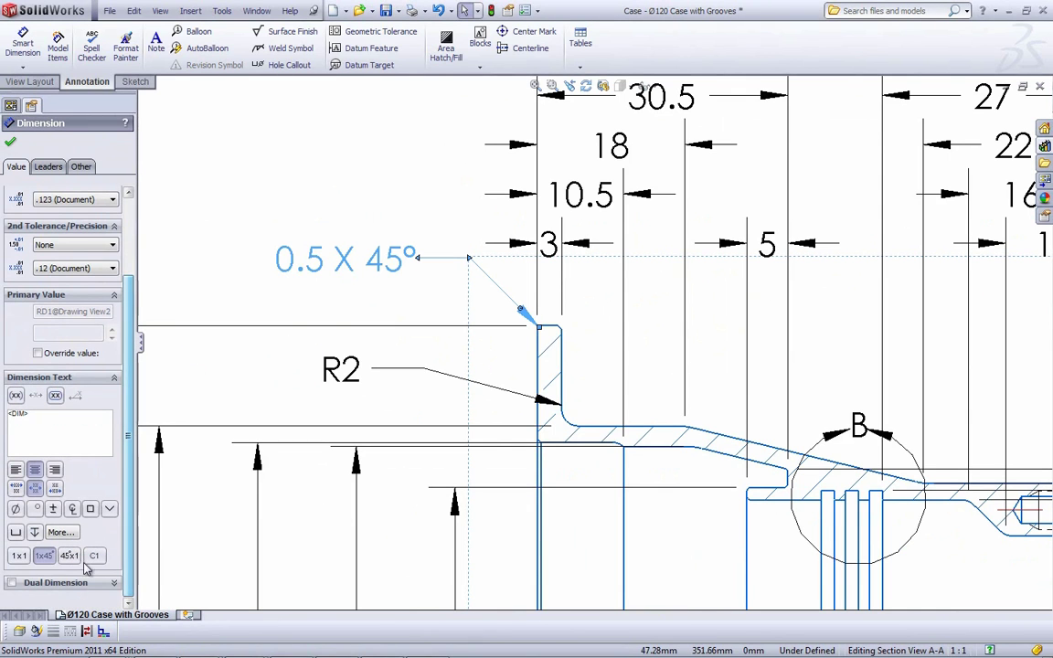
left_click(13, 583)
scroll(132, 494, "down", 1)
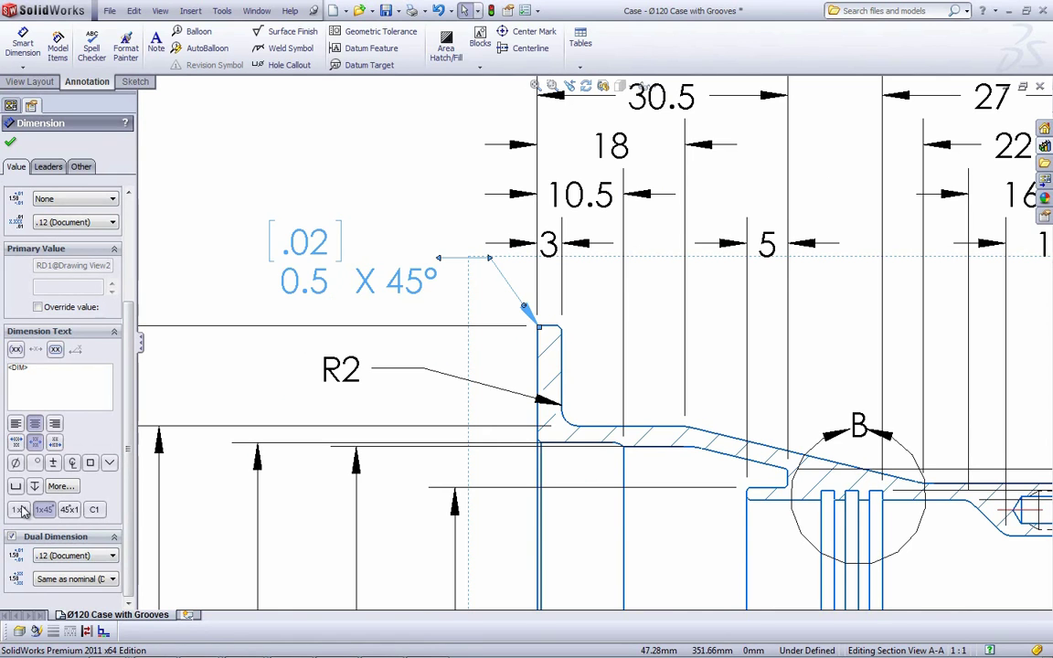
left_click(400, 187)
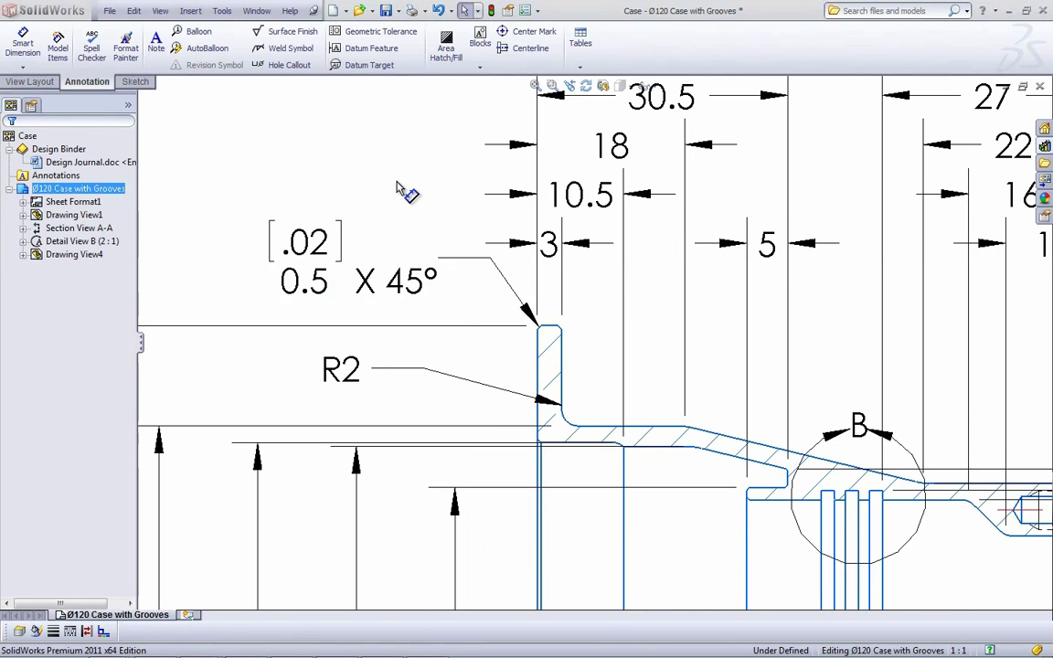
- Set the document's dimension properties to show units of dimensions
left_click(524, 11)
left_click(265, 66)
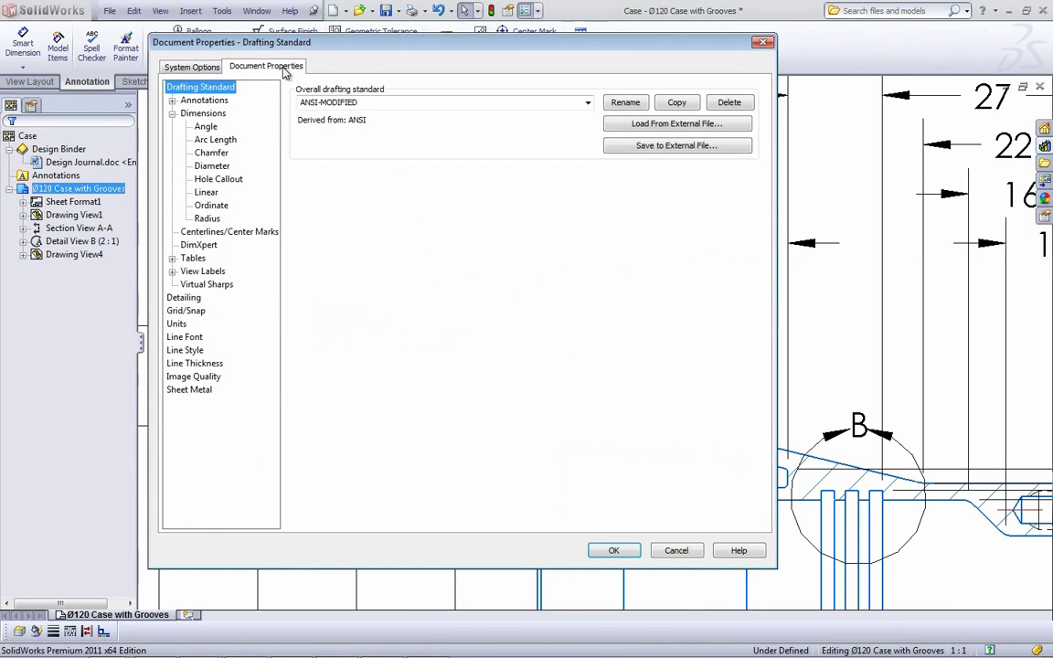
left_click(203, 113)
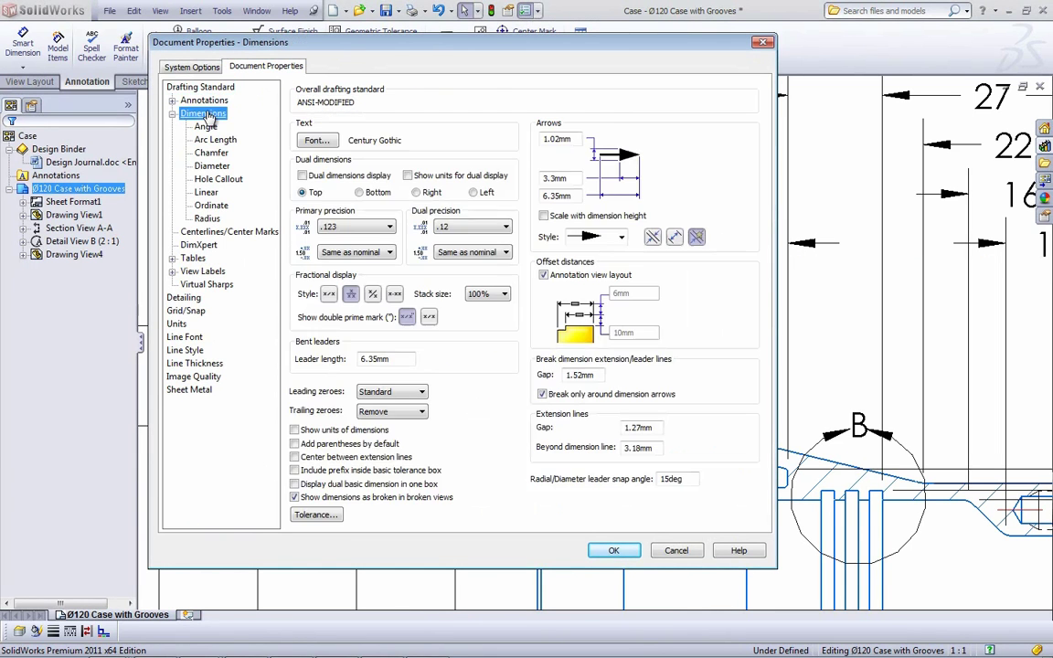
left_click(302, 431)
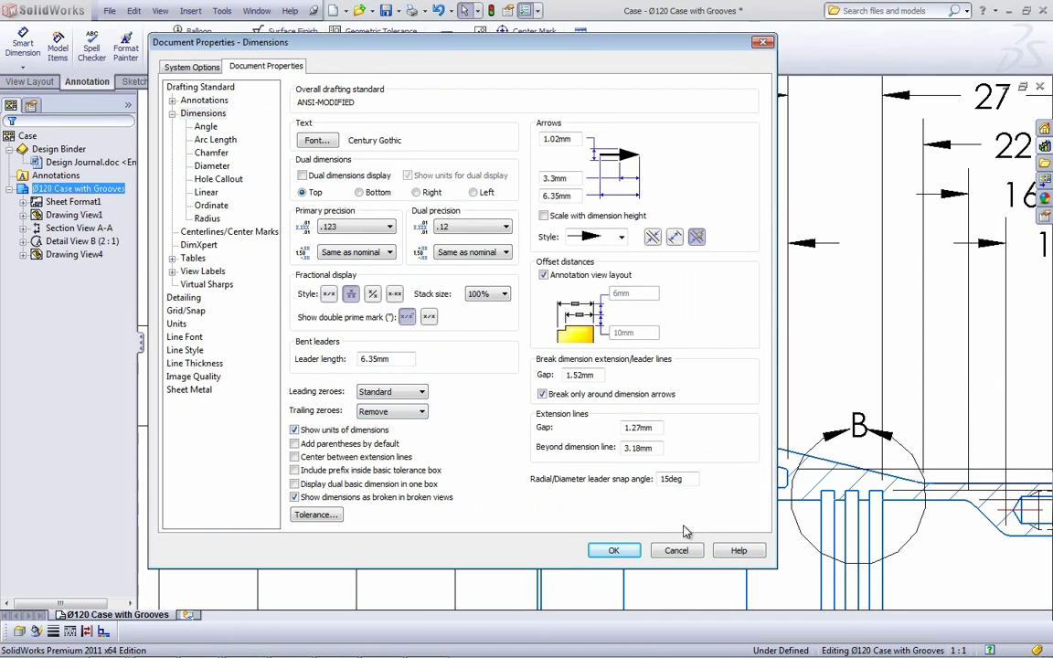
left_click(615, 551)
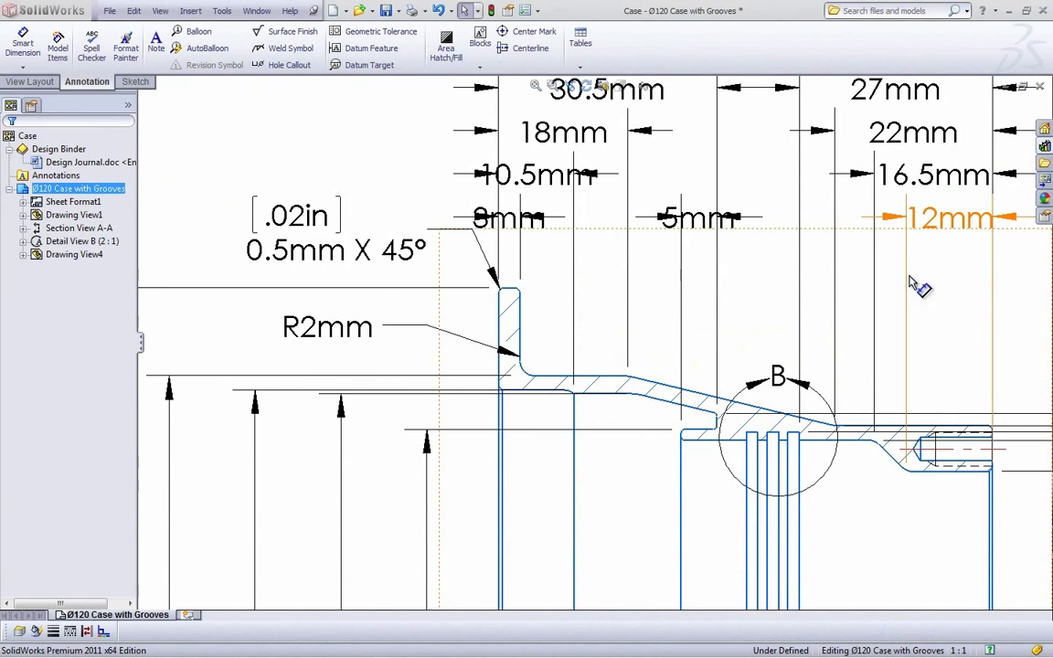
- Start a hole table and set the circular bore edge in the front view as its datum origin
left_click(952, 323)
scroll(957, 327, "up", 2)
scroll(912, 322, "up", 4)
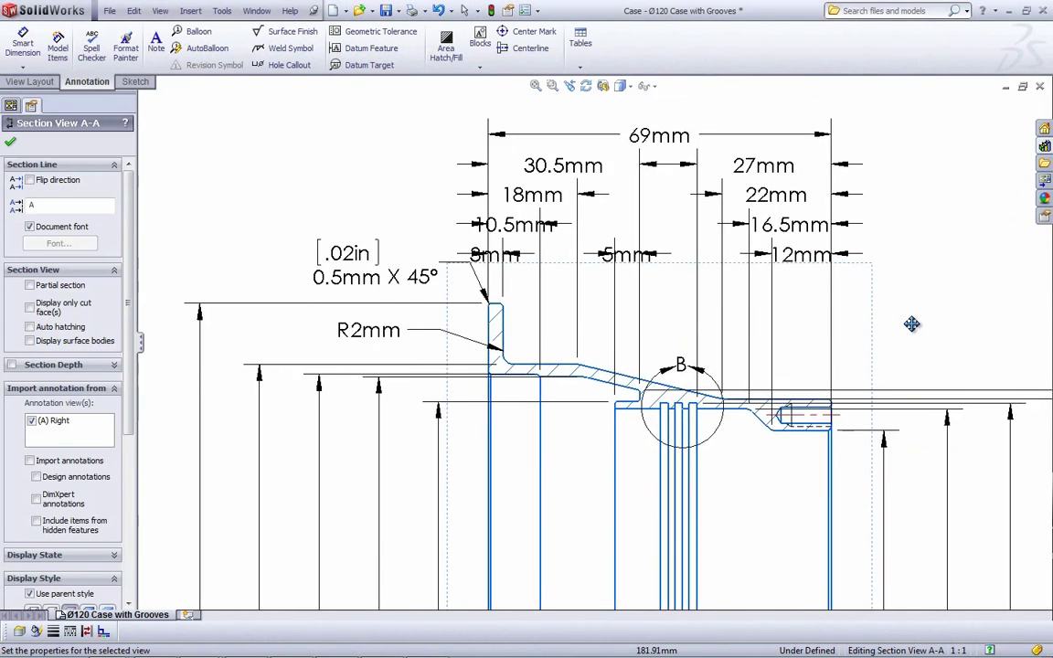
scroll(798, 274, "down", 1)
middle_click_drag(798, 274, 759, 242)
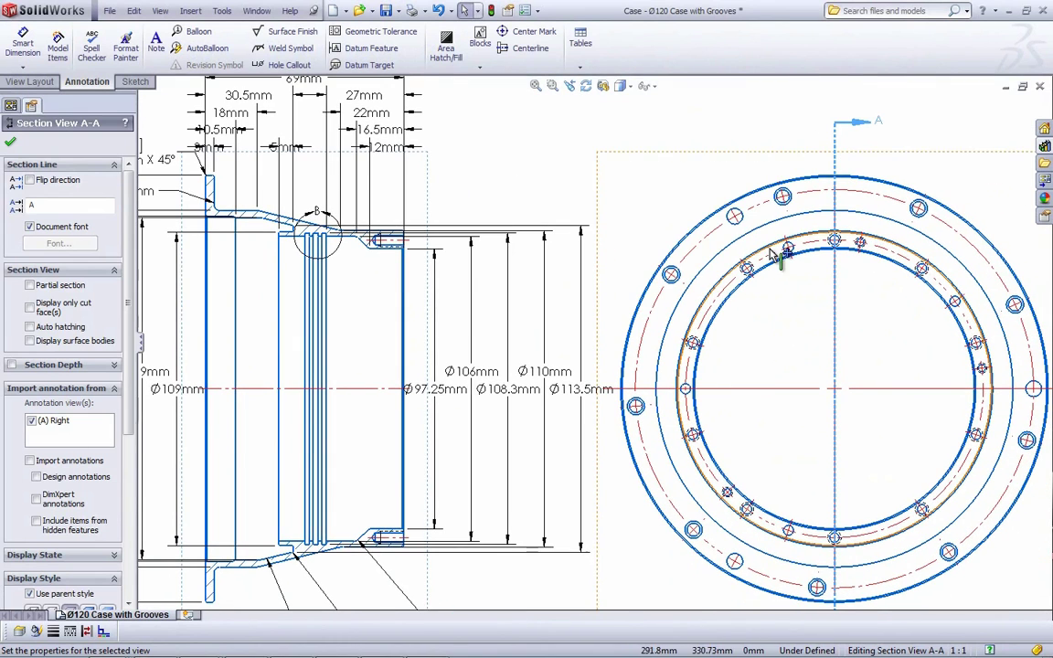
left_click(579, 67)
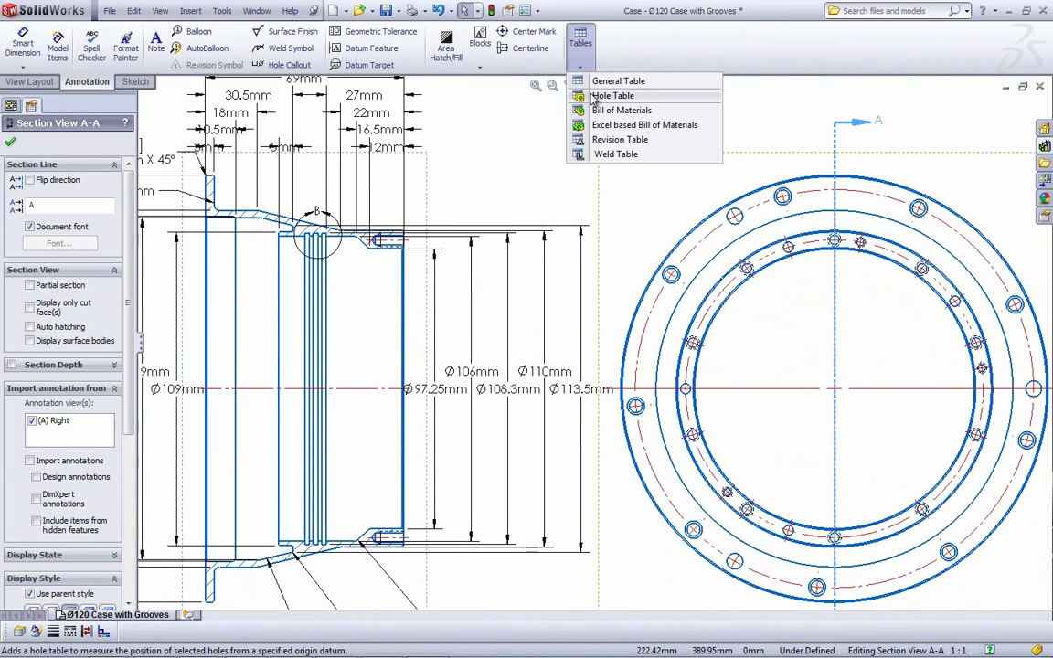
left_click(611, 95)
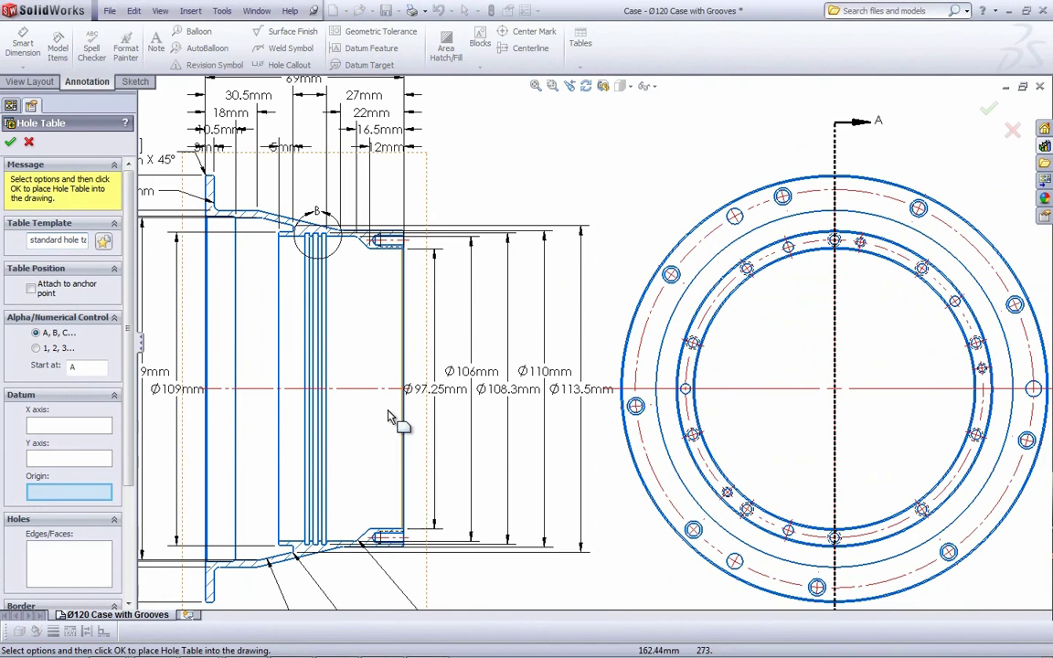
left_click(68, 425)
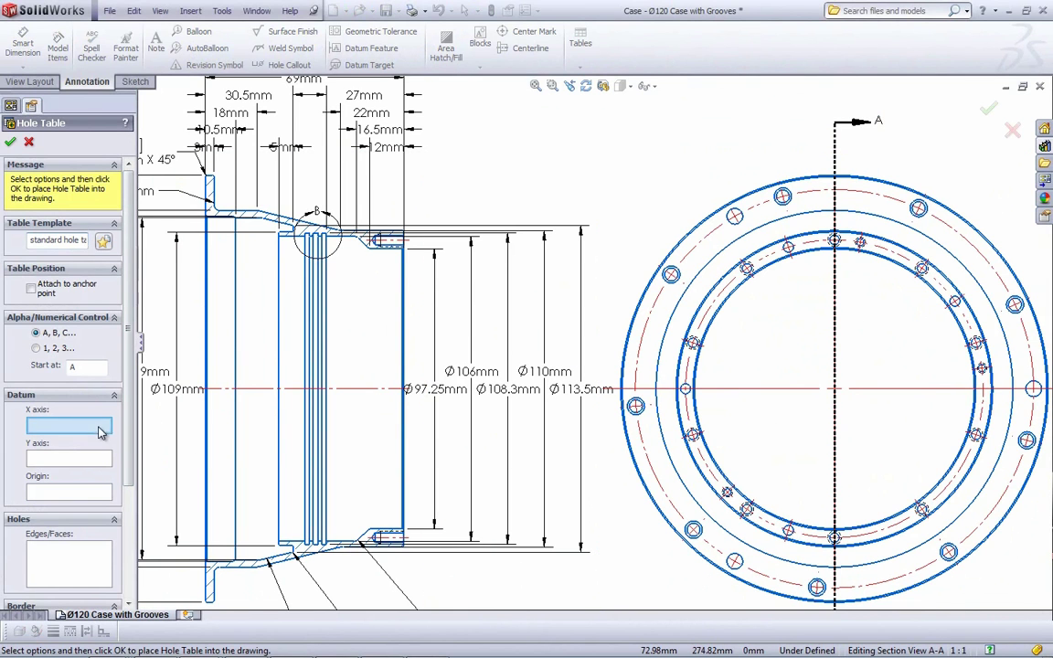
left_click(69, 492)
left_click(722, 476)
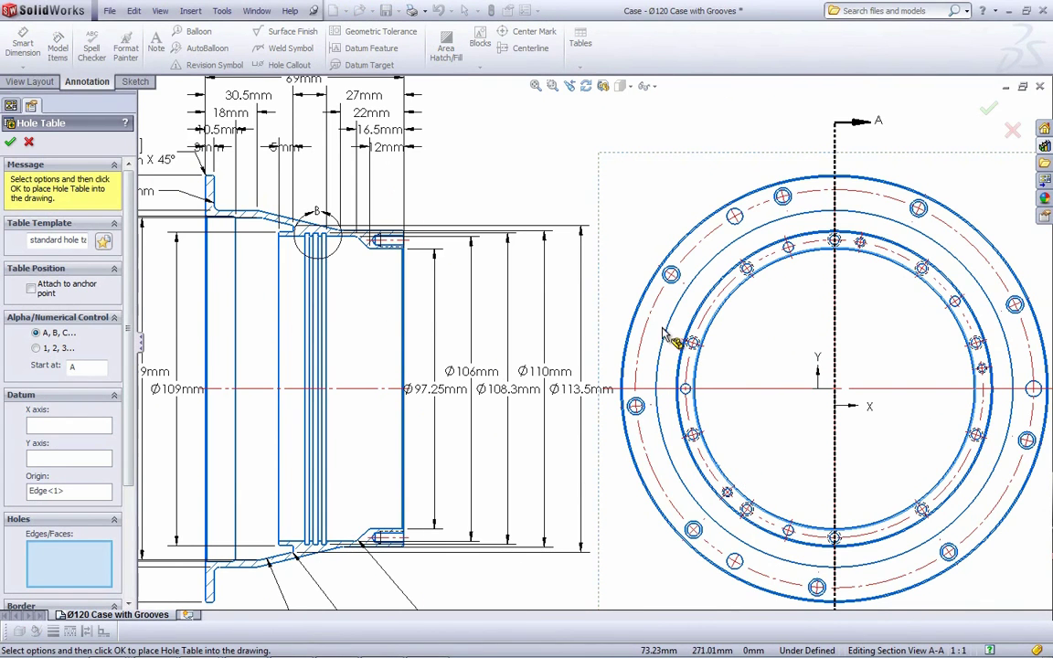
- Include the holes on the outer flange face and inner ring face, and place the hole table in the sheet's upper-right area
left_click(728, 293)
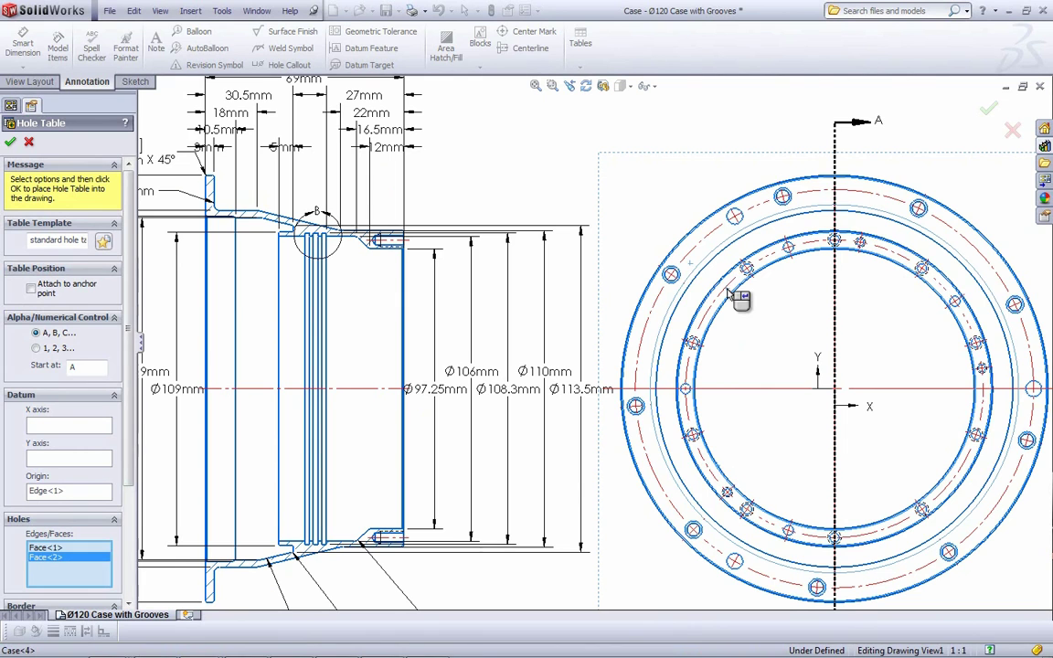
left_click(728, 190)
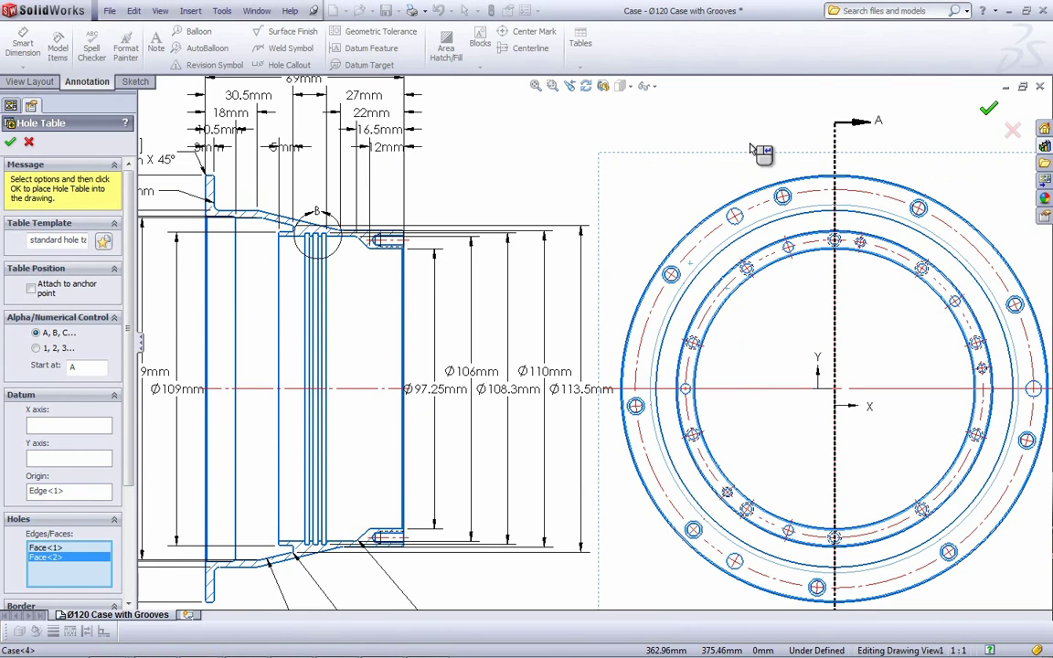
left_click(11, 142)
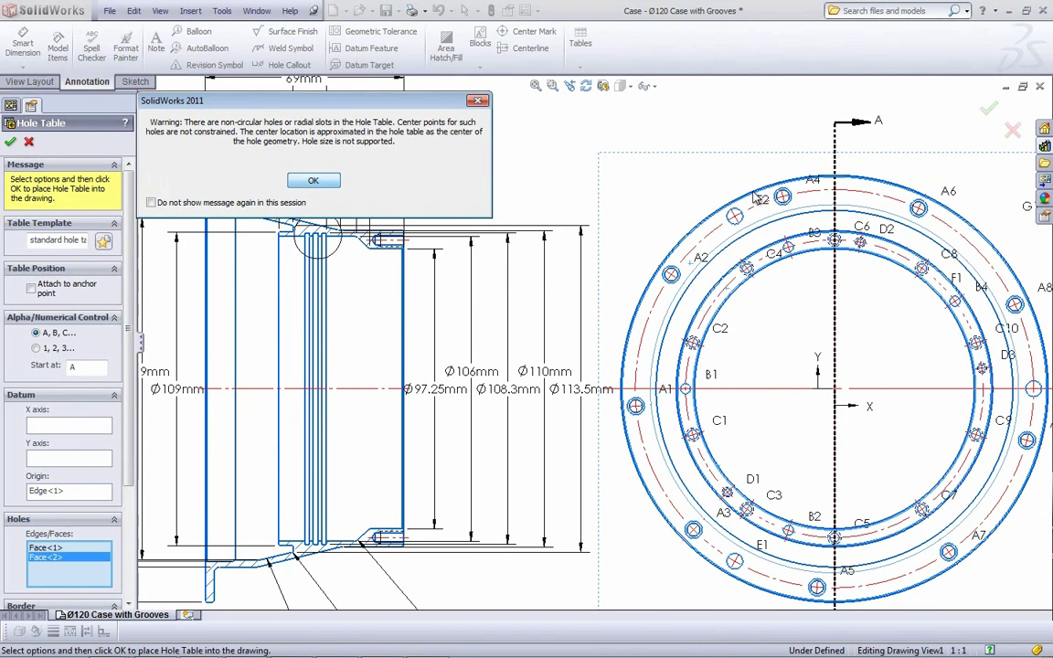
key("Return")
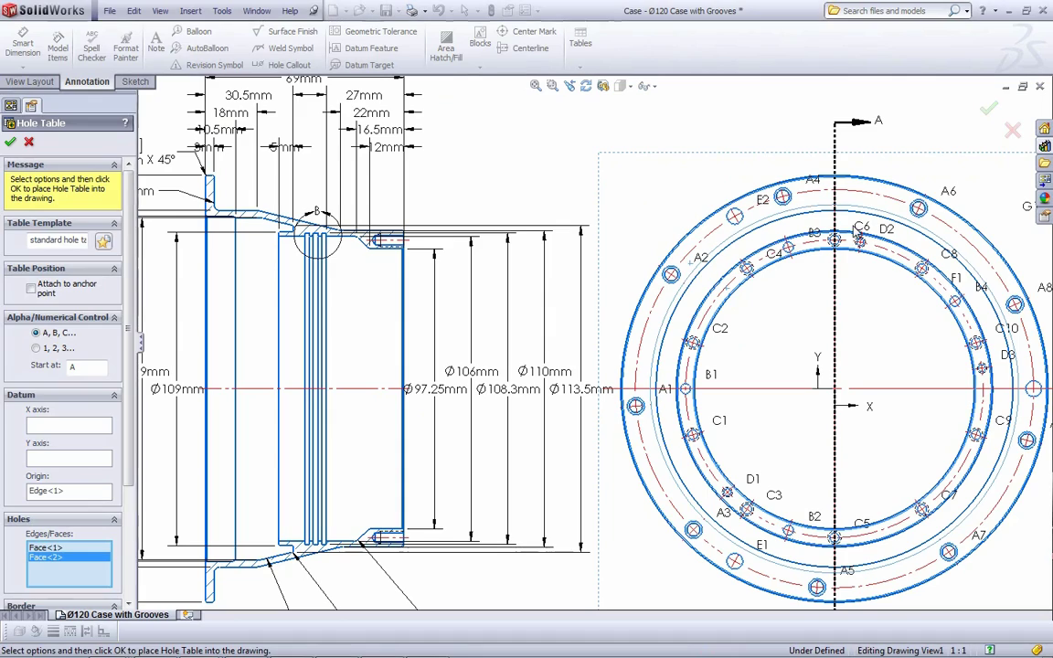
scroll(987, 119, "up", 1)
middle_click_drag(994, 111, 599, 197)
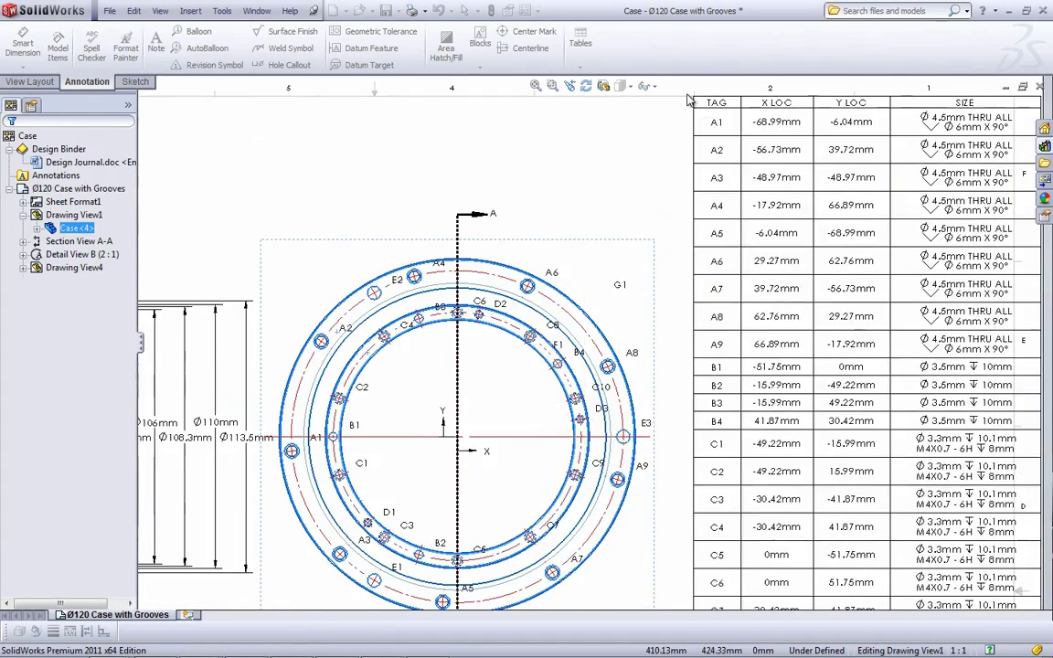
left_click(687, 93)
- Combine the same-size holes in the hole table
middle_click_drag(866, 217, 764, 195)
scroll(766, 202, "up", 1)
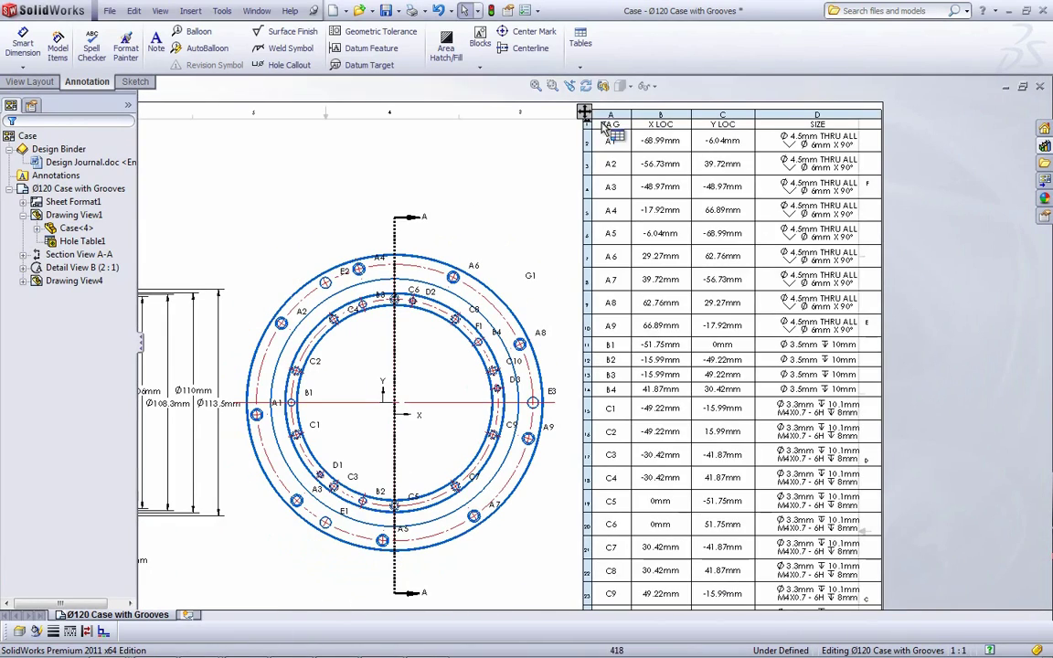
left_click(590, 121)
right_click(595, 123)
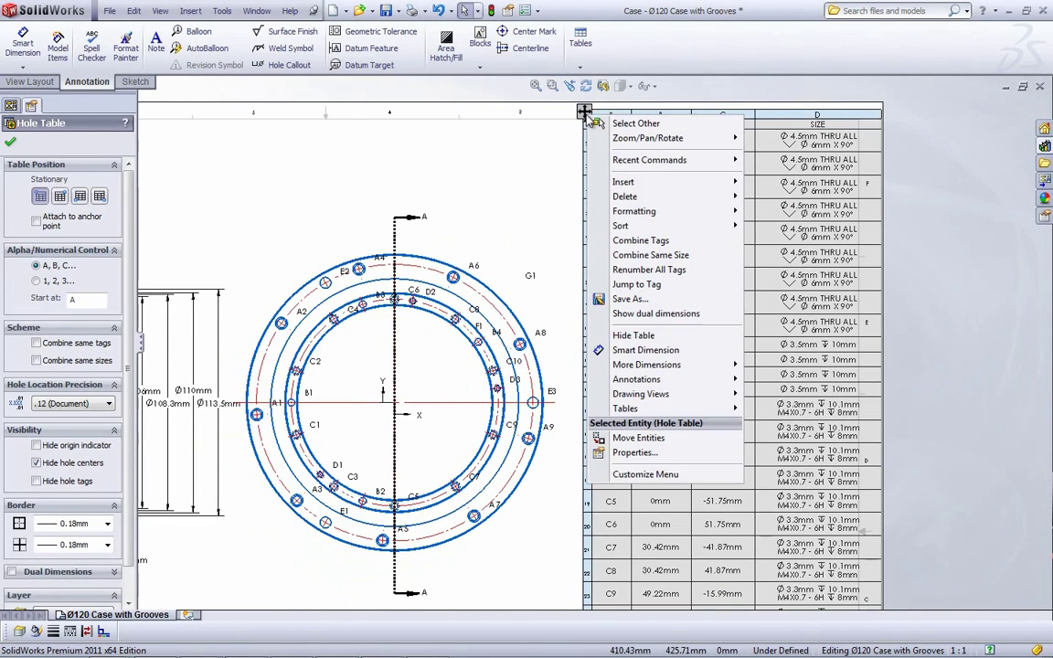
left_click(694, 255)
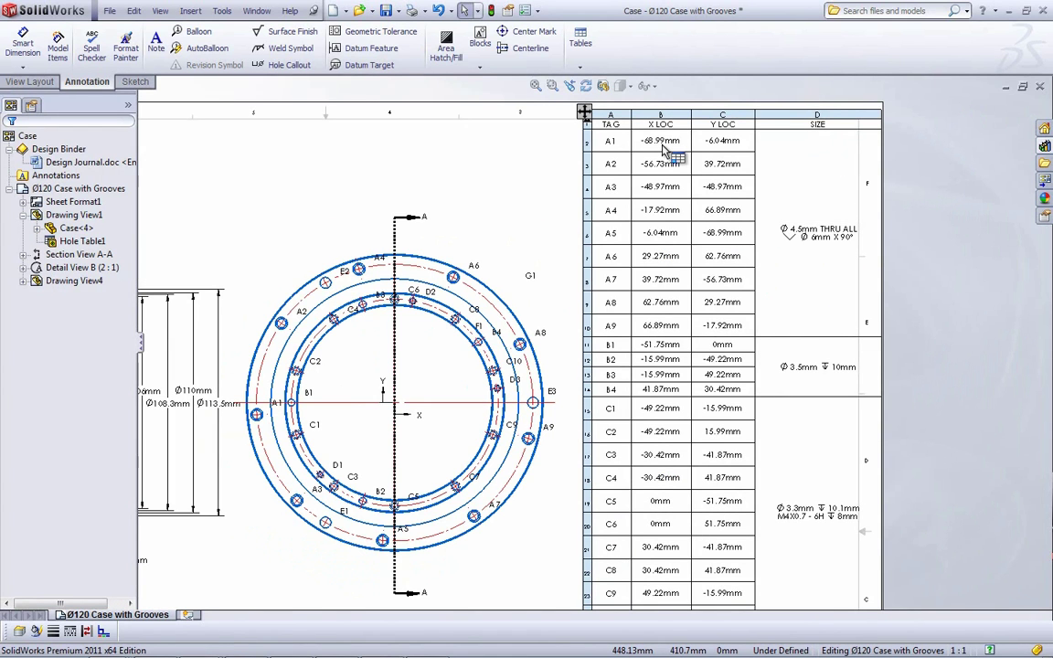
- Show dual dimensions in the hole table
scroll(665, 154, "down", 4)
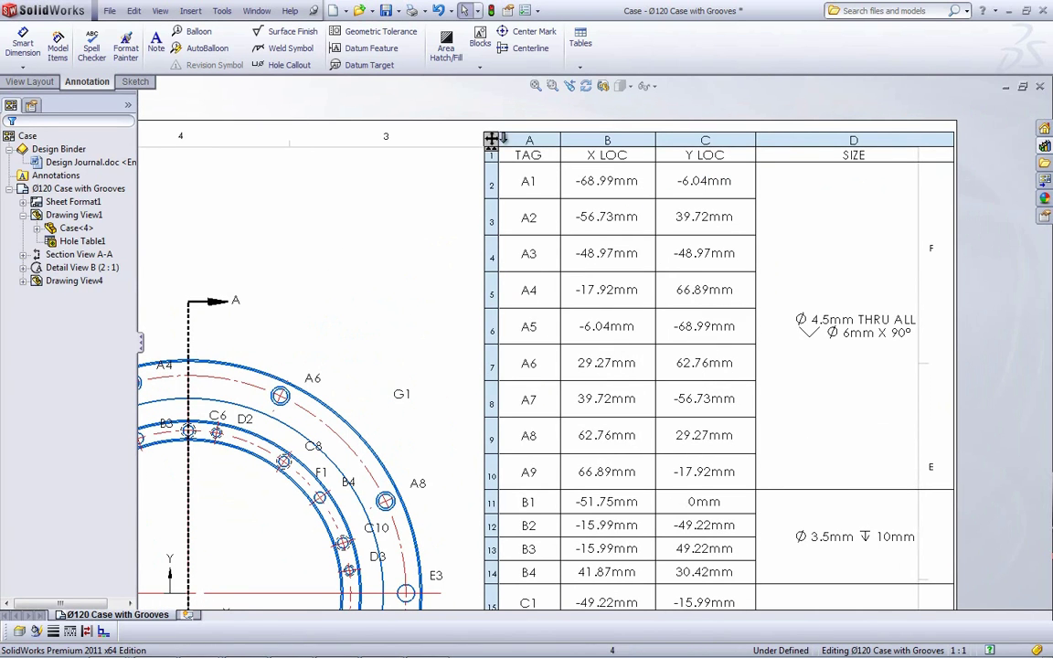
left_click(491, 140)
right_click(487, 143)
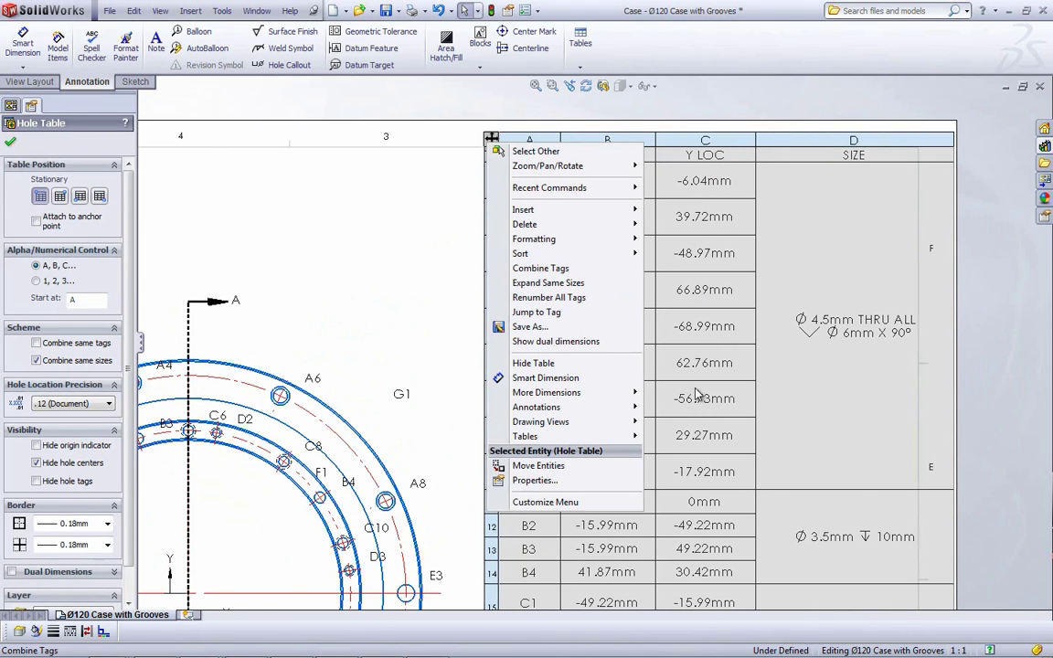
left_click(599, 342)
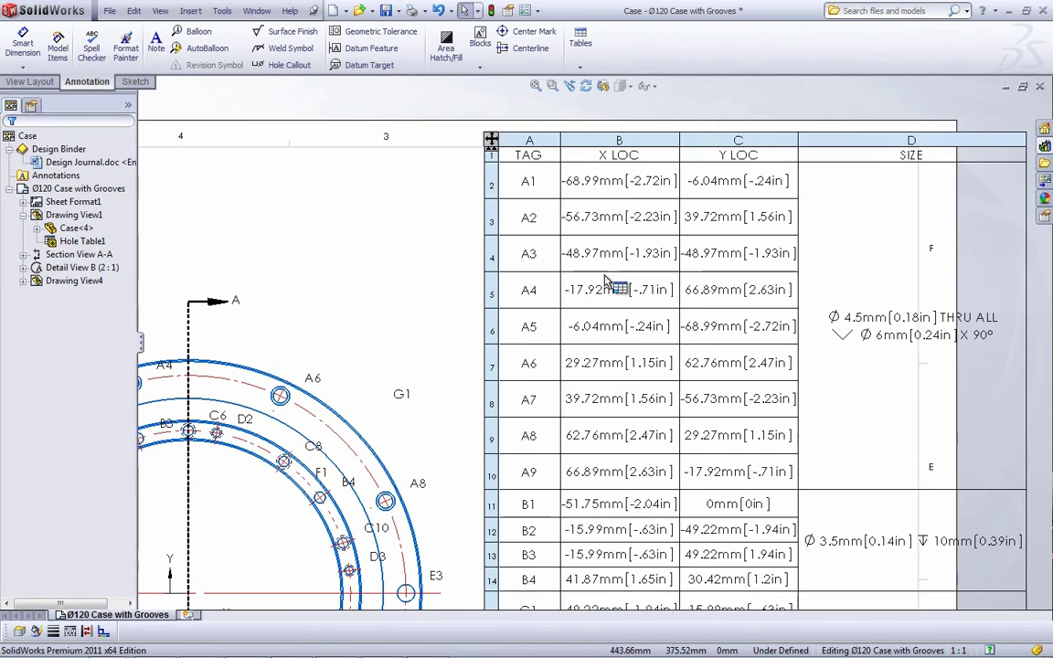
- Delete the rows for holes C3 through C6 from the hole table
mouse_move(727, 525)
middle_mouse_down()
mouse_move(736, 277)
mouse_move(742, 313)
middle_mouse_up()
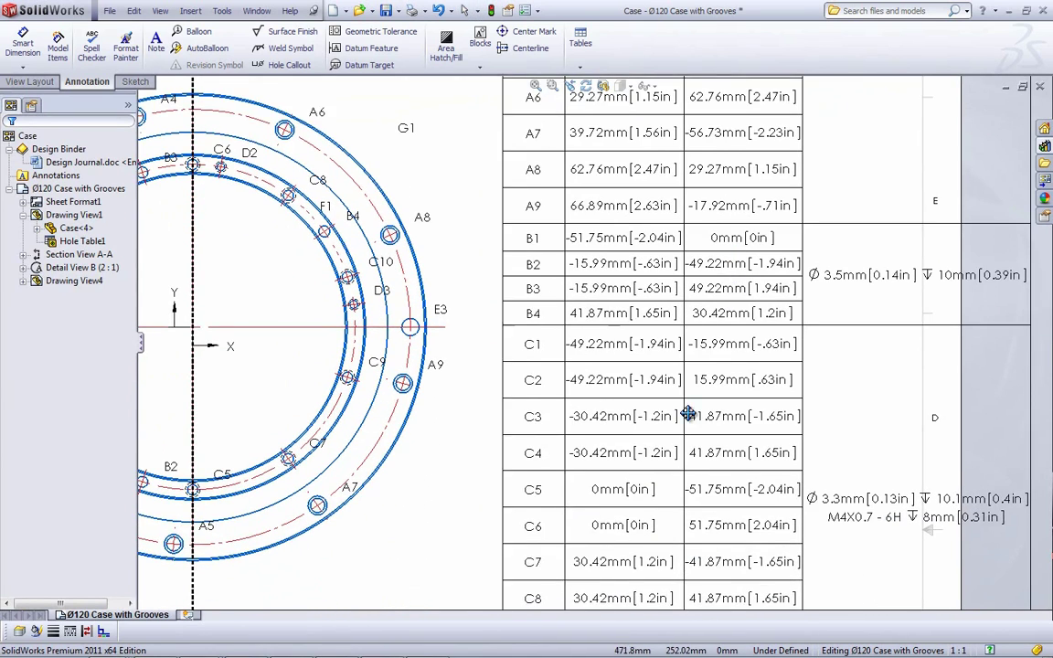
middle_click_drag(683, 416, 692, 289)
left_click(505, 283)
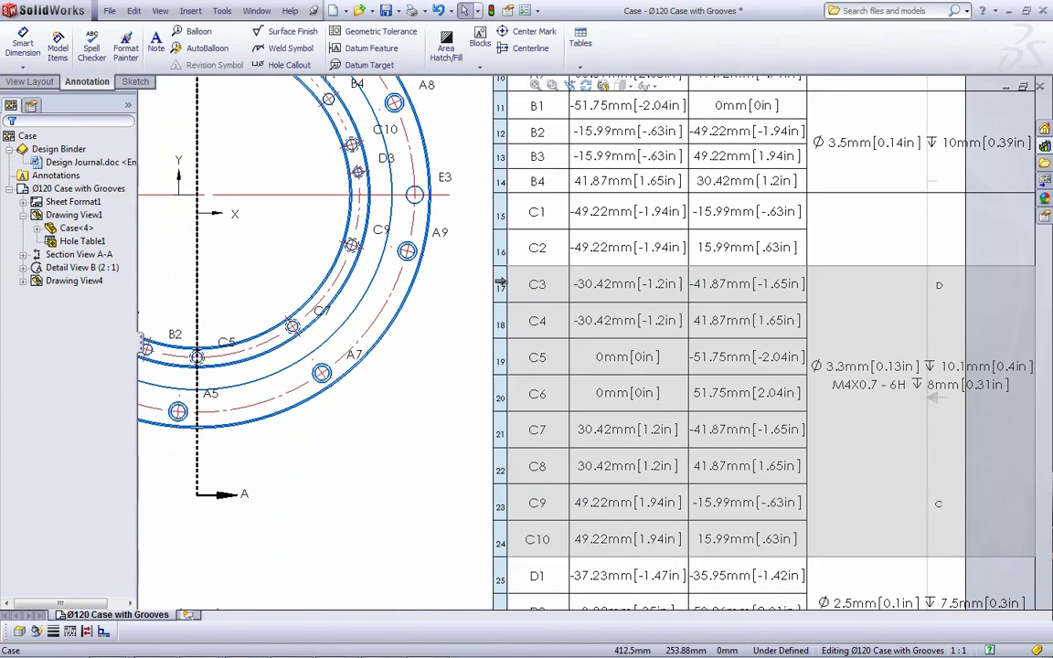
right_click(500, 400)
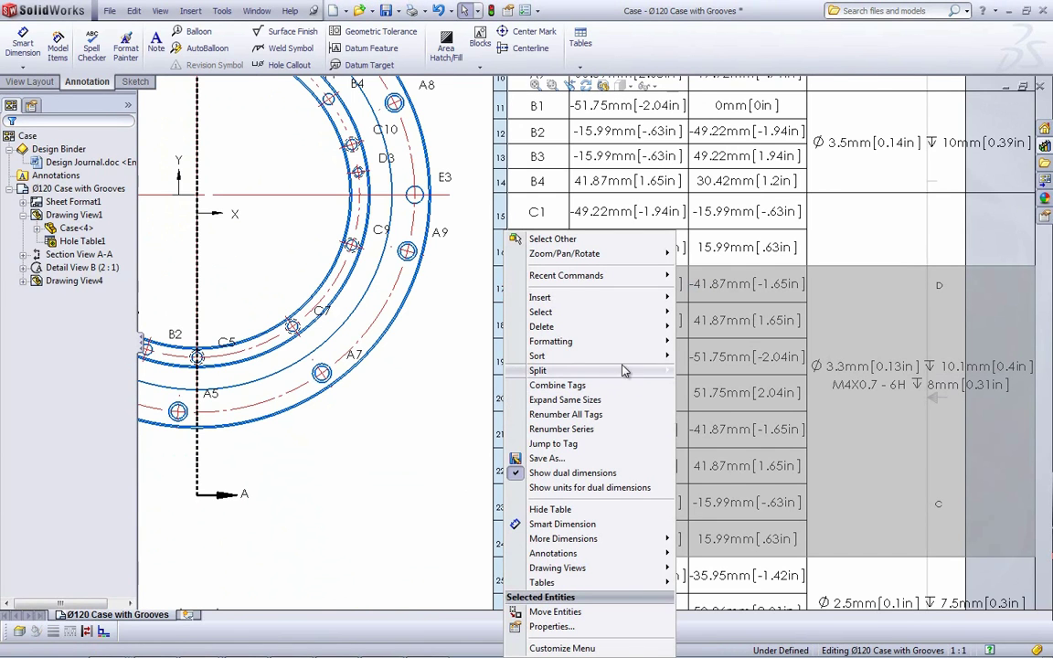
mouse_move(626, 364)
mouse_move(658, 327)
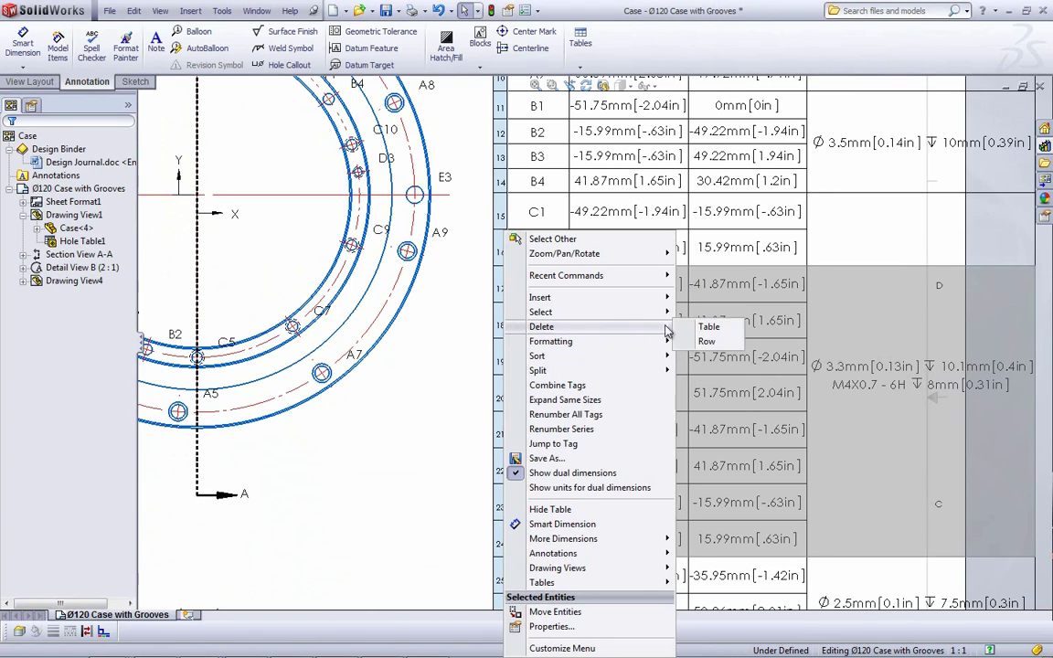
left_click(705, 340)
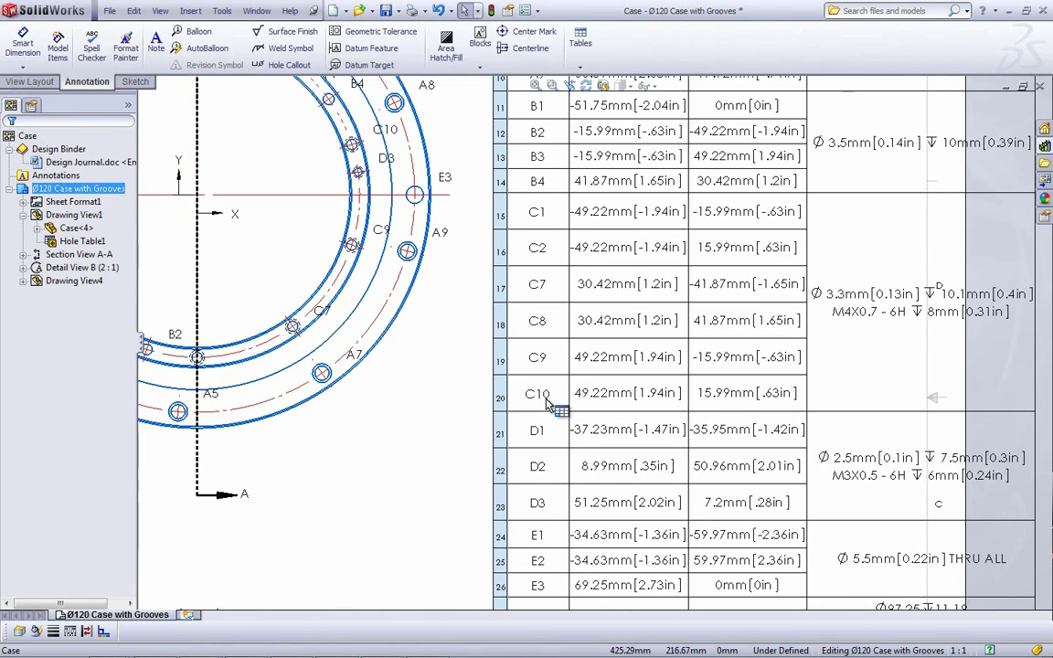
- Renumber the hole table's tags so that the C series runs consecutively
right_click(503, 213)
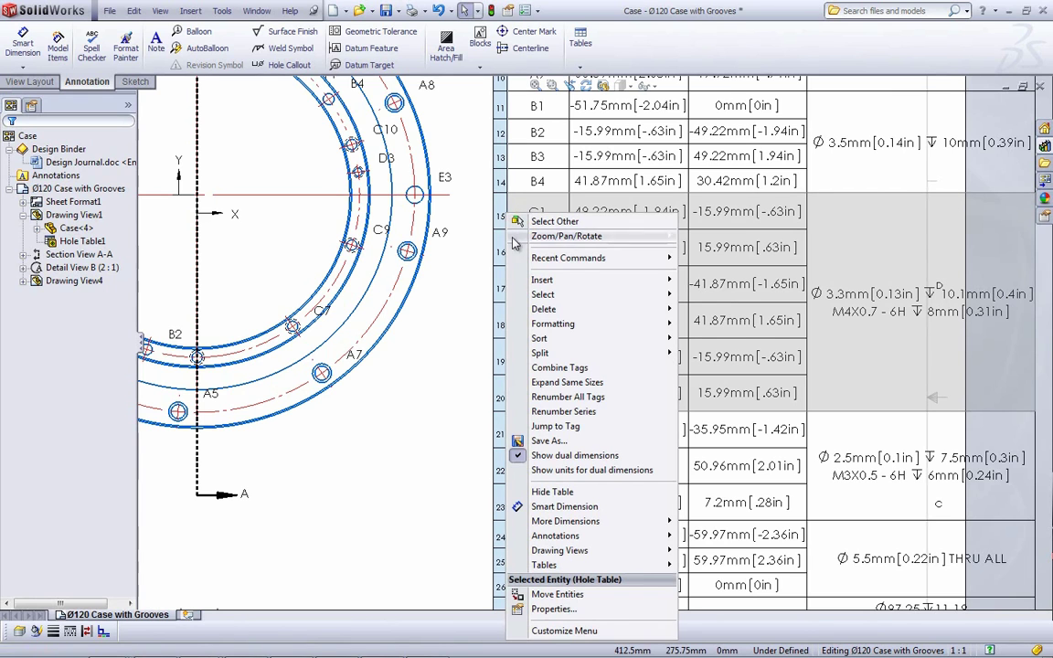
left_click(610, 399)
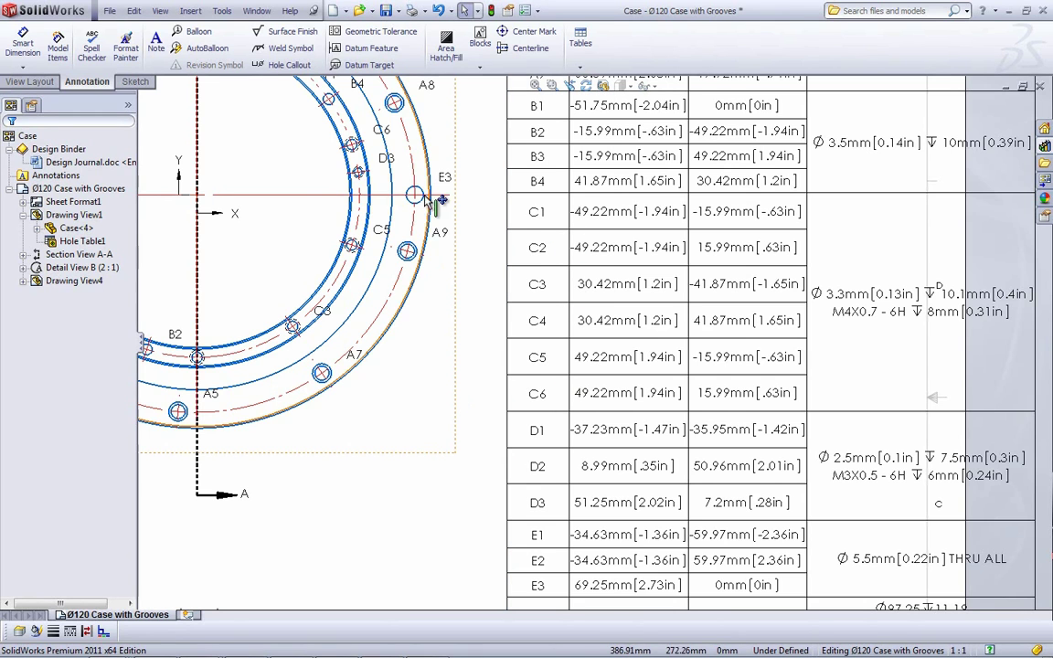
left_click(262, 368)
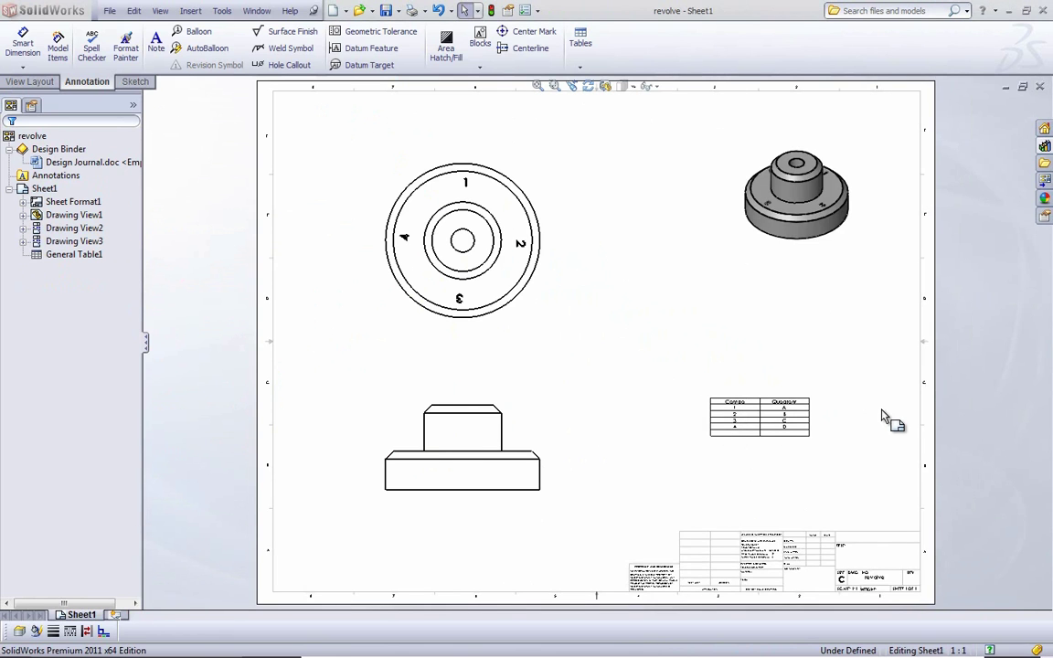
- Merge the two empty cells in the last row of the Combo/Quadrant table in the revolve drawing
left_click(759, 423)
scroll(736, 432, "down", 5)
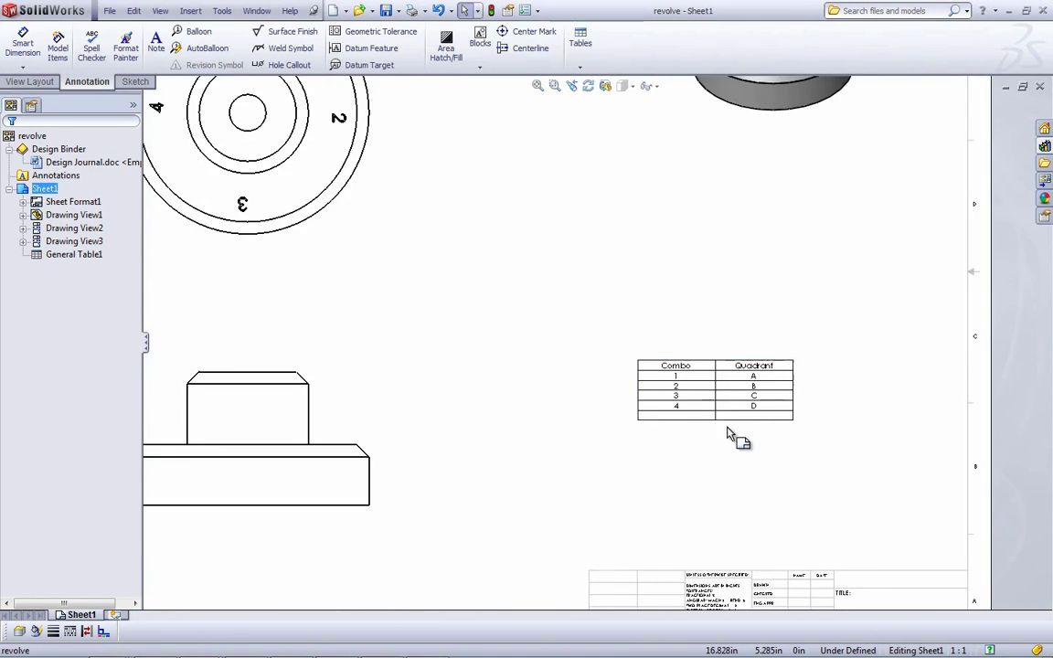
scroll(680, 407, "down", 3)
middle_click_drag(878, 420, 839, 415)
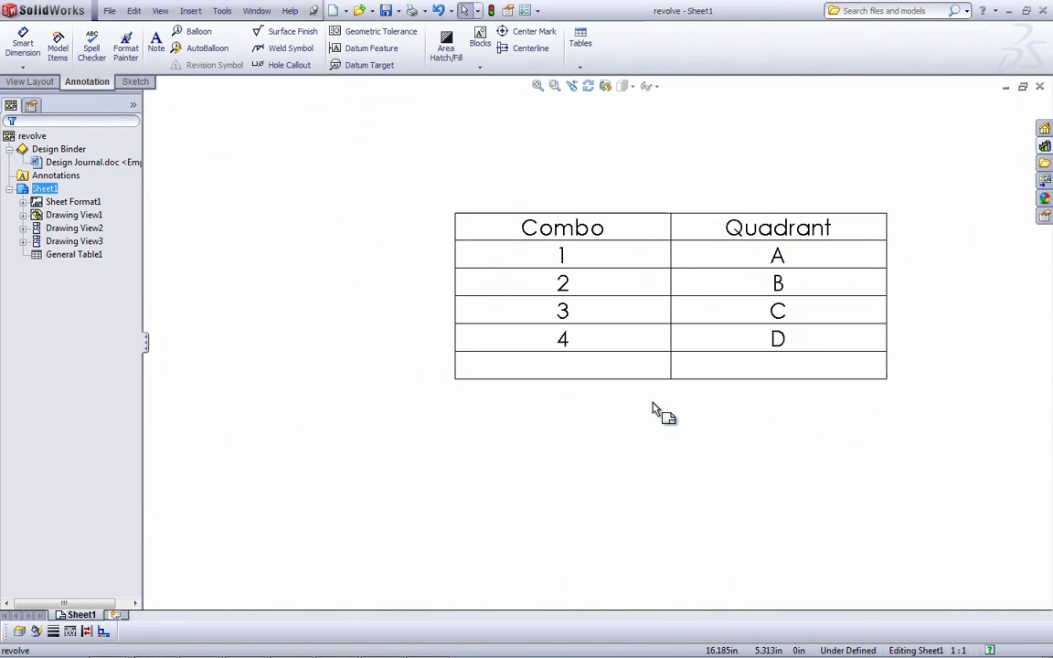
left_click_drag(659, 367, 690, 369)
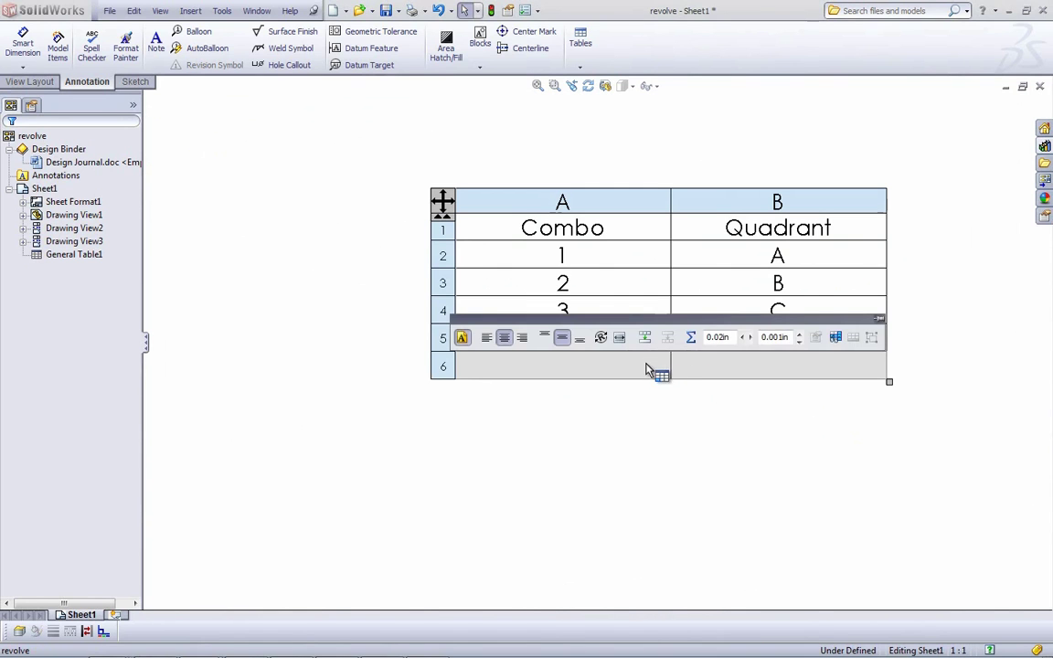
right_click(646, 369)
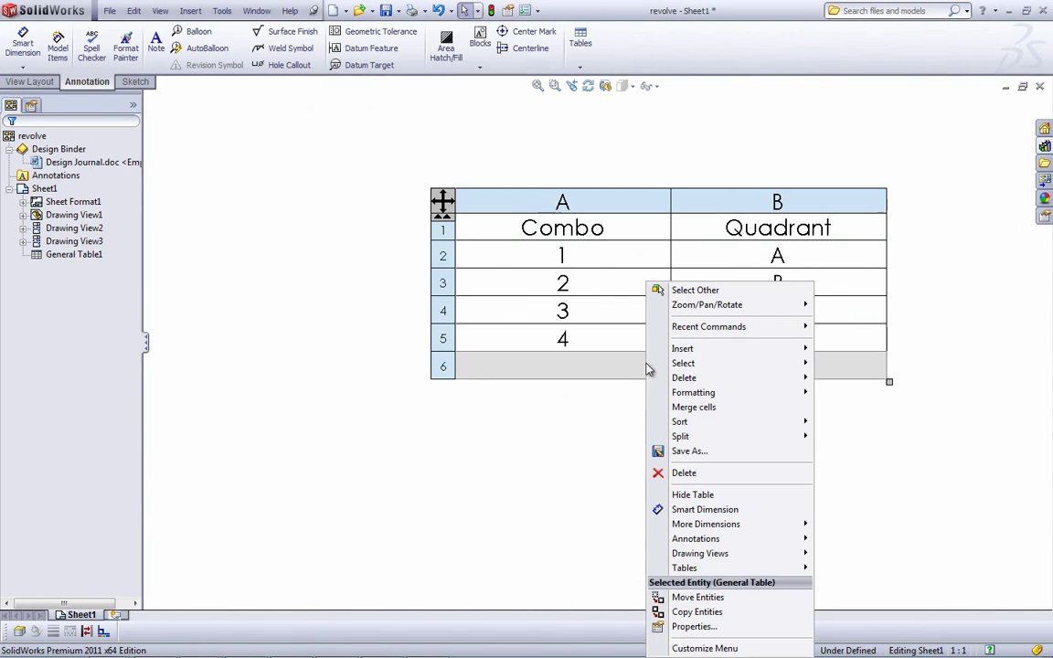
left_click(722, 407)
left_click(728, 446)
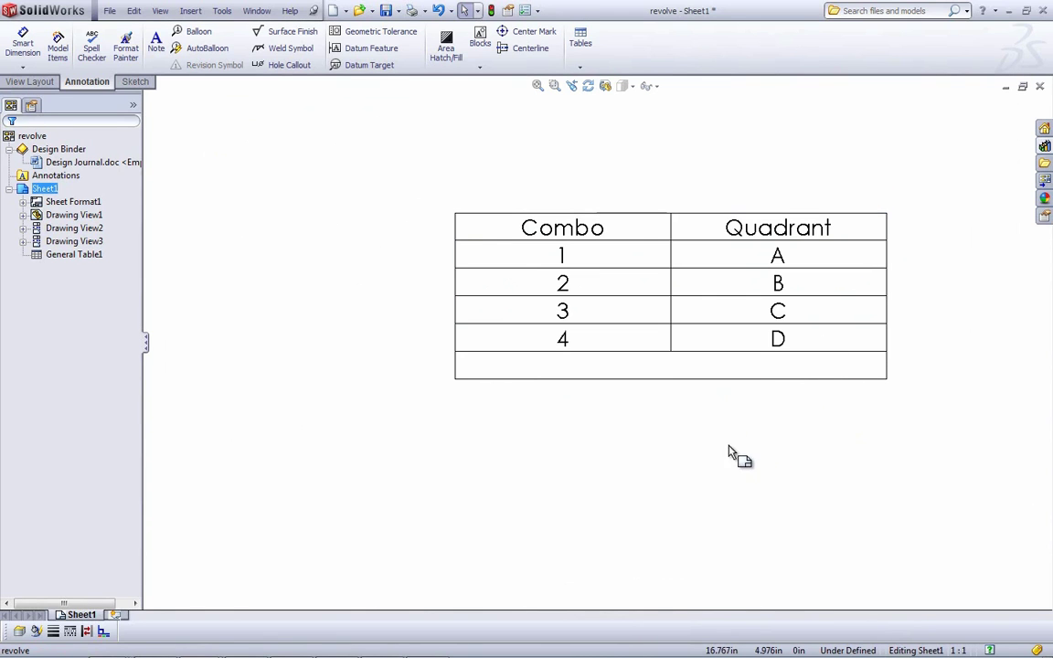
- Add a note reading TEST just above the circular view with the numbers 1 to 4
scroll(585, 375, "up", 3)
middle_click_drag(412, 308, 735, 392)
scroll(729, 375, "up", 2)
scroll(653, 296, "down", 3)
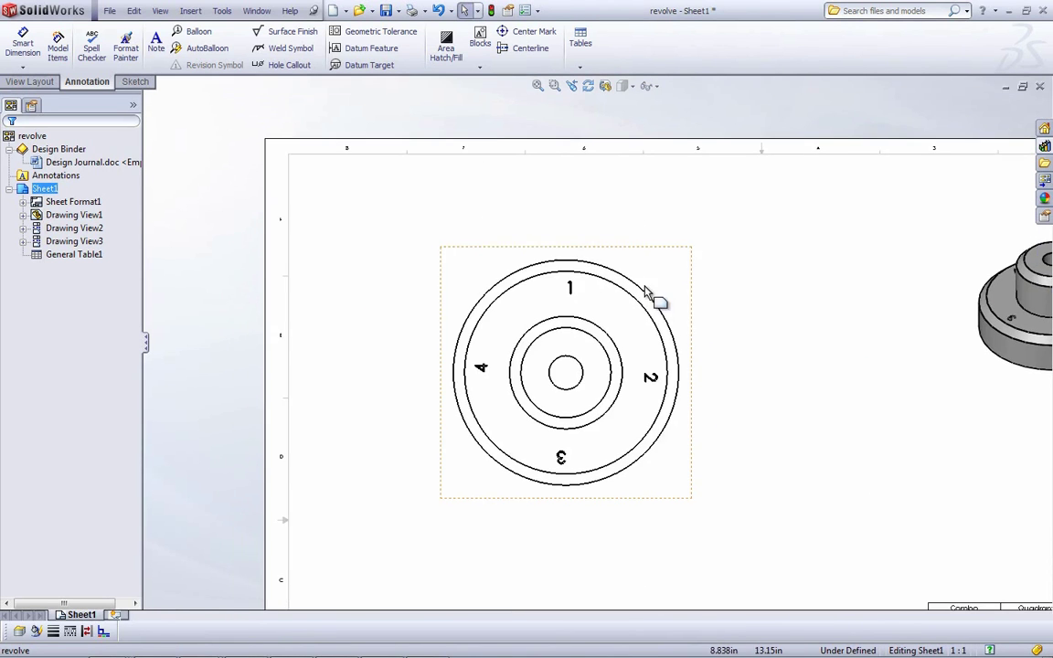
left_click(156, 41)
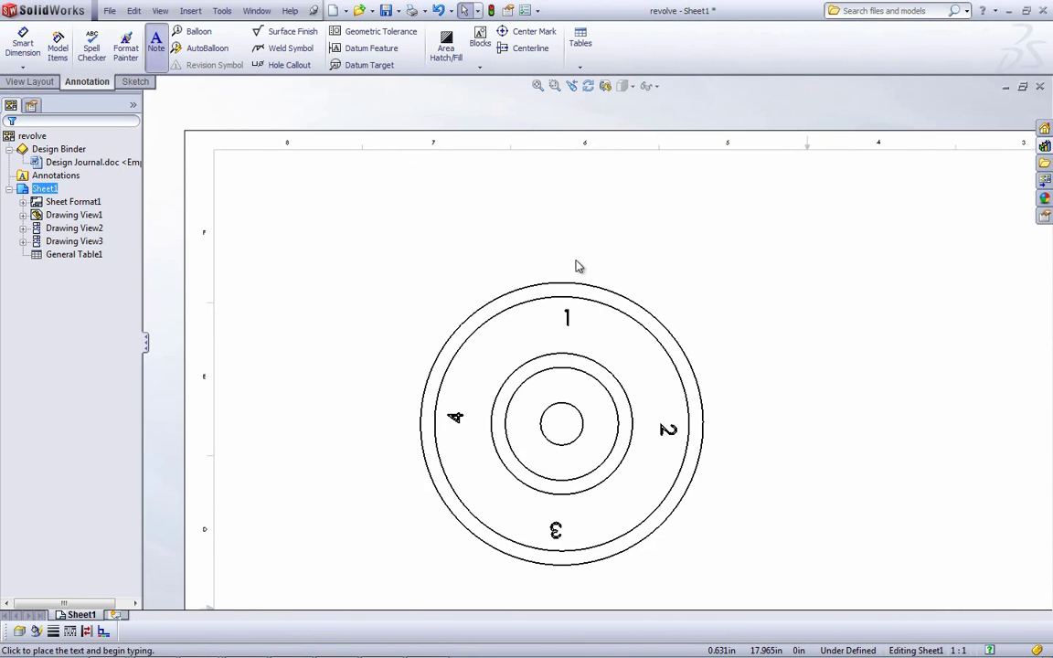
left_click(582, 283)
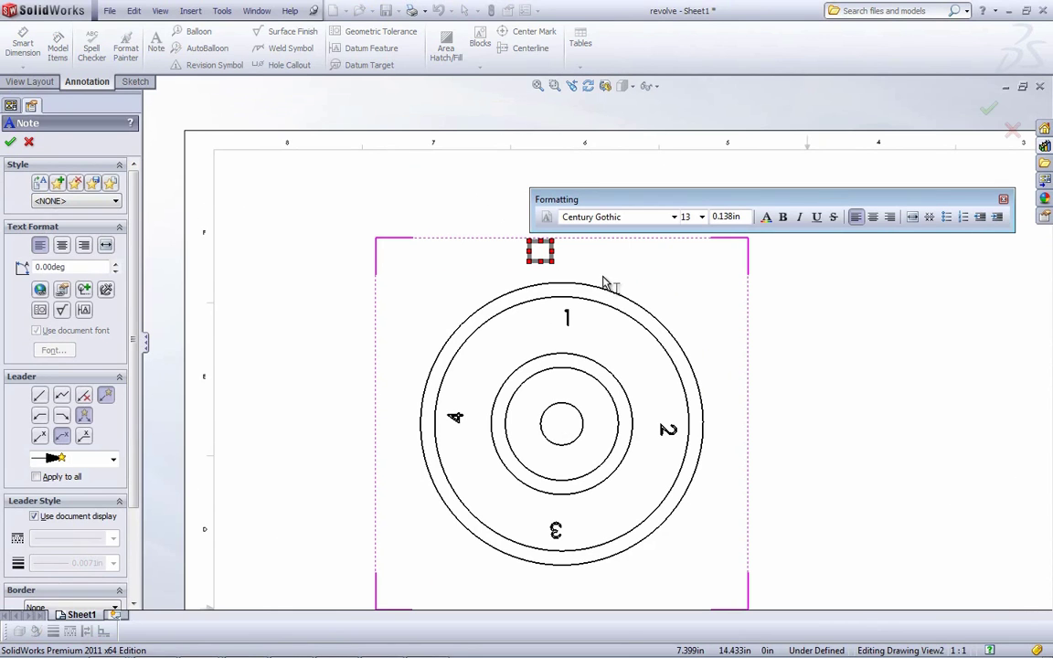
left_click(900, 329)
key("Escape")
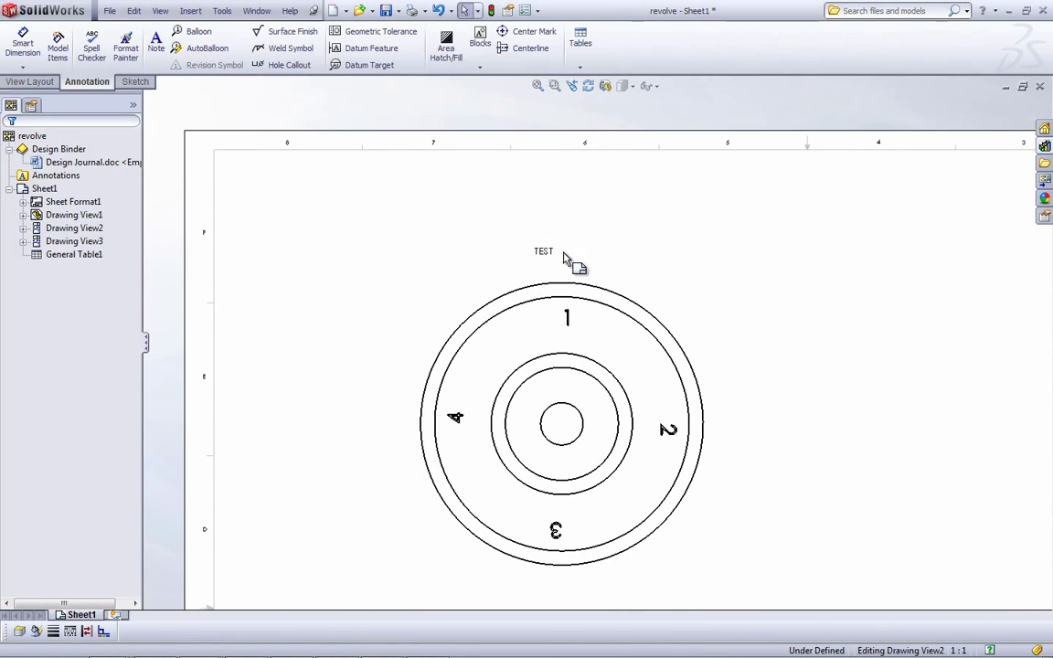
- Enlarge the text of the TEST note and turn on Fit Text for it
double_click(560, 249)
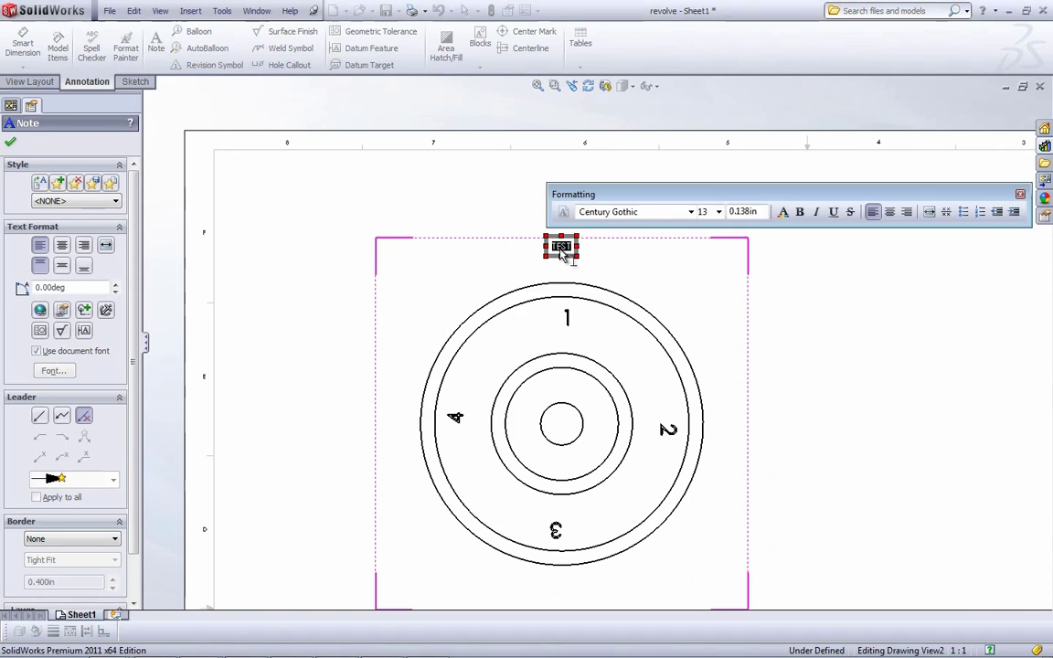
left_click(719, 212)
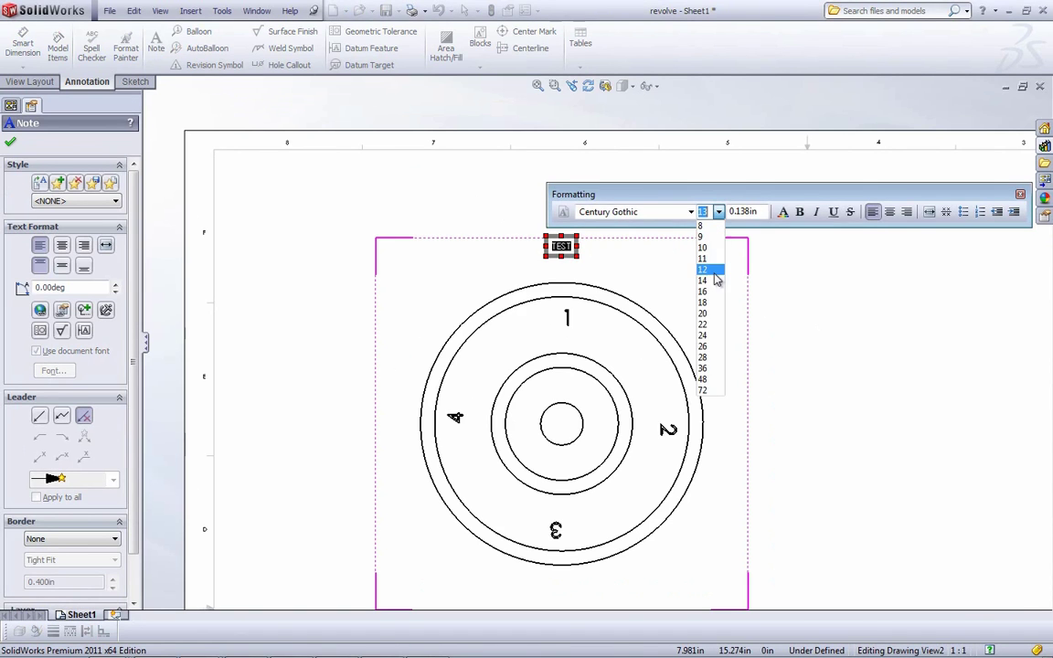
left_click(718, 322)
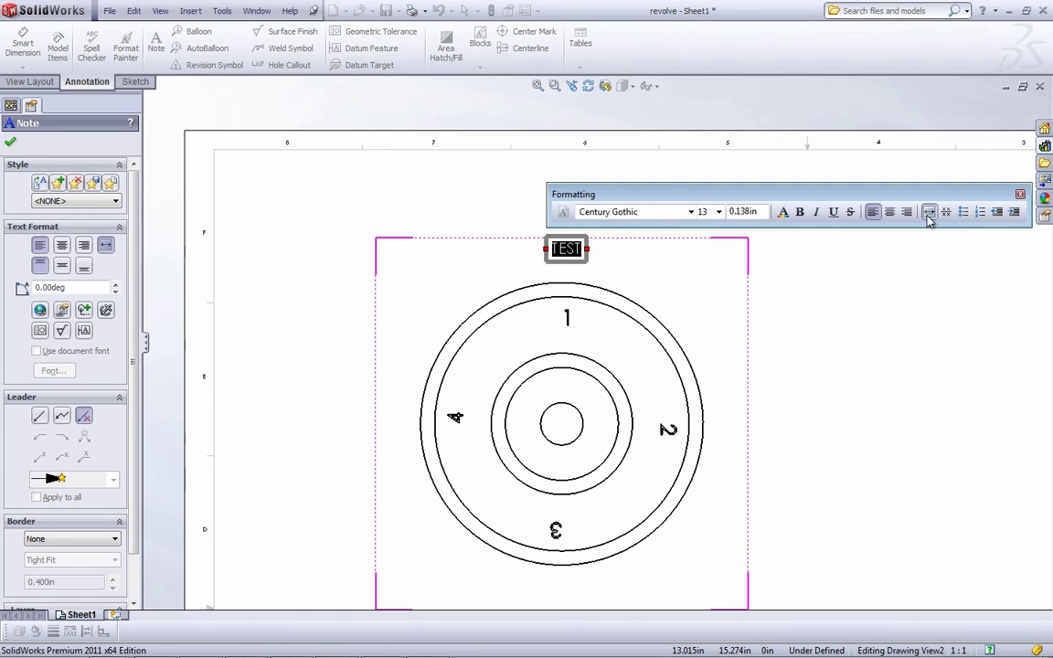
left_click(784, 275)
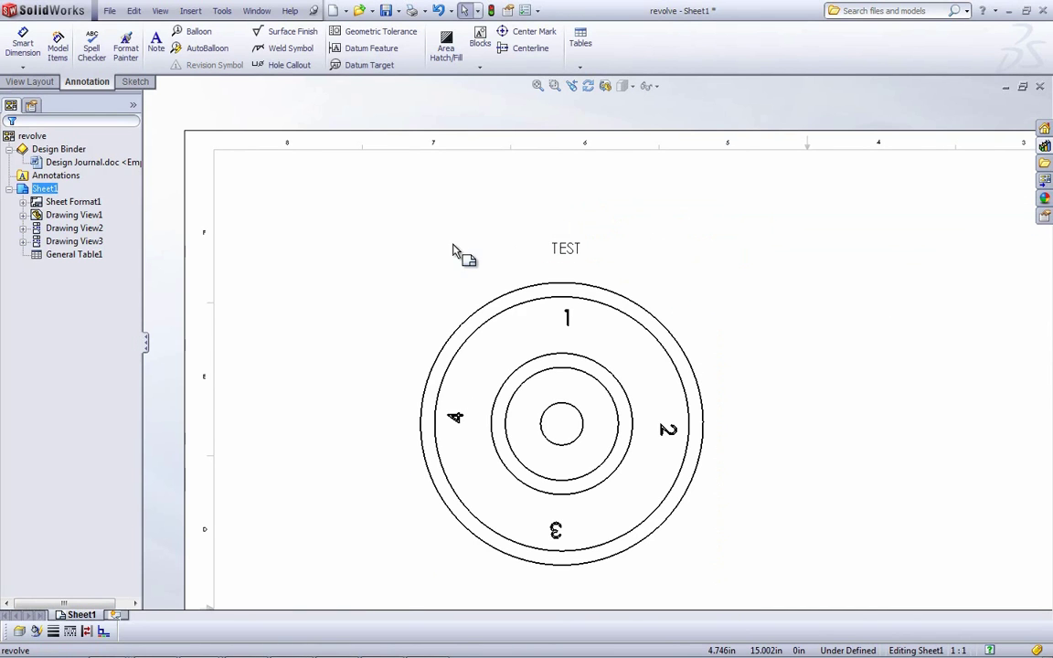
- Create a circular note pattern of the TEST note around the view's center, with 4 equally spaced instances over 360 degrees
left_click(192, 13)
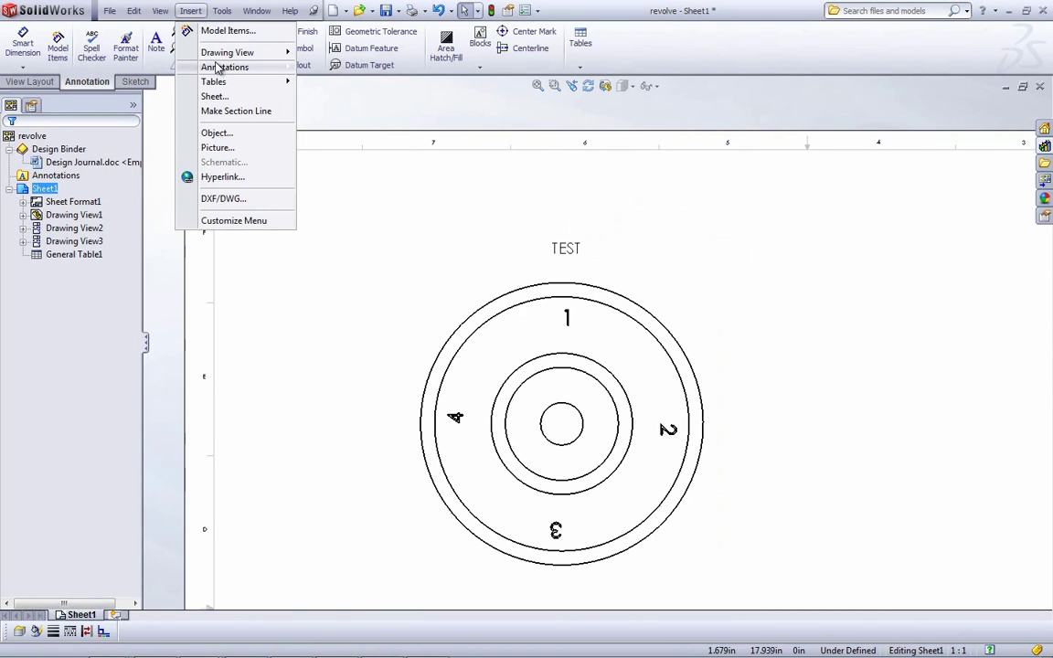
mouse_move(217, 69)
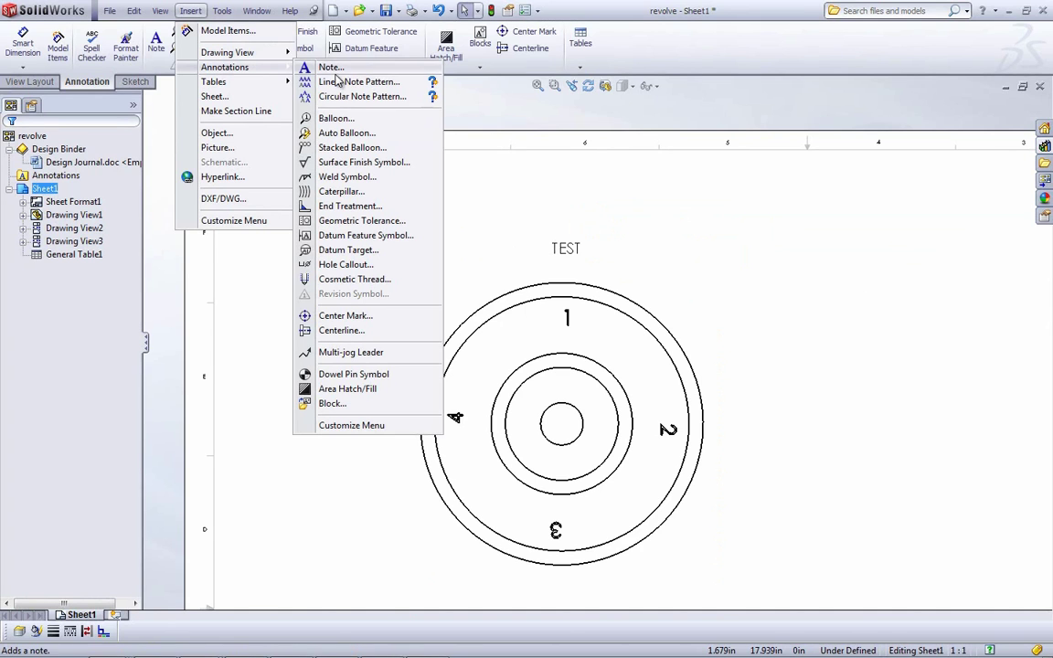
left_click(387, 96)
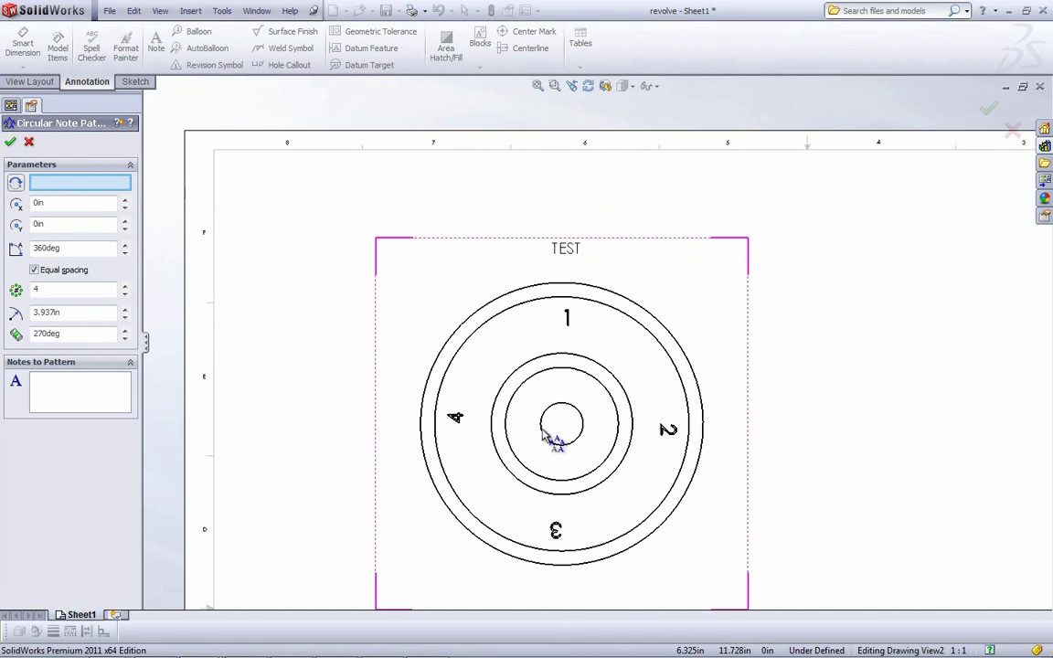
left_click(79, 391)
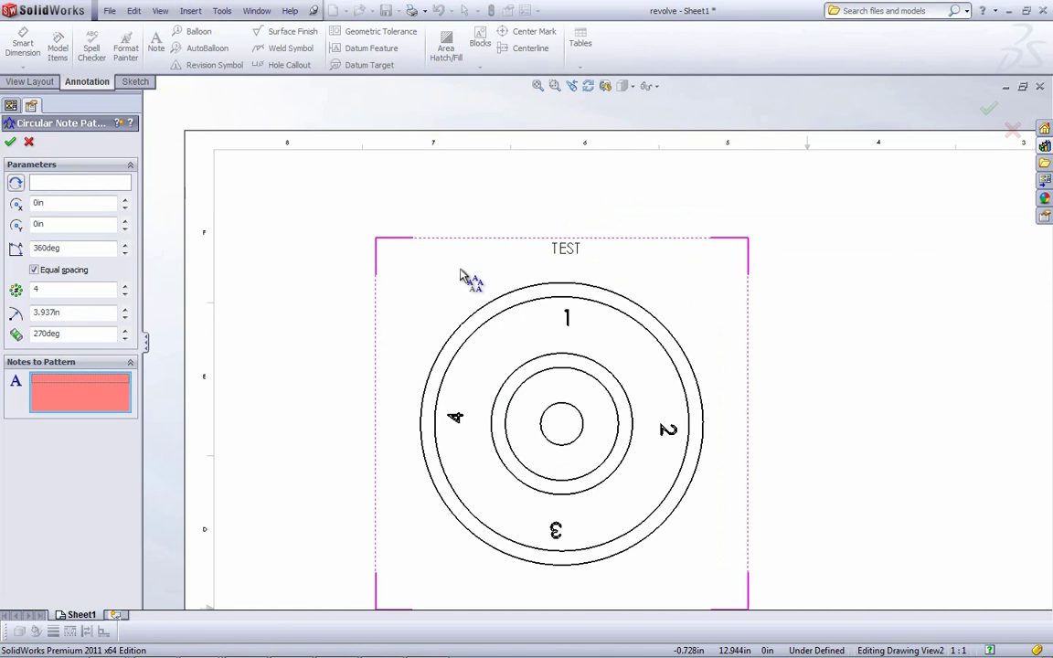
left_click(564, 254)
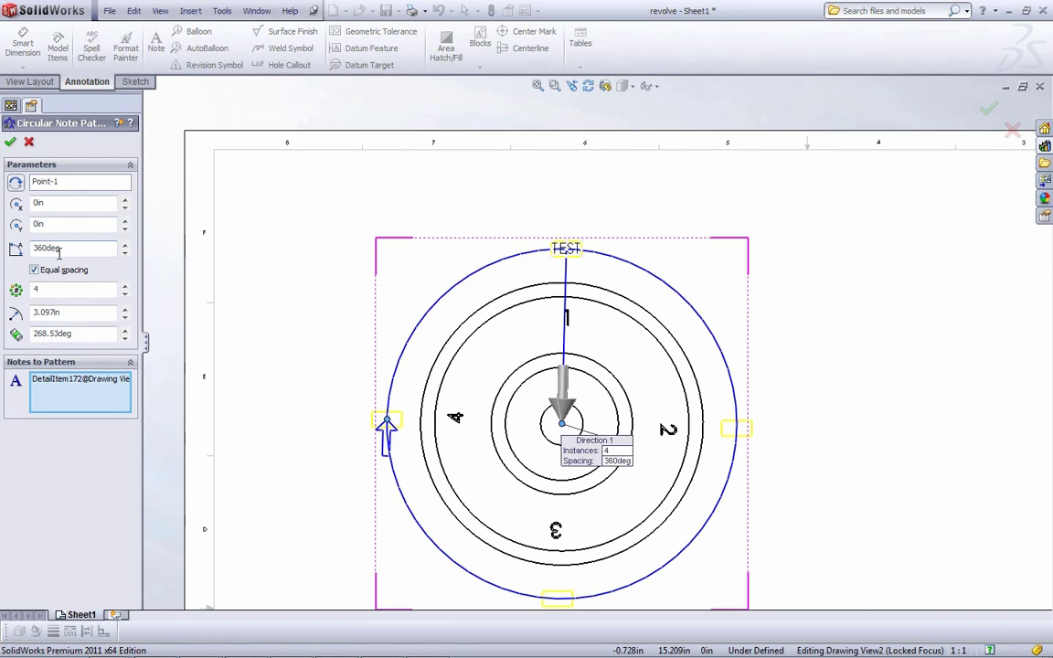
left_click(11, 142)
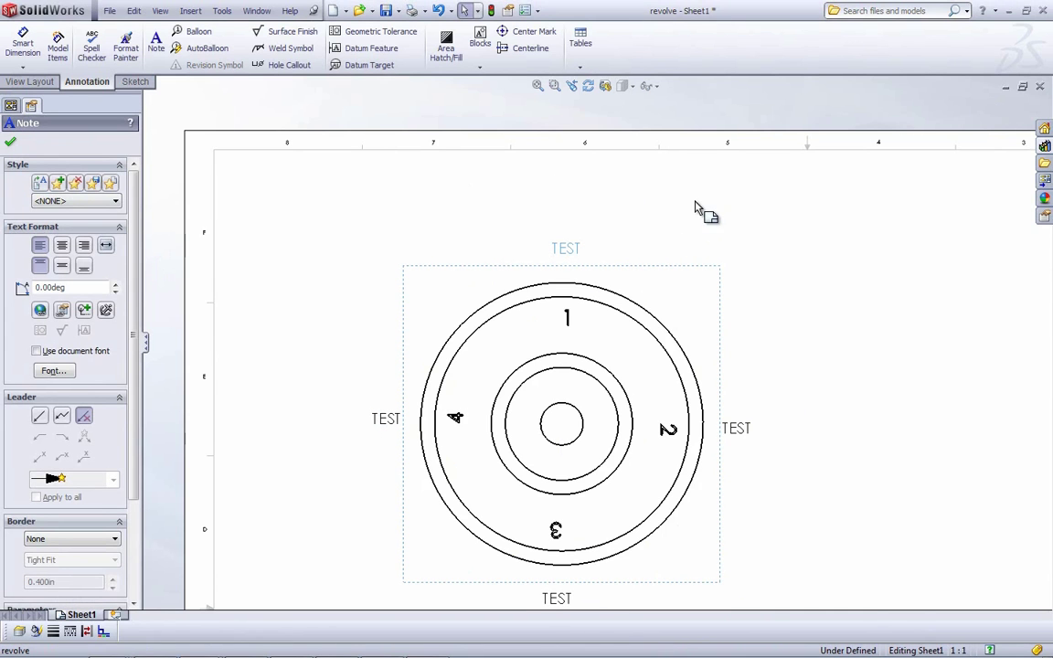
middle_click_drag(798, 456, 804, 400)
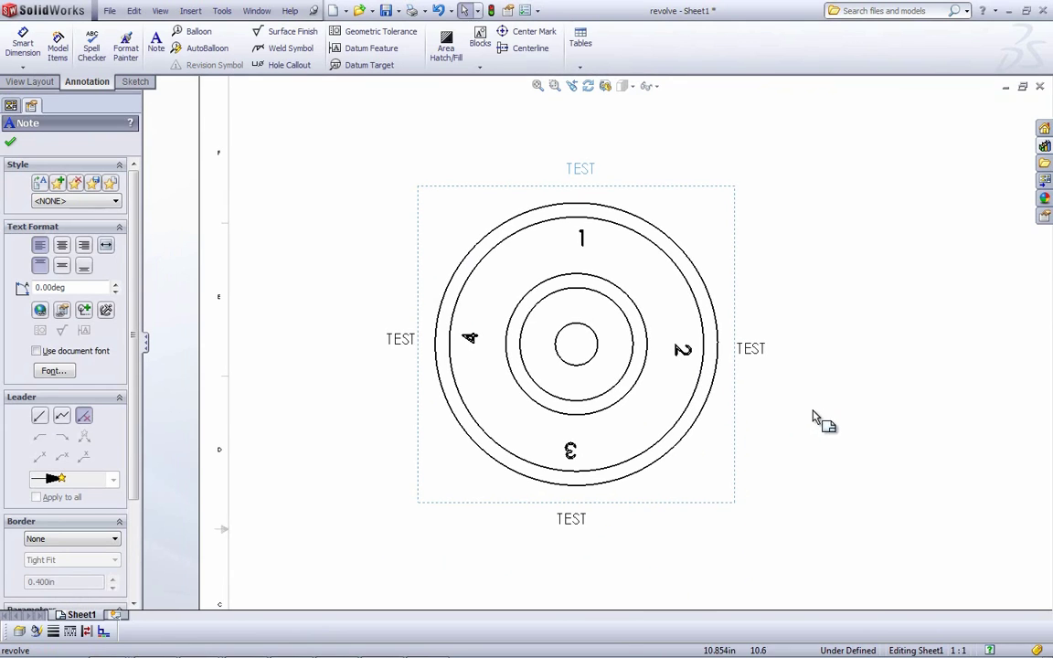
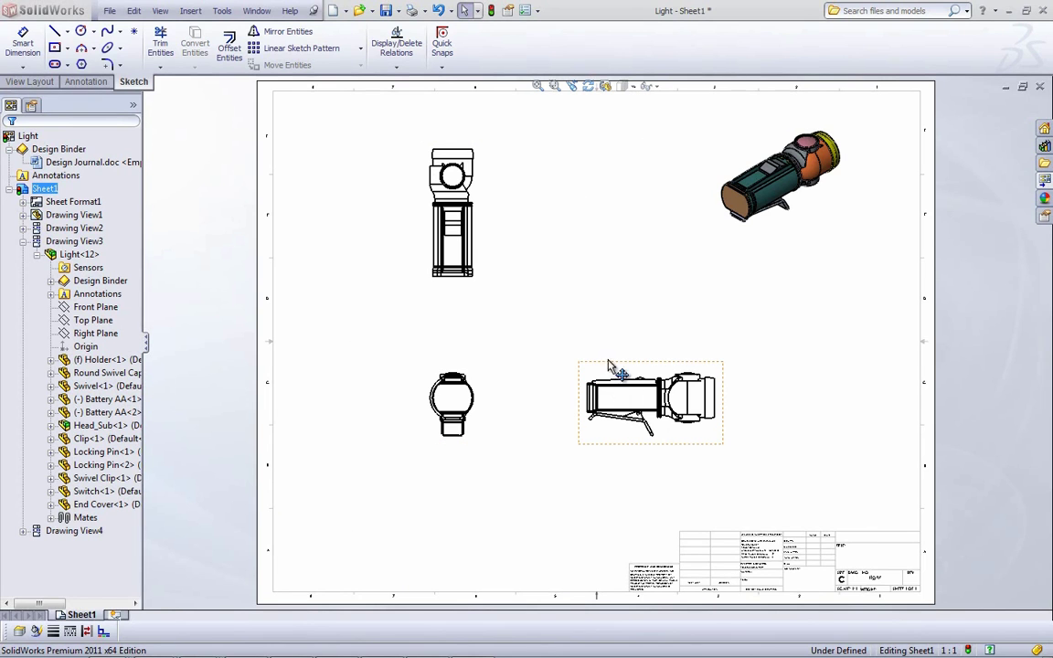
- Enable the Light drawing's document detailing option to use model color for HLR/HLV in drawings
left_click(525, 11)
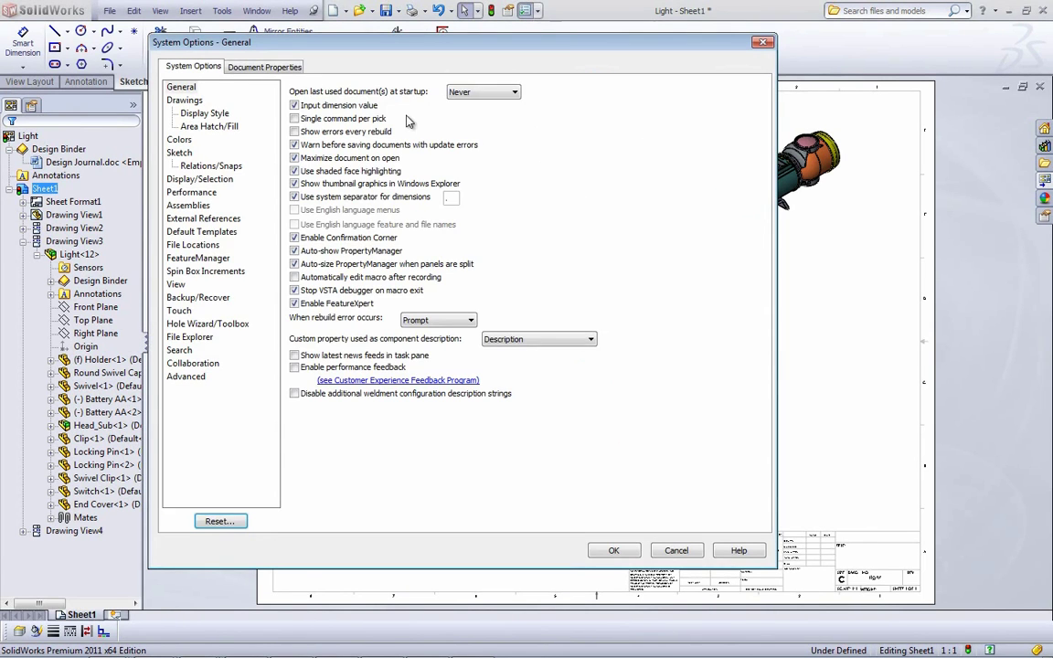
left_click(281, 68)
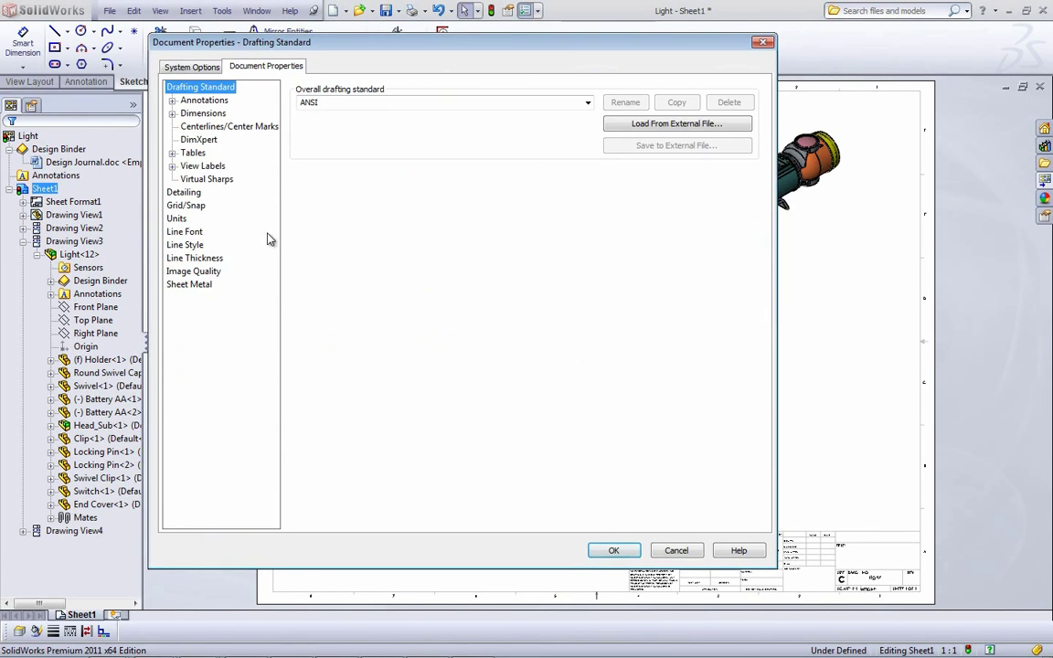
left_click(186, 192)
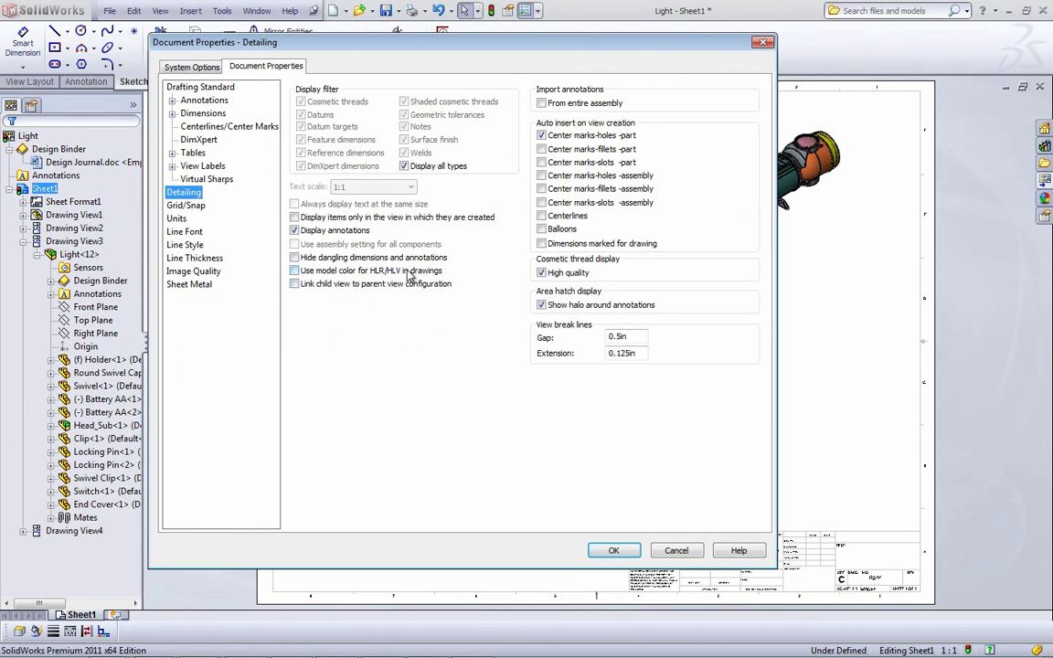
left_click(295, 272)
left_click(615, 549)
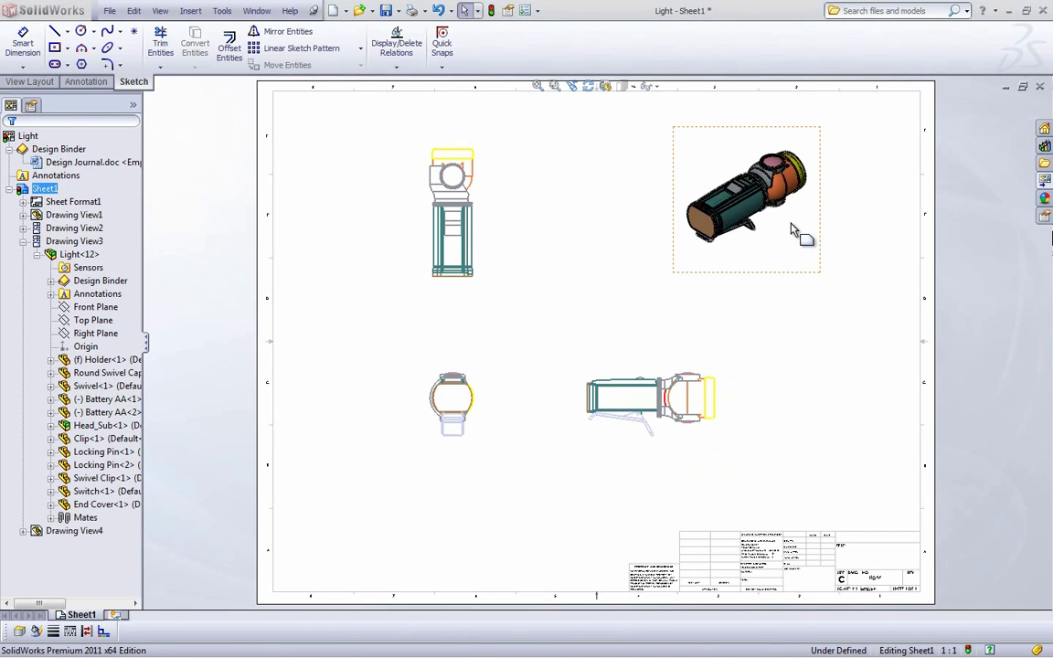
- Rotate the shaded isometric drawing view of the light to a steeper orientation with 3D Drawing View and accept it
left_click(604, 86)
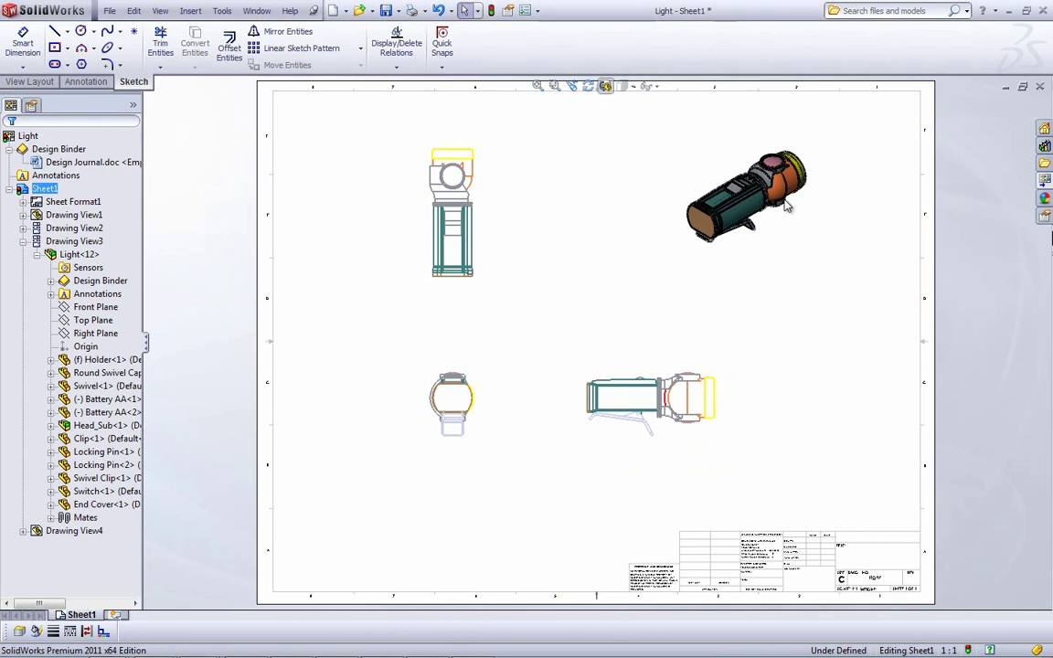
left_click(784, 204)
left_click_drag(779, 203, 649, 154)
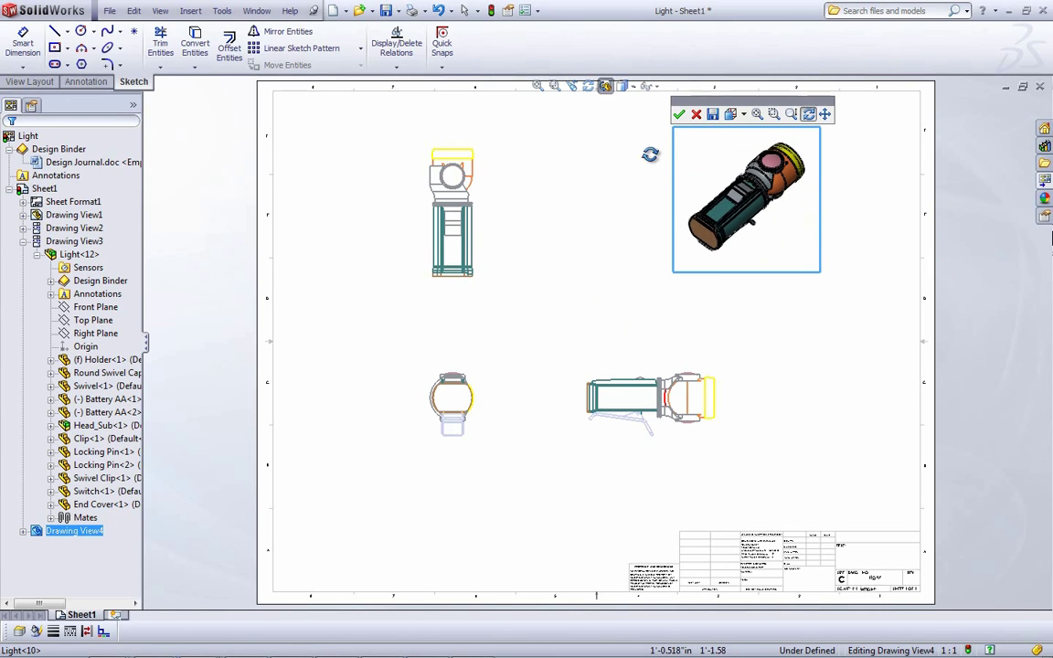
left_click(678, 115)
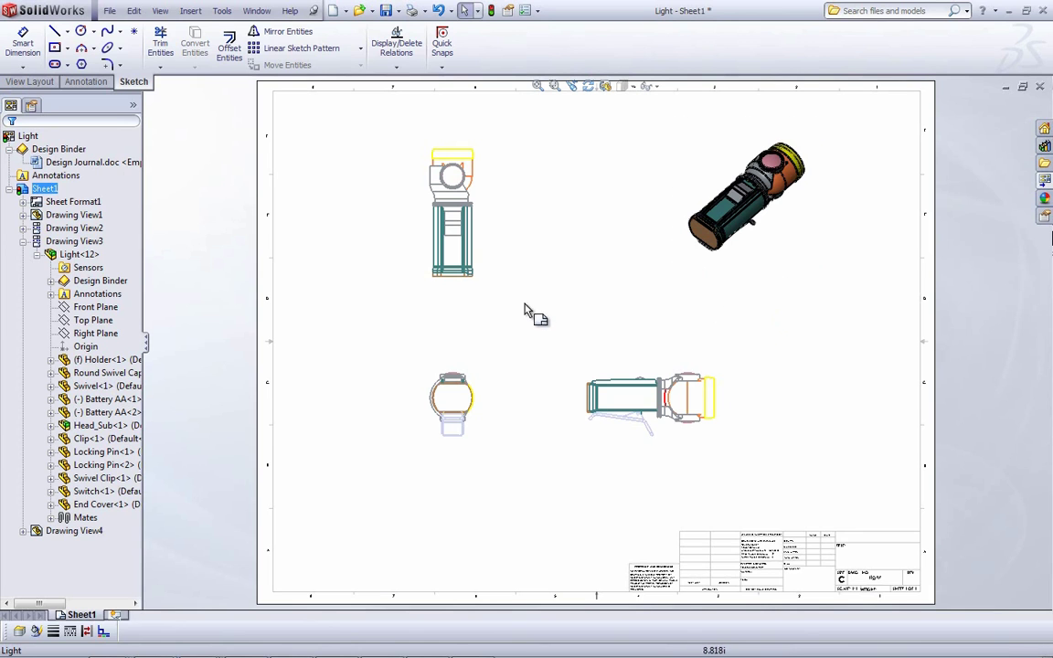
- Hide the Holder component in the top view of the light, Drawing View3
scroll(476, 264, "down", 2)
scroll(468, 267, "down", 3)
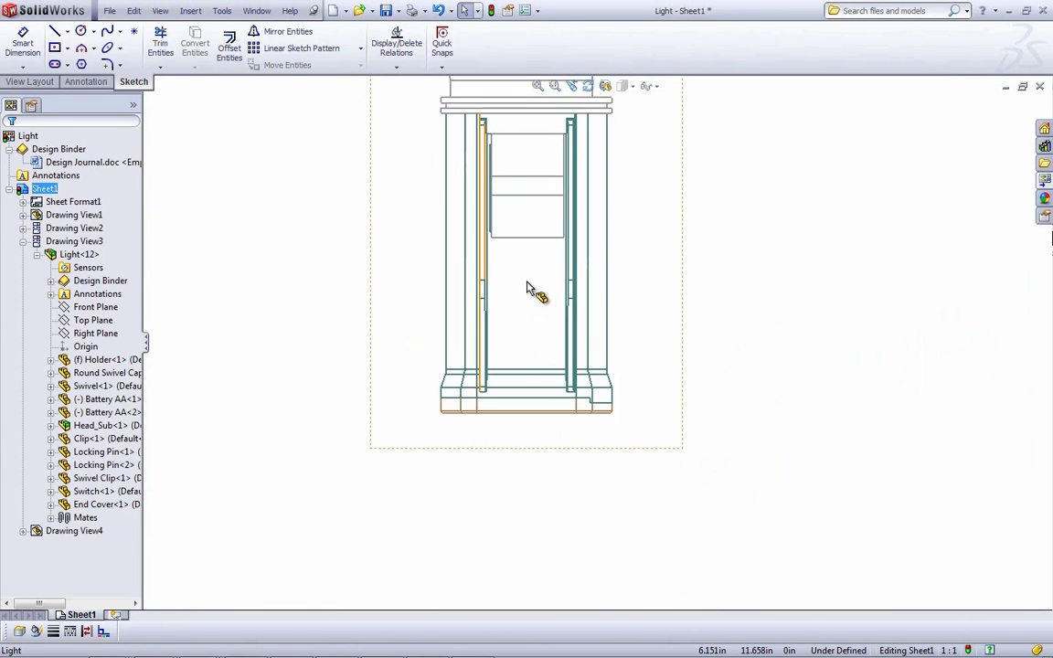
right_click(535, 287)
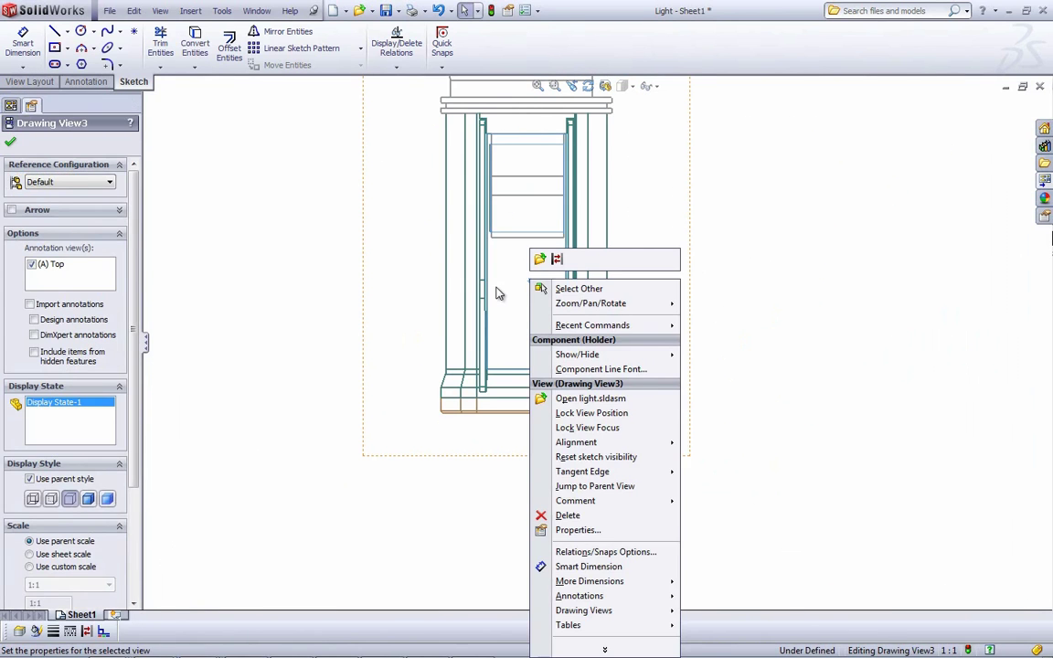
mouse_move(576, 355)
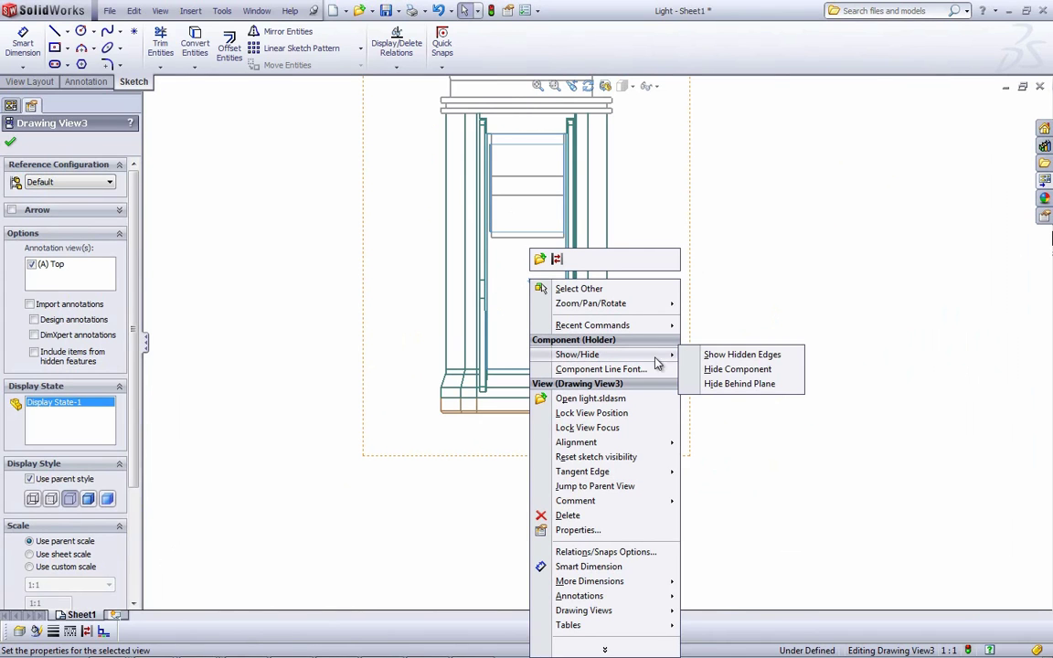
left_click(735, 369)
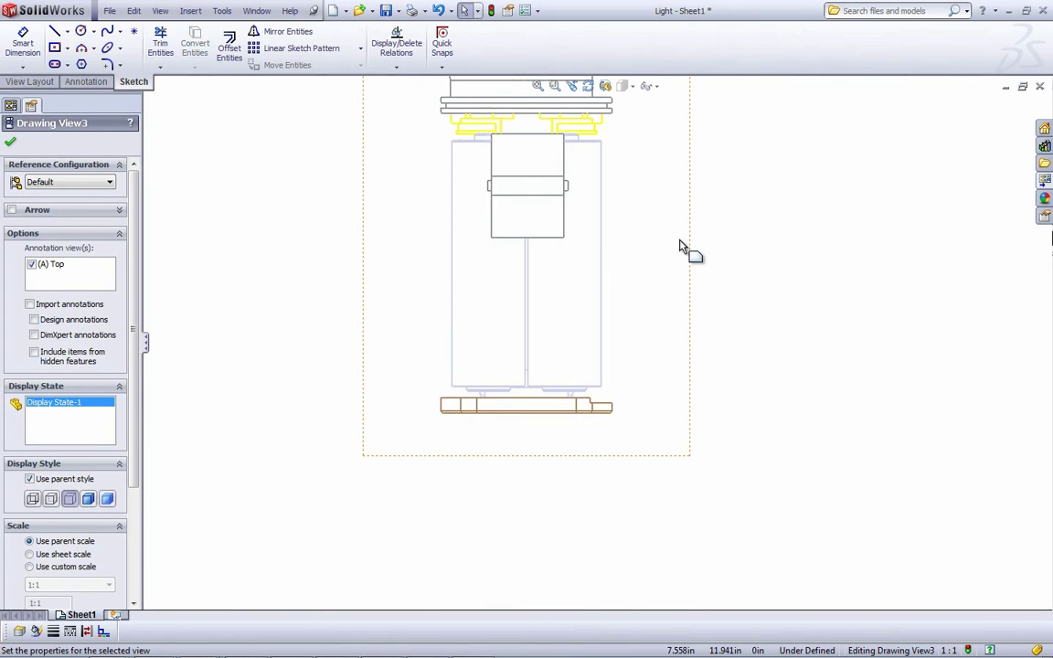
- Show the hidden edges of the Battery AA component on the near side of the exposed pair in Drawing View3
right_click(481, 276)
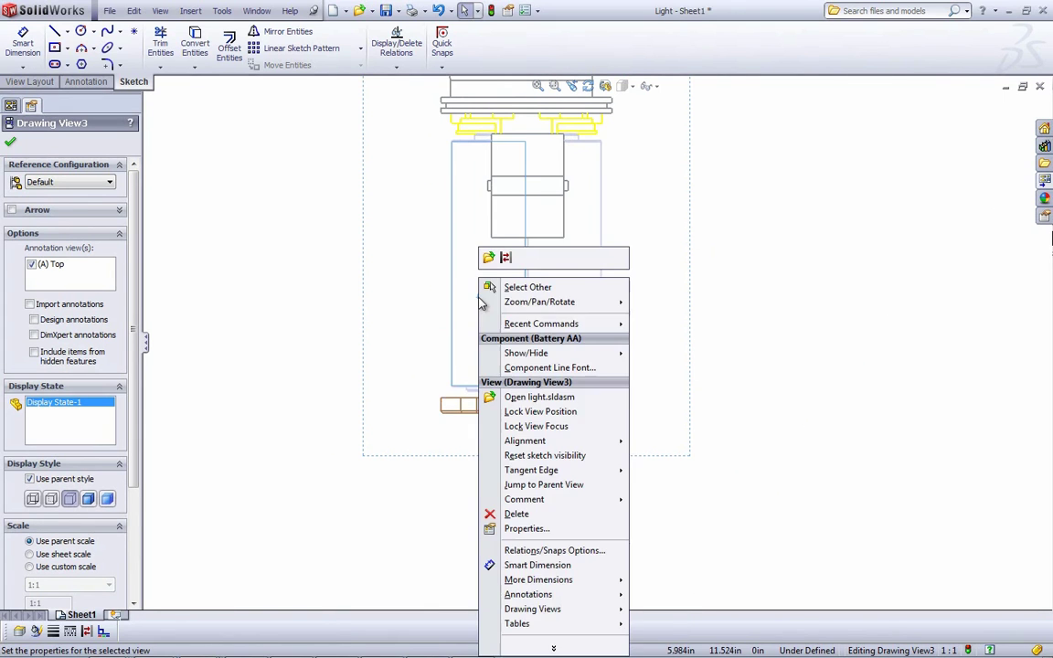
mouse_move(609, 354)
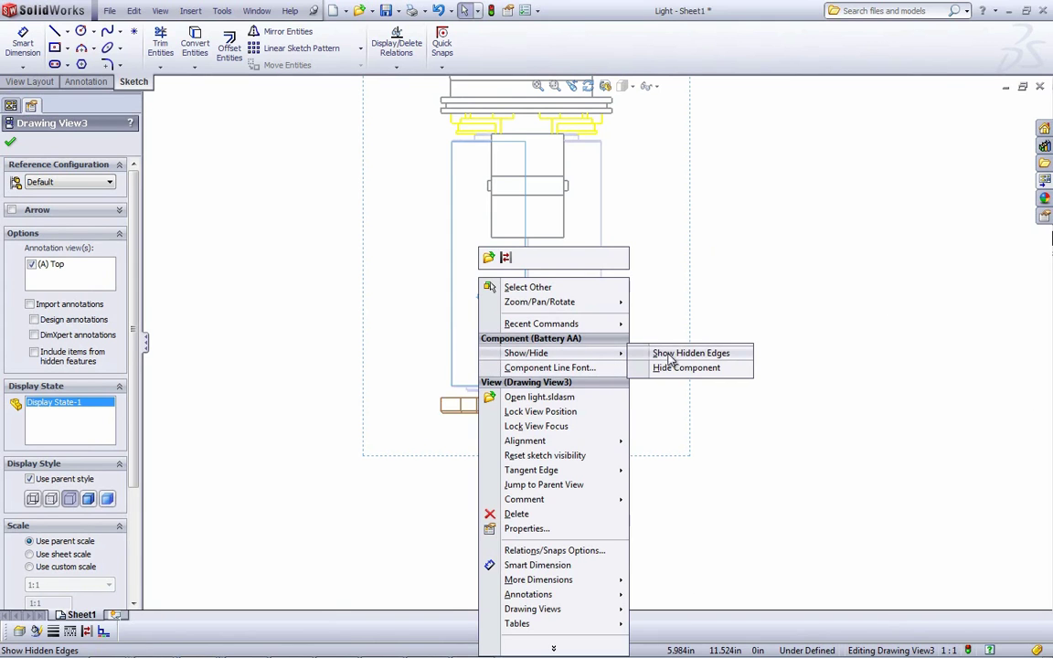
left_click(665, 353)
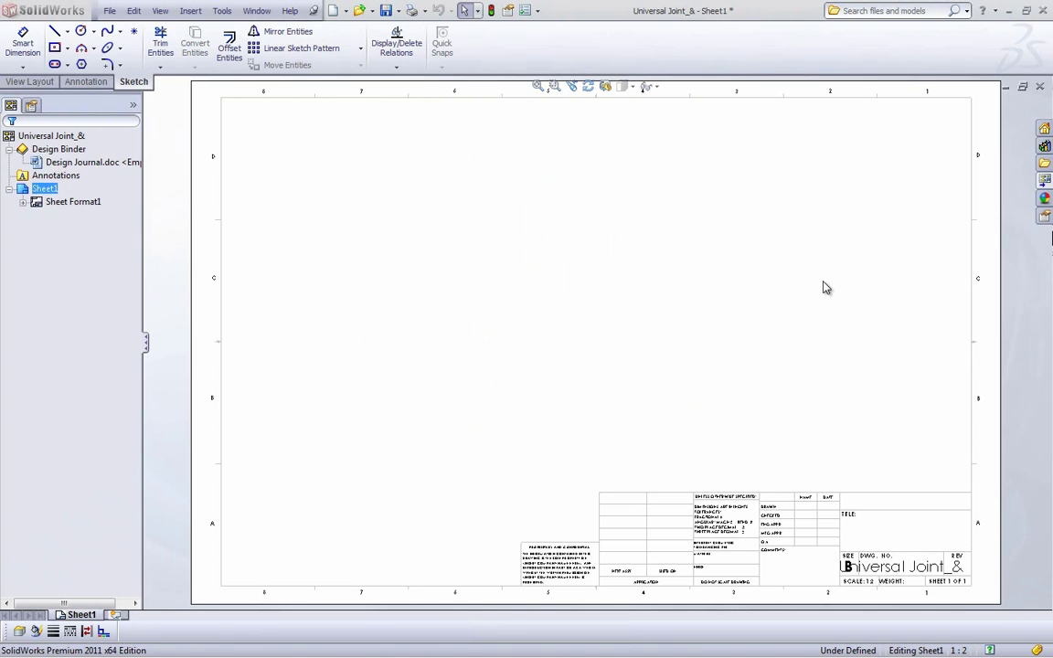
- Set the Universal Joint drawing's detailing options to auto-insert center marks for assembly holes, fillets and slots on view creation
left_click(524, 11)
left_click(267, 66)
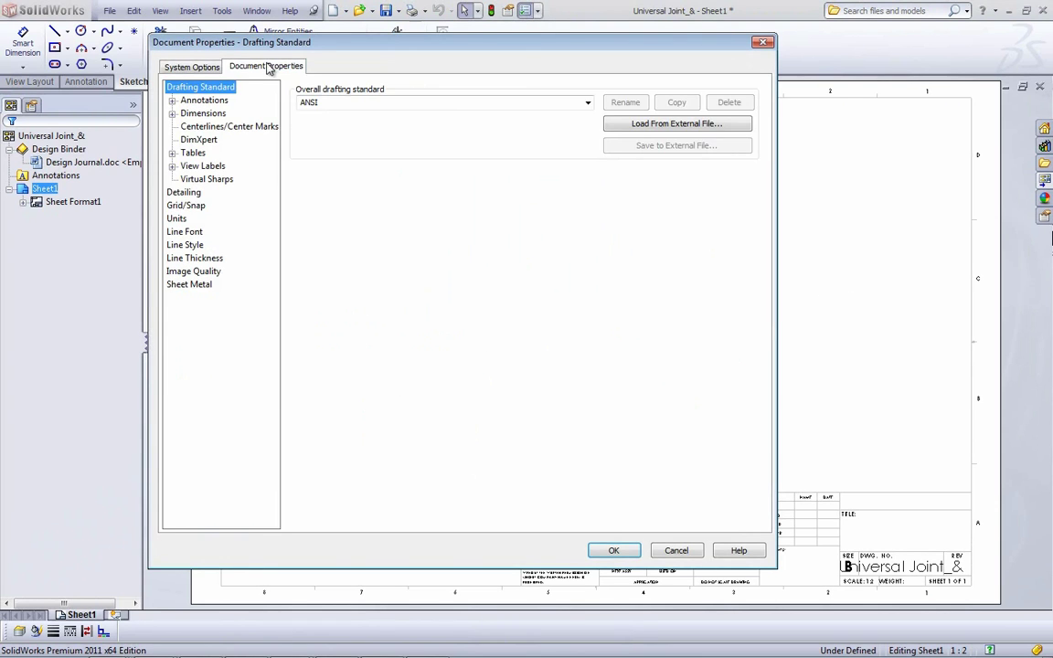
left_click(185, 193)
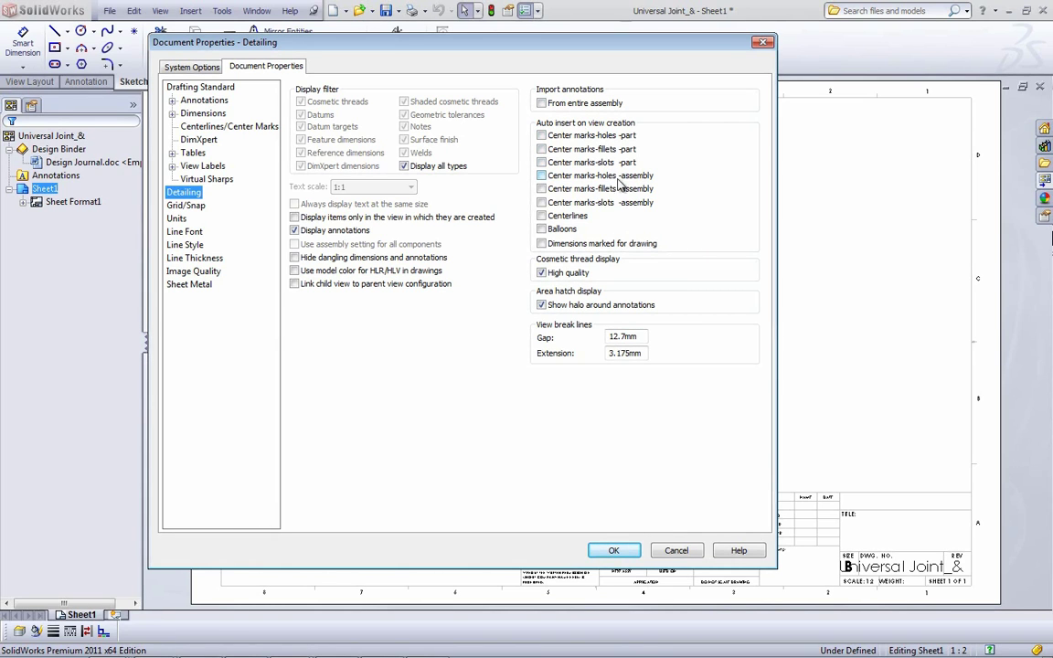
left_click(582, 177)
left_click(585, 189)
left_click(598, 202)
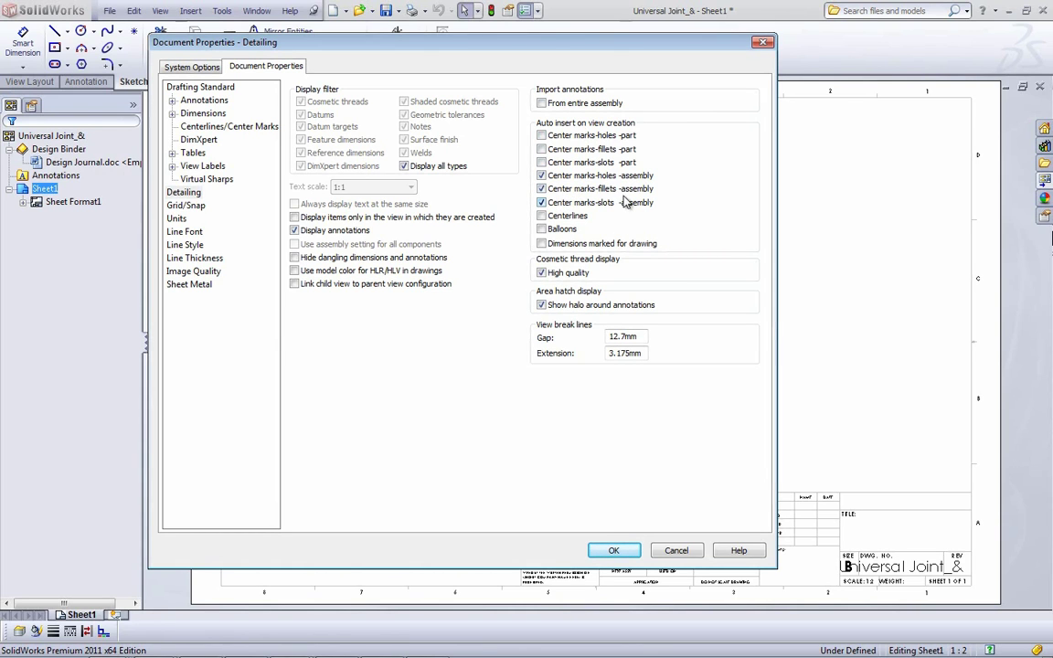
left_click(616, 549)
- Insert the standard three views of the Universal Joint_& assembly in its Default configuration and inspect their center marks
left_click(37, 82)
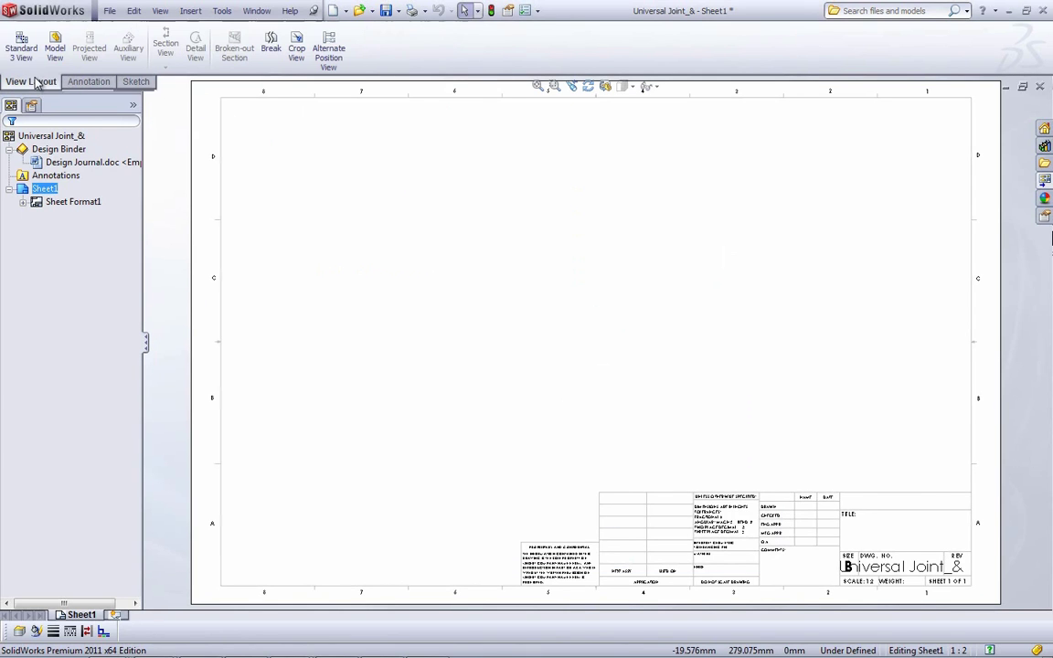
left_click(21, 46)
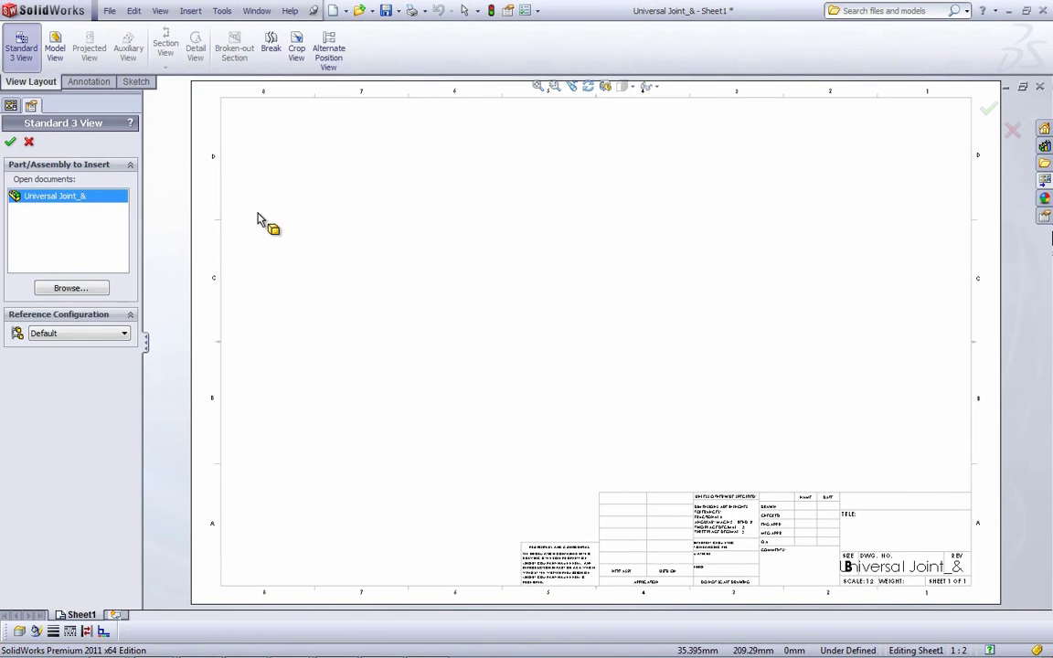
left_click(10, 142)
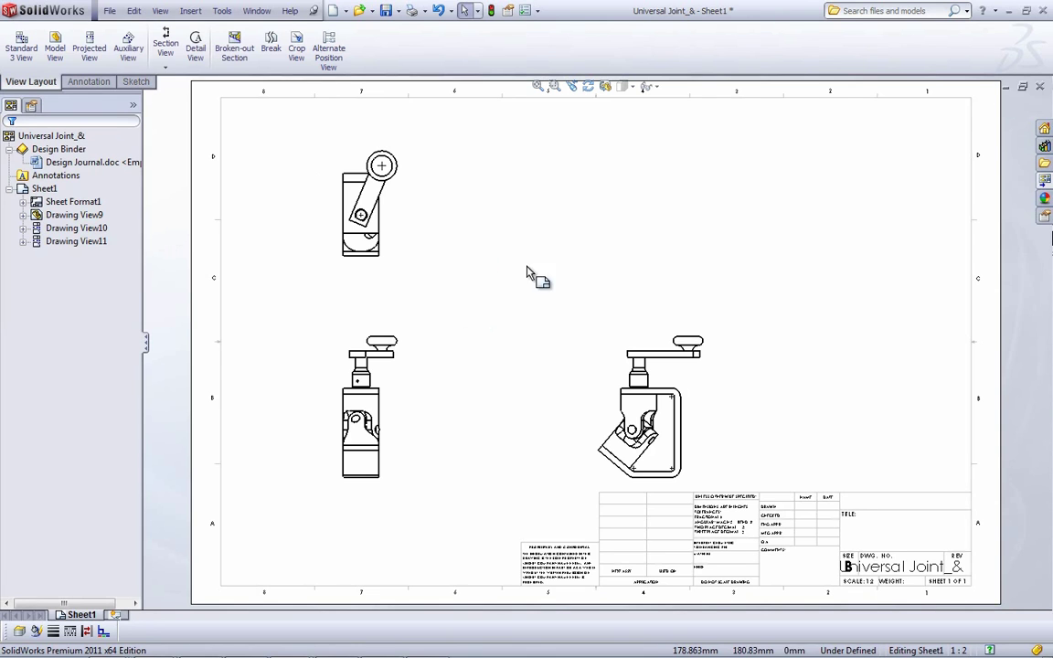
scroll(409, 216, "down", 4)
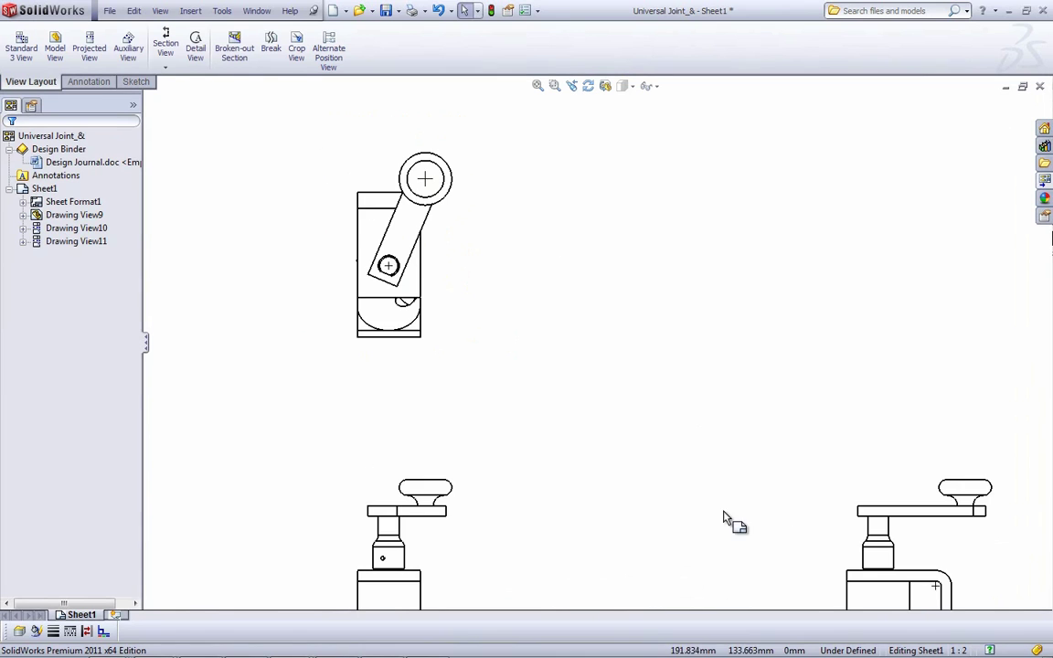
middle_click_drag(723, 518, 576, 260)
scroll(723, 425, "down", 5)
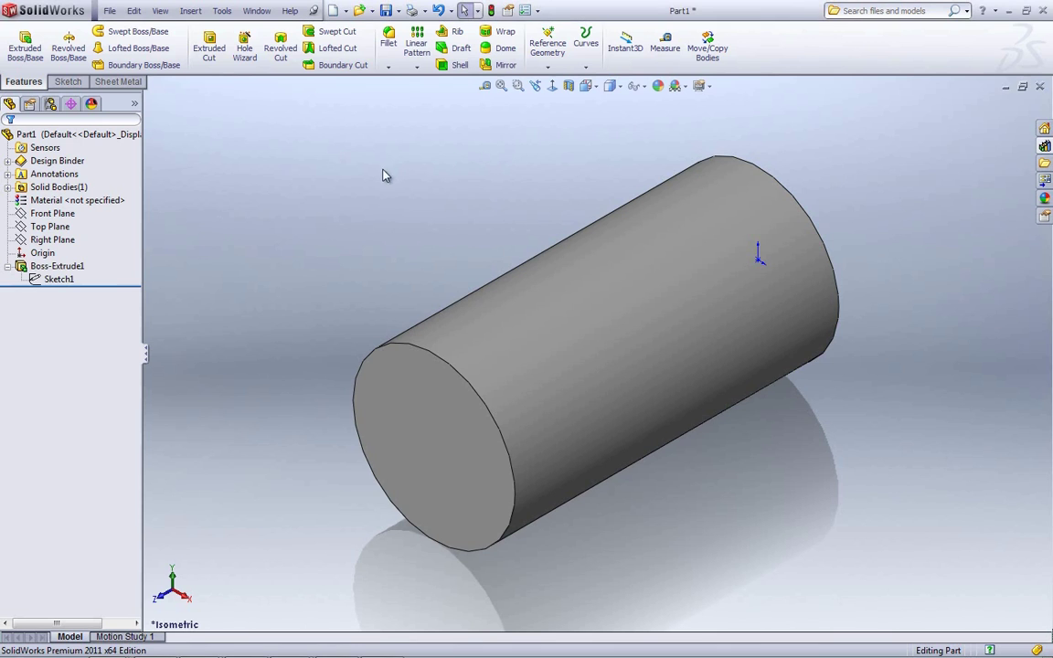
- Add a cosmetic thread to the cylinder's front circular edge with standard None, Up to Next and the thread callout 1"
left_click(189, 13)
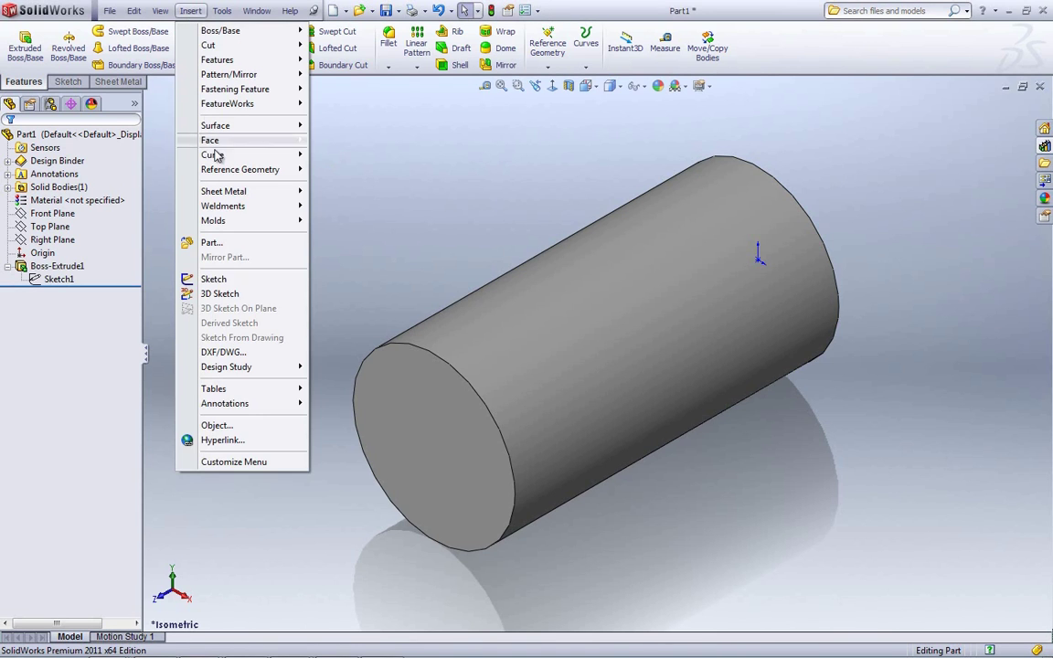
mouse_move(247, 403)
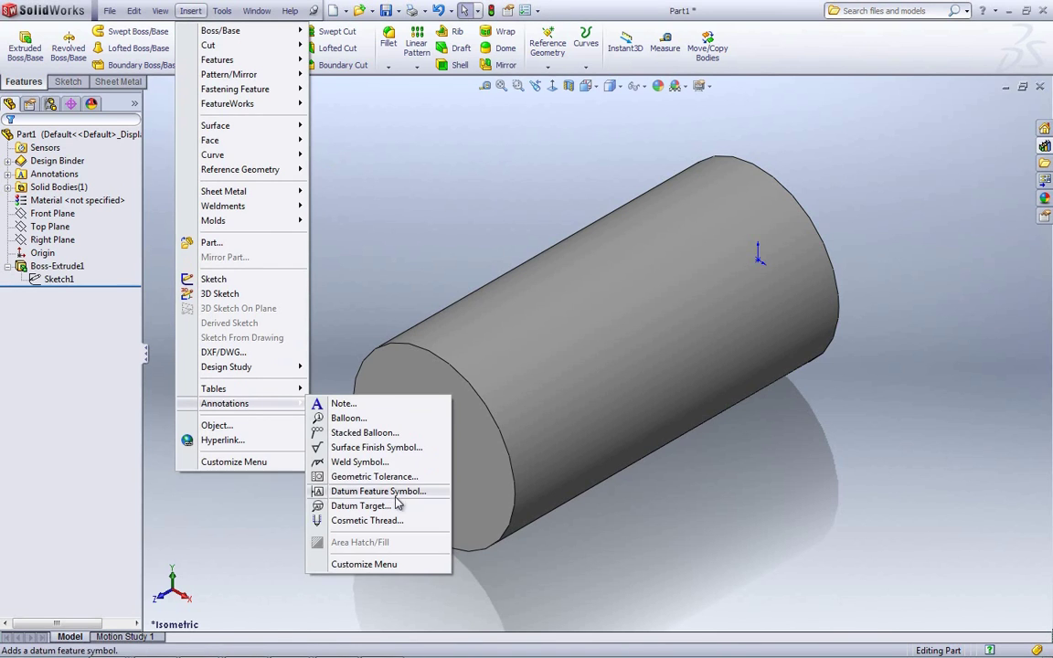
left_click(361, 520)
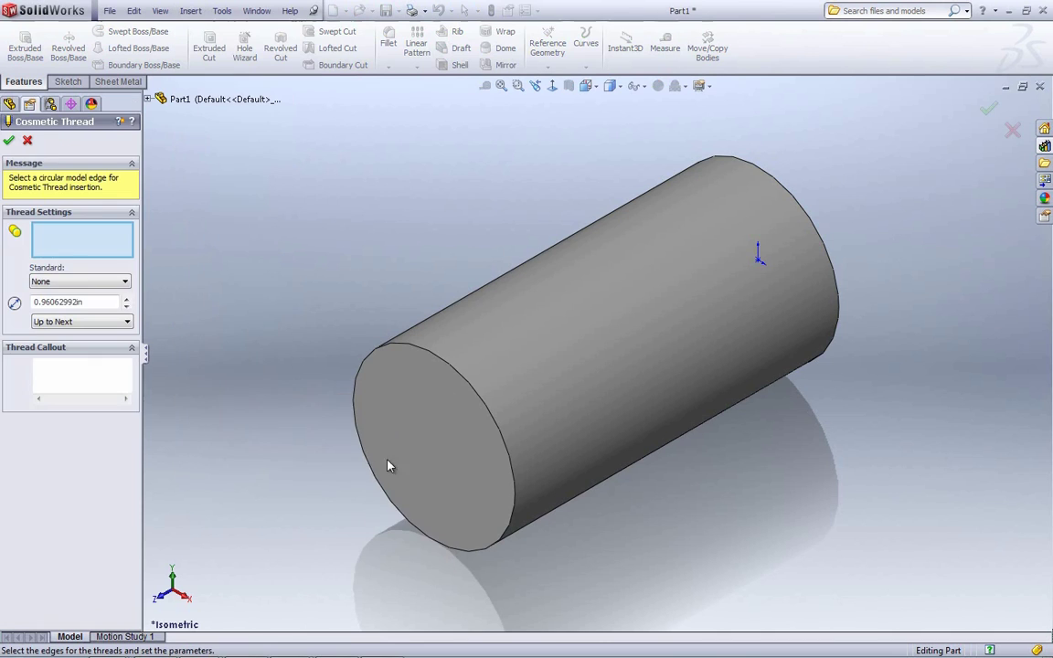
left_click(417, 356)
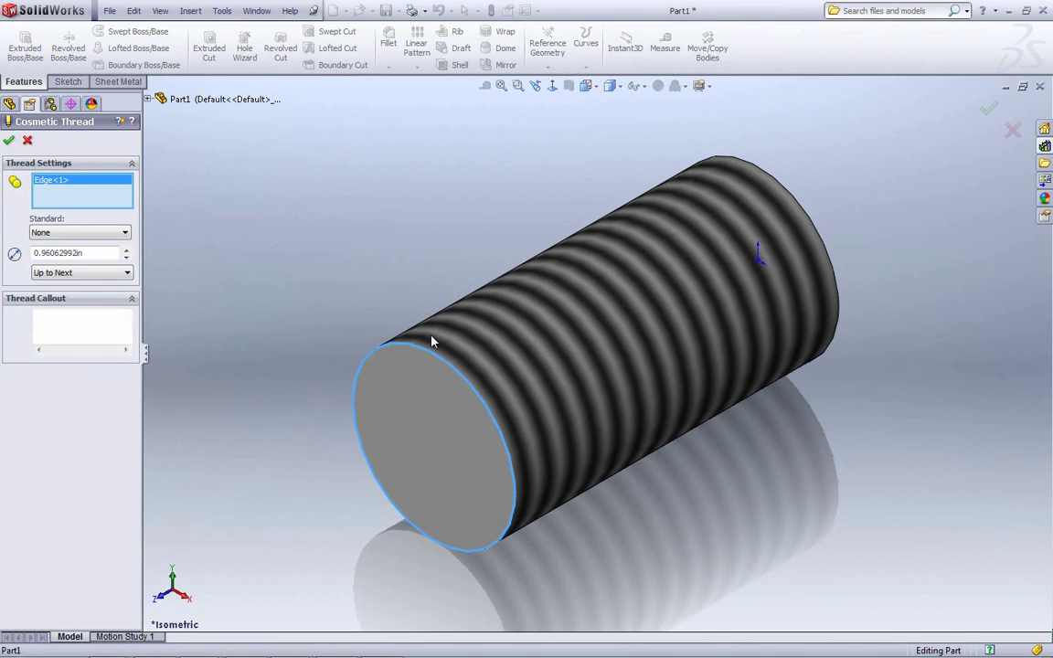
type("1")
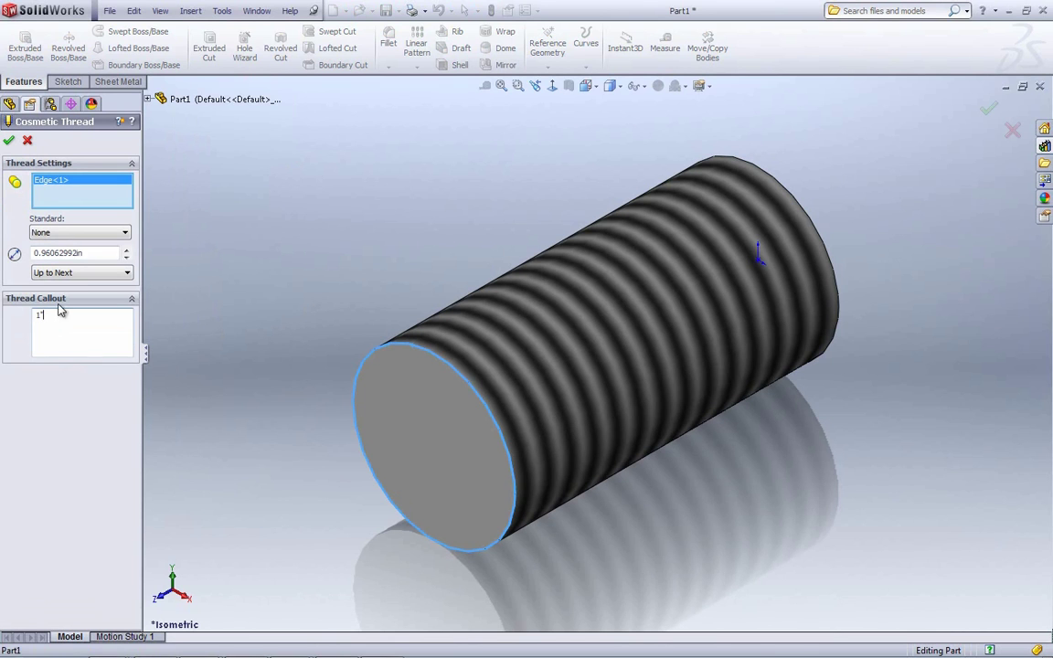
left_click(46, 233)
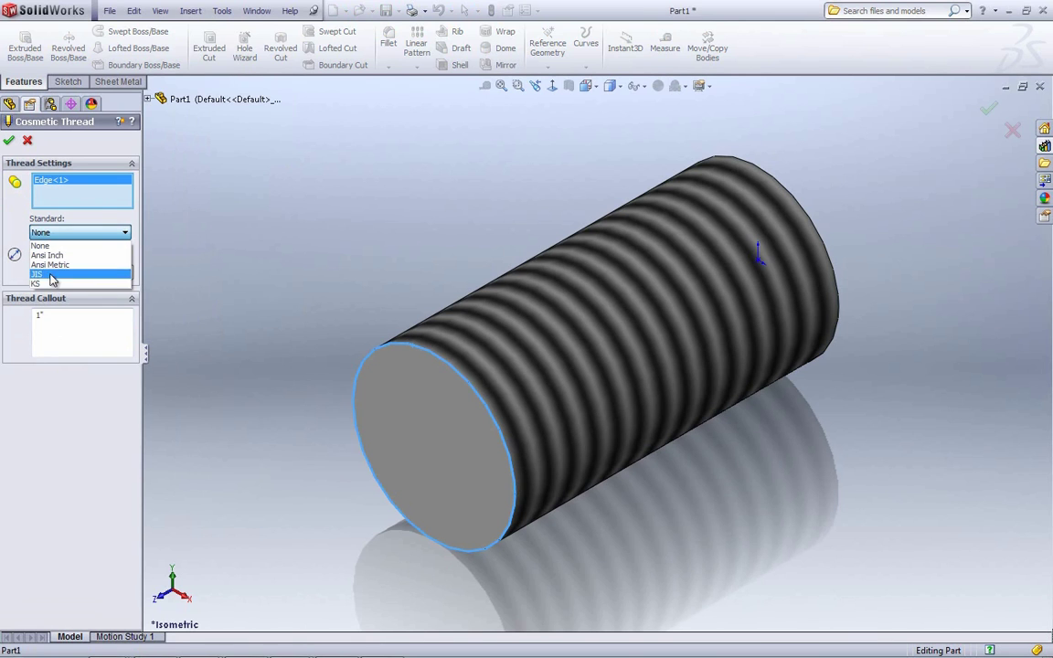
left_click(56, 246)
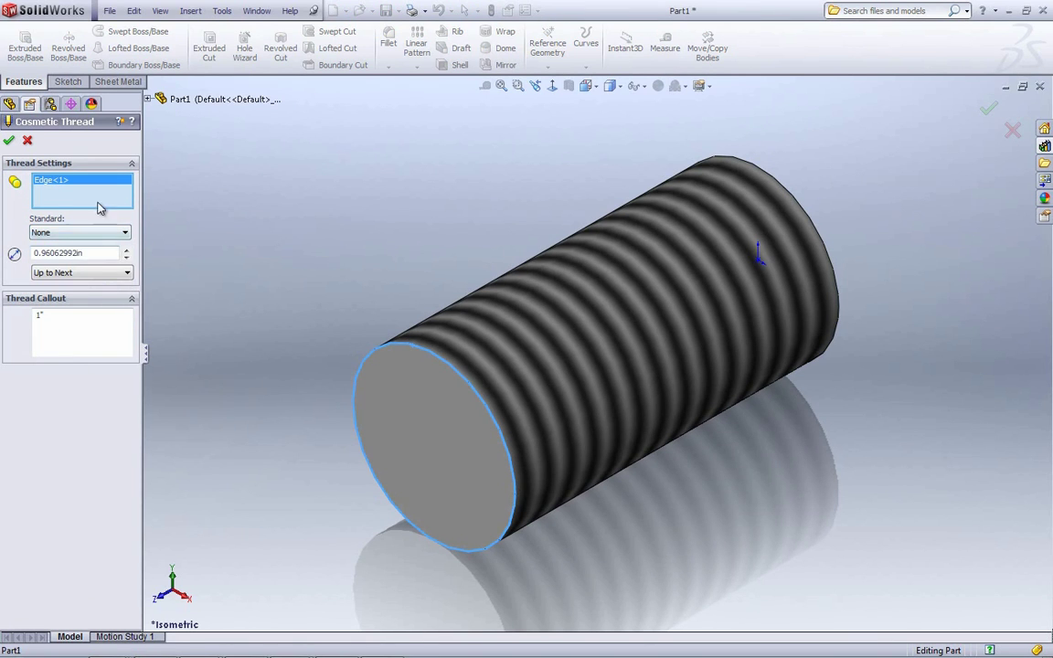
left_click(10, 140)
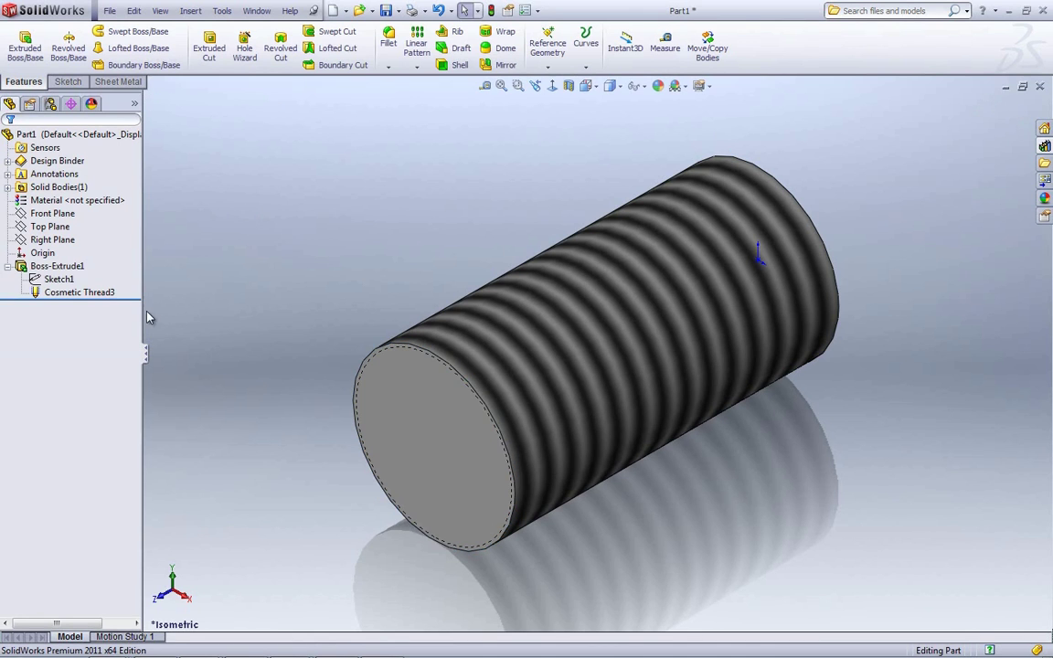
- Examine the cosmetic thread's suppression setting in the Modify Configurations table, leaving it without changes
right_click(101, 294)
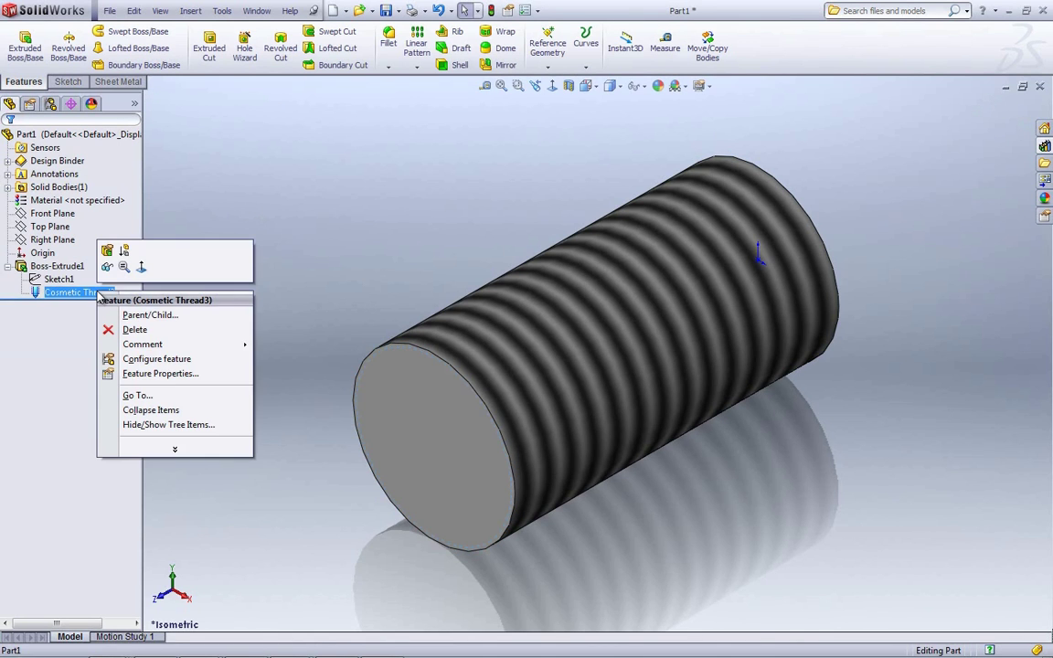
left_click(156, 359)
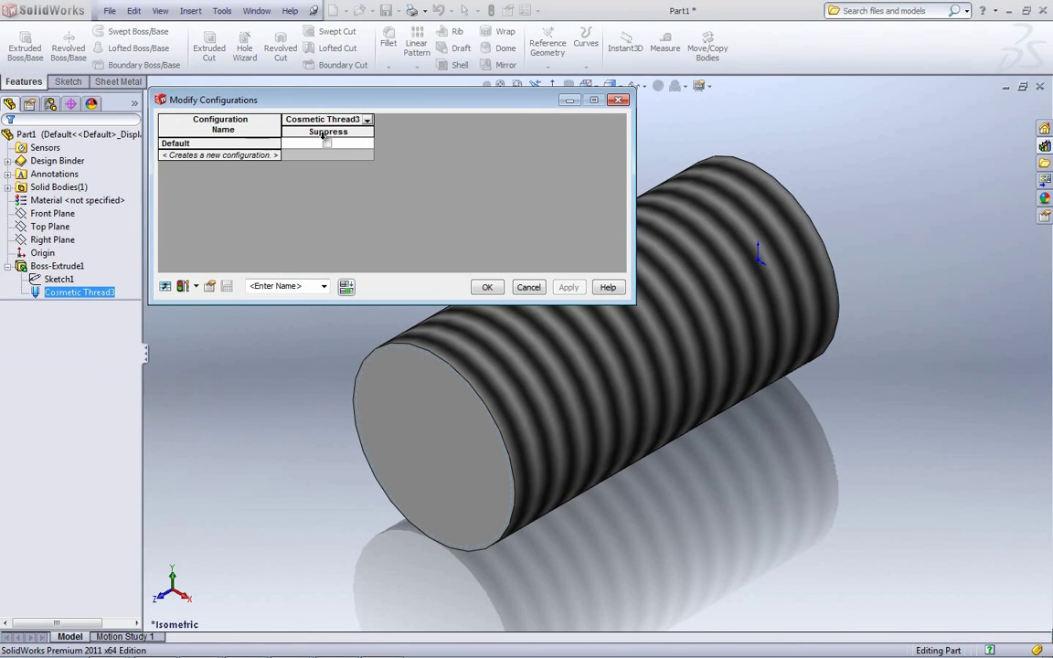
left_click(530, 287)
- Switch to the Switch Cover 2011 part and compare its threaded hole in the Aluminium and Cast Carbon Steel configurations
left_click(257, 10)
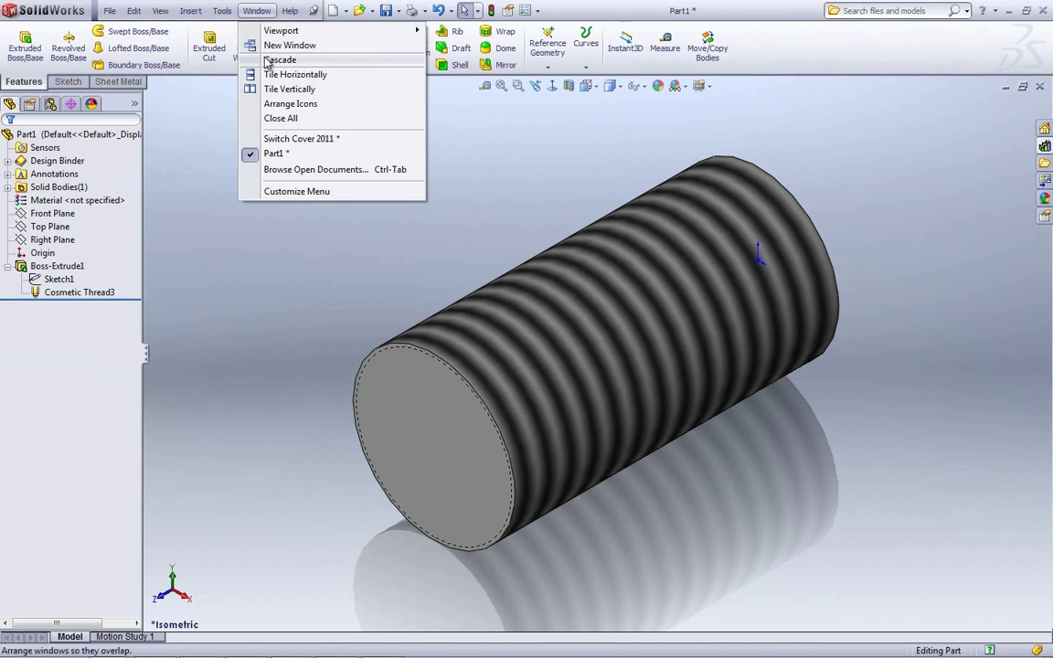
left_click(297, 139)
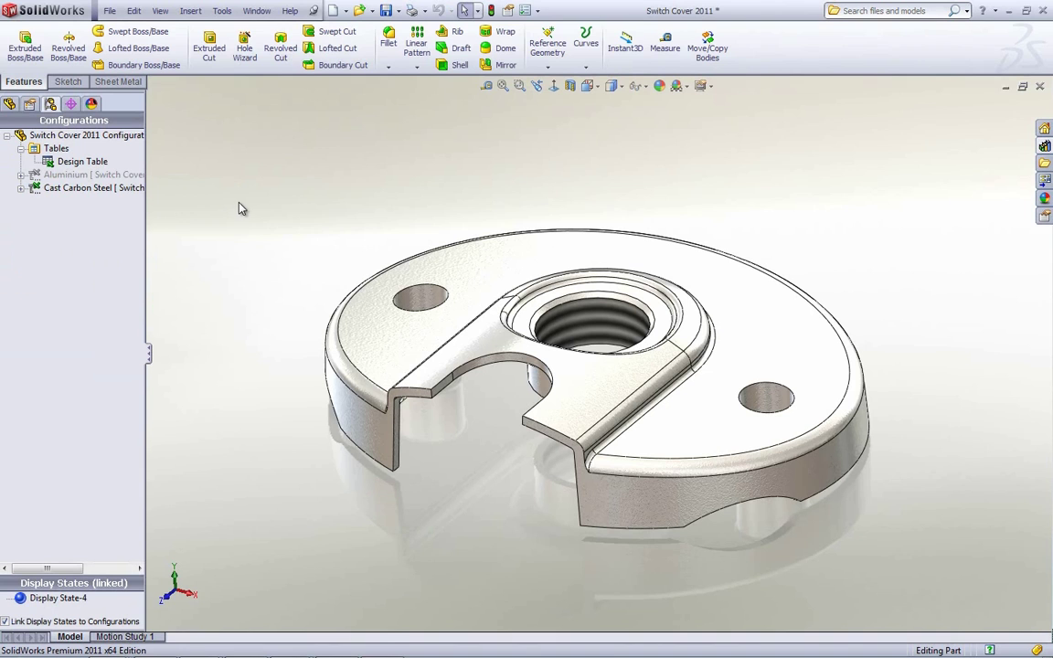
double_click(71, 186)
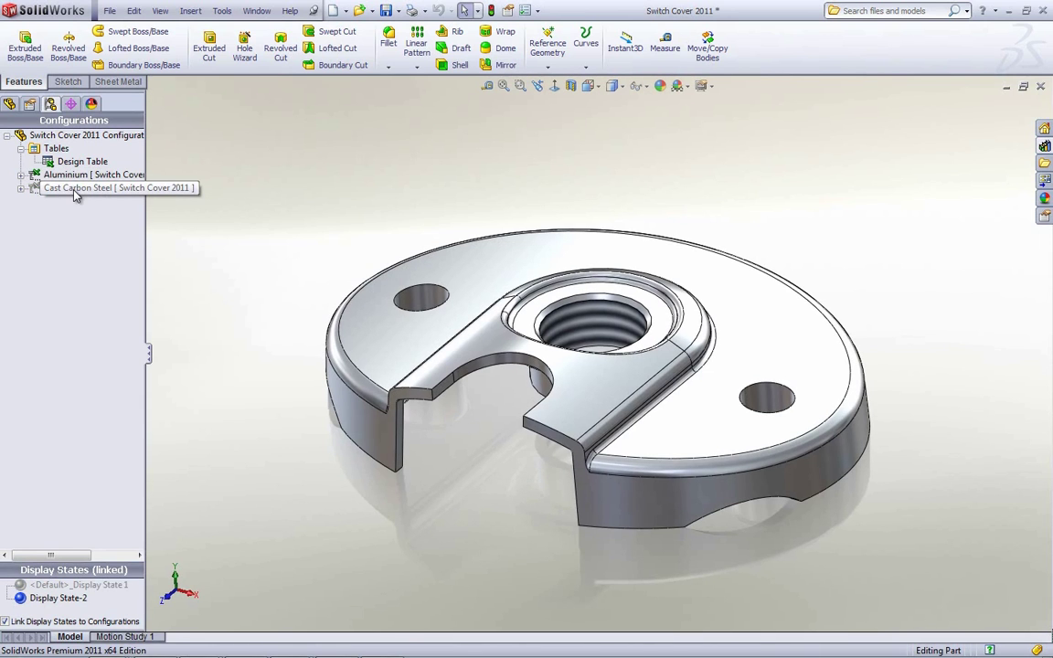
double_click(75, 194)
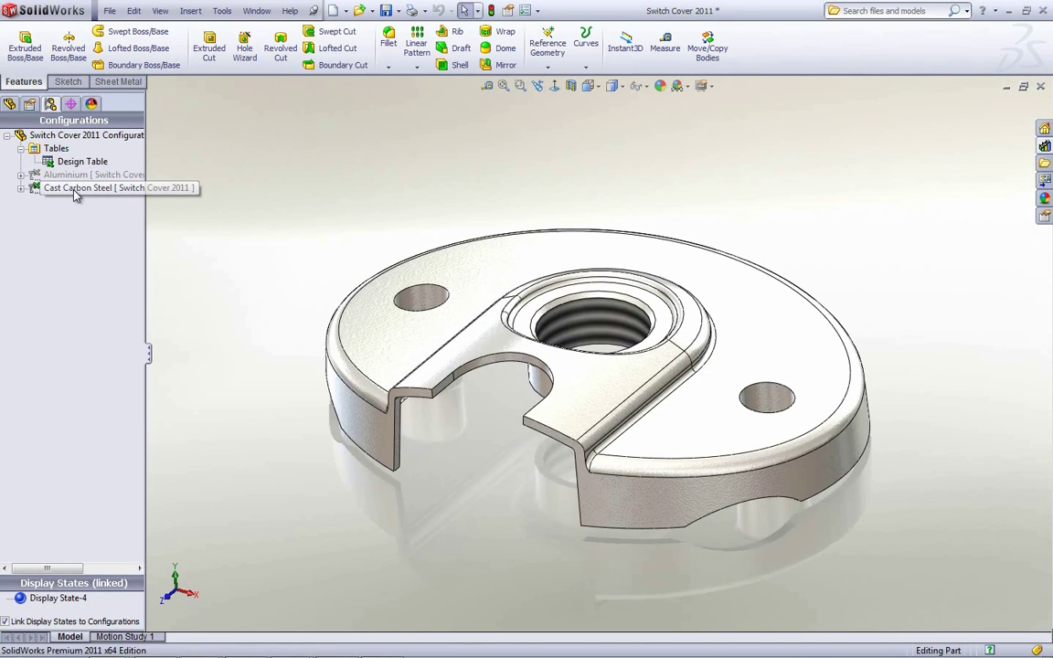
- Open the Switch Cover 2011 part's design table for editing
right_click(84, 161)
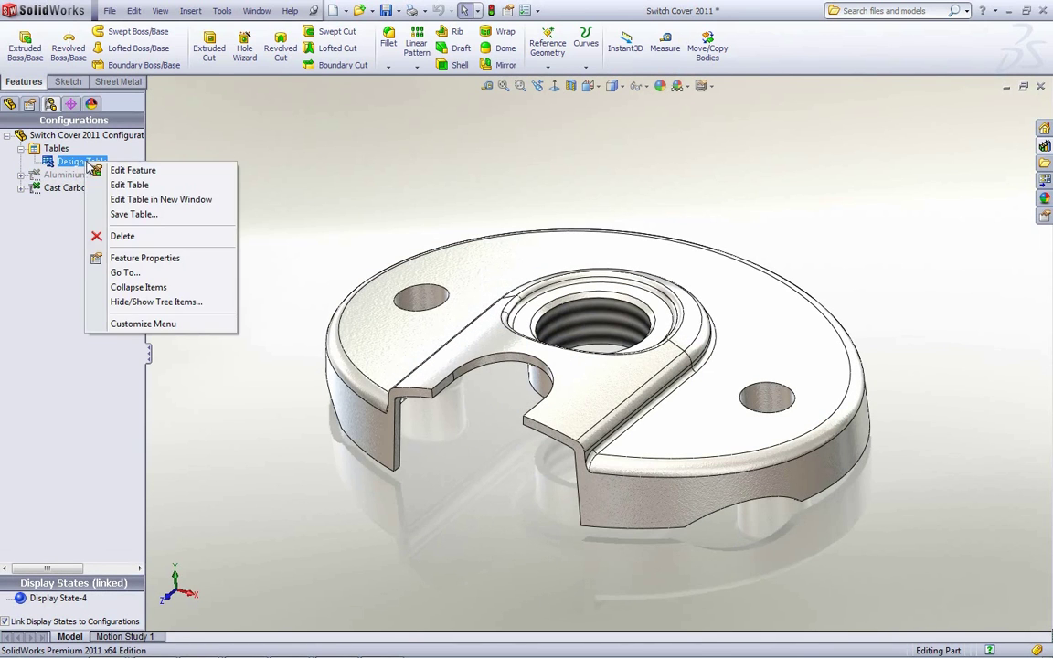
left_click(142, 194)
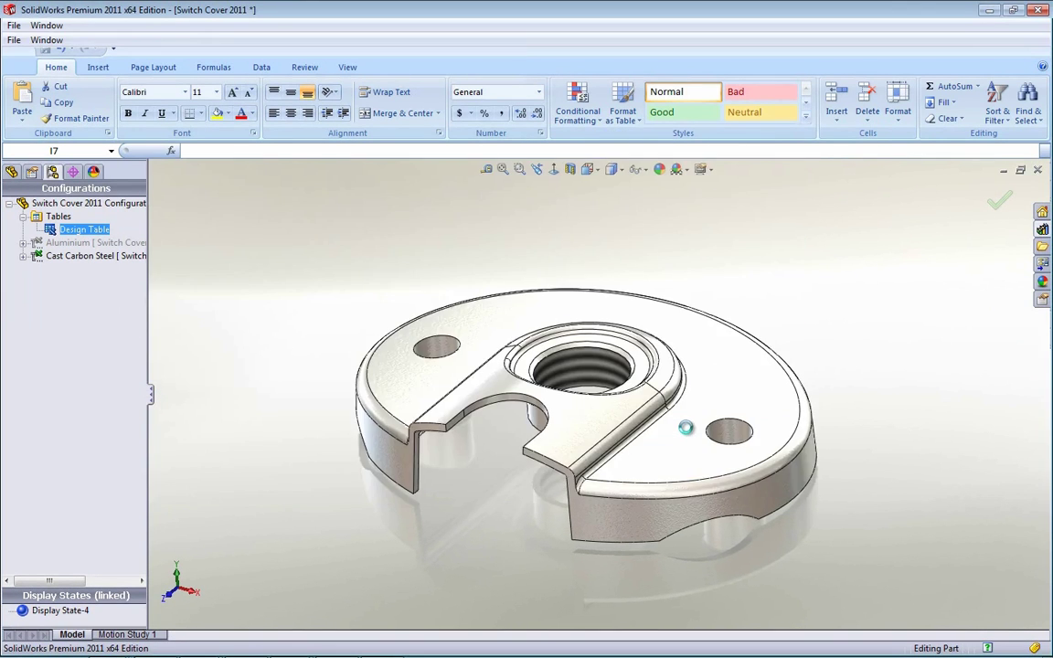
left_click(569, 385)
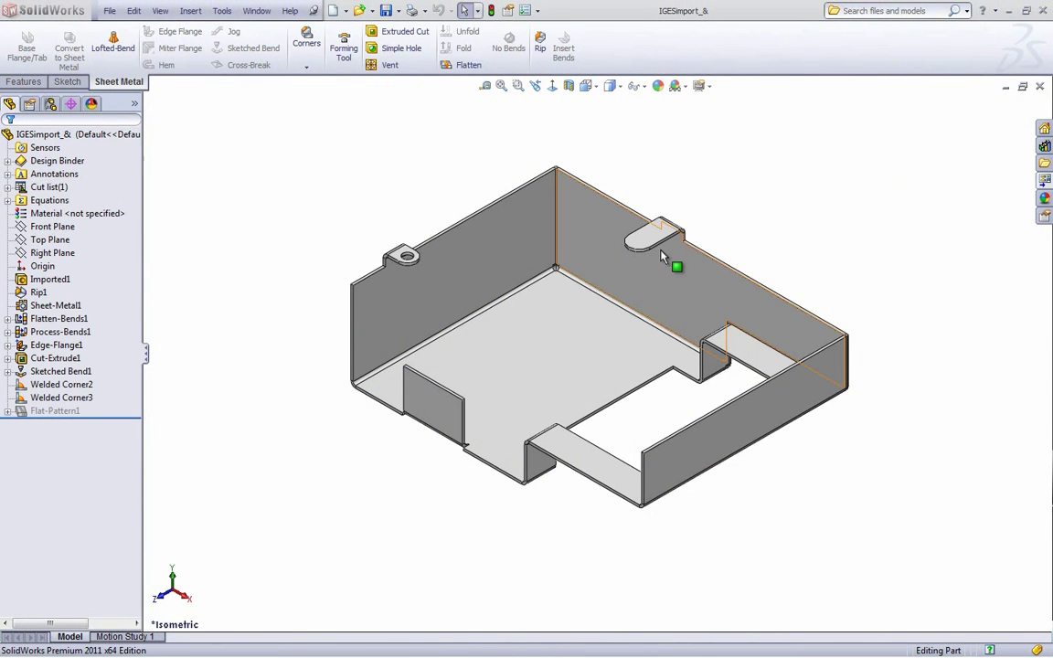
- Flatten the sheet metal part to view its flat pattern, and return it to the folded state
left_click(464, 65)
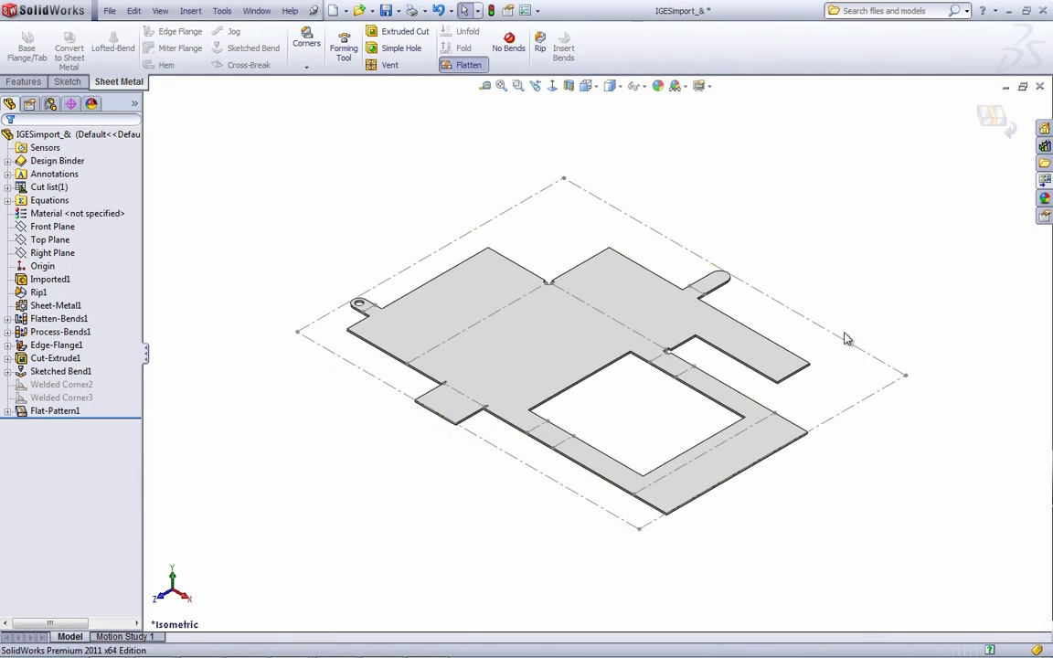
left_click(466, 65)
- Switch to the IGESimport_& drawing and place a flat pattern view of the part near the middle of Sheet1
left_click(256, 10)
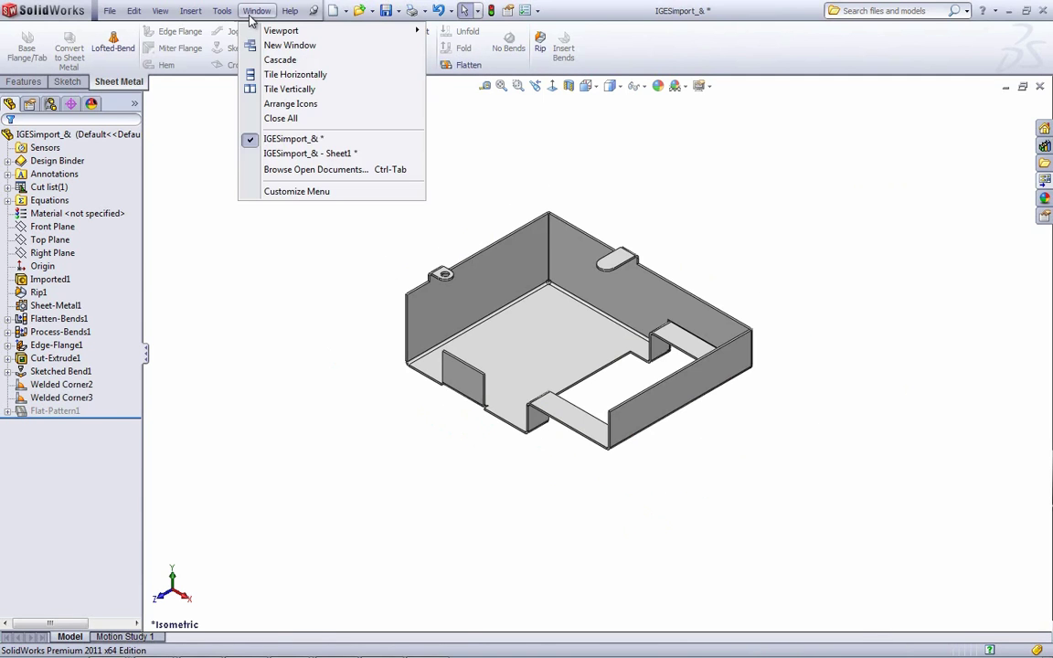
left_click(308, 153)
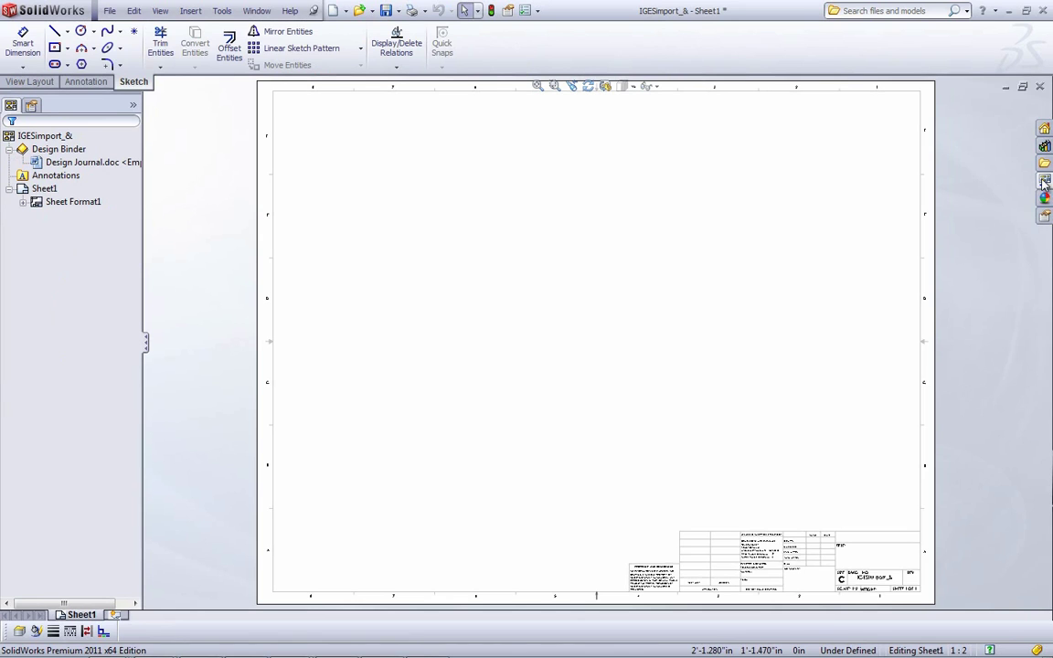
left_click(1043, 216)
mouse_move(897, 302)
left_mouse_down()
mouse_move(766, 360)
mouse_move(538, 337)
mouse_move(576, 341)
left_mouse_up()
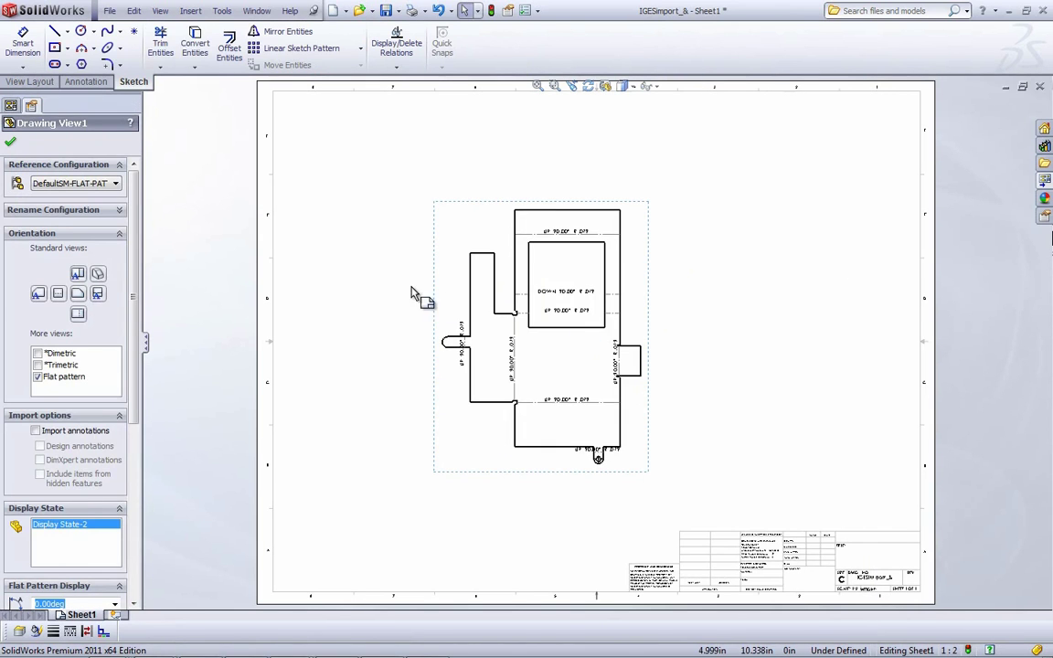
key("Escape")
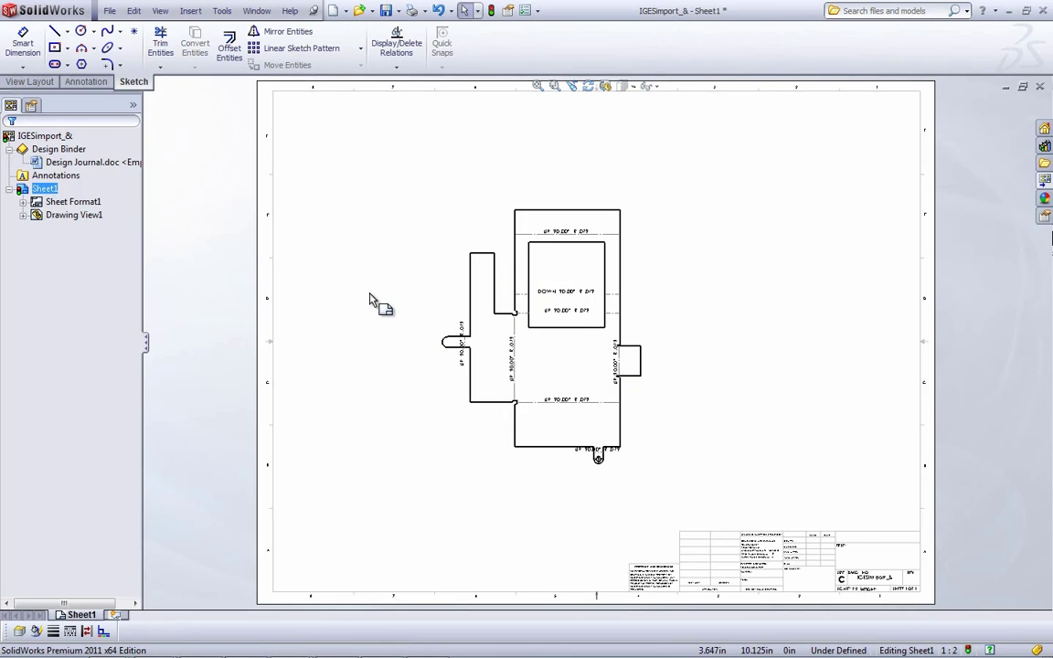
left_click(441, 268)
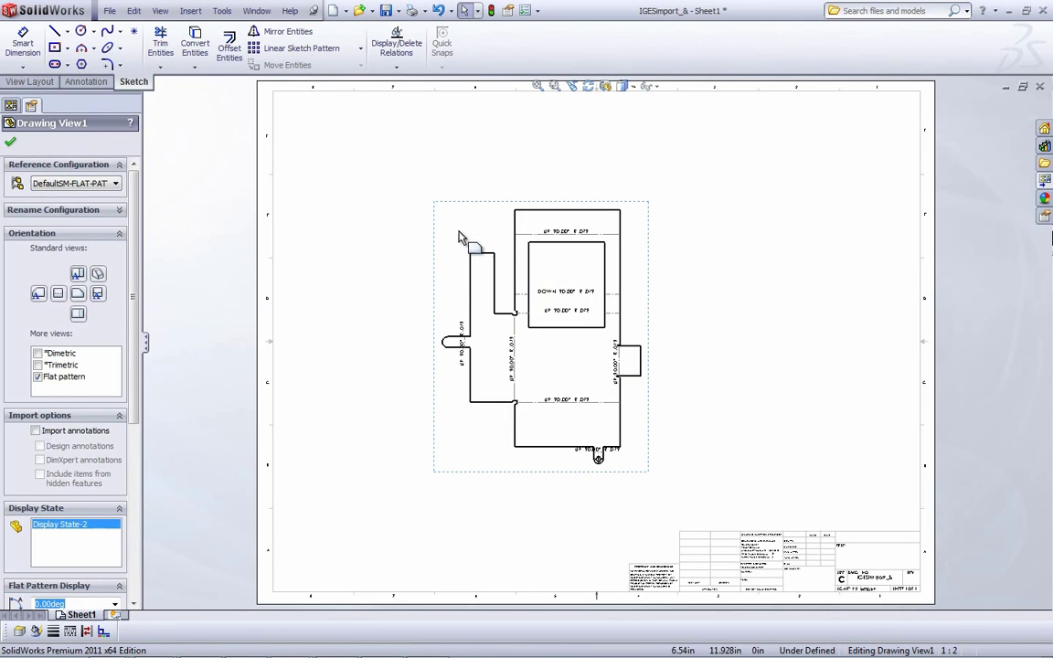
left_click(382, 262)
- Show the bounding box sketch of the flat pattern feature in Drawing View1
left_click(24, 216)
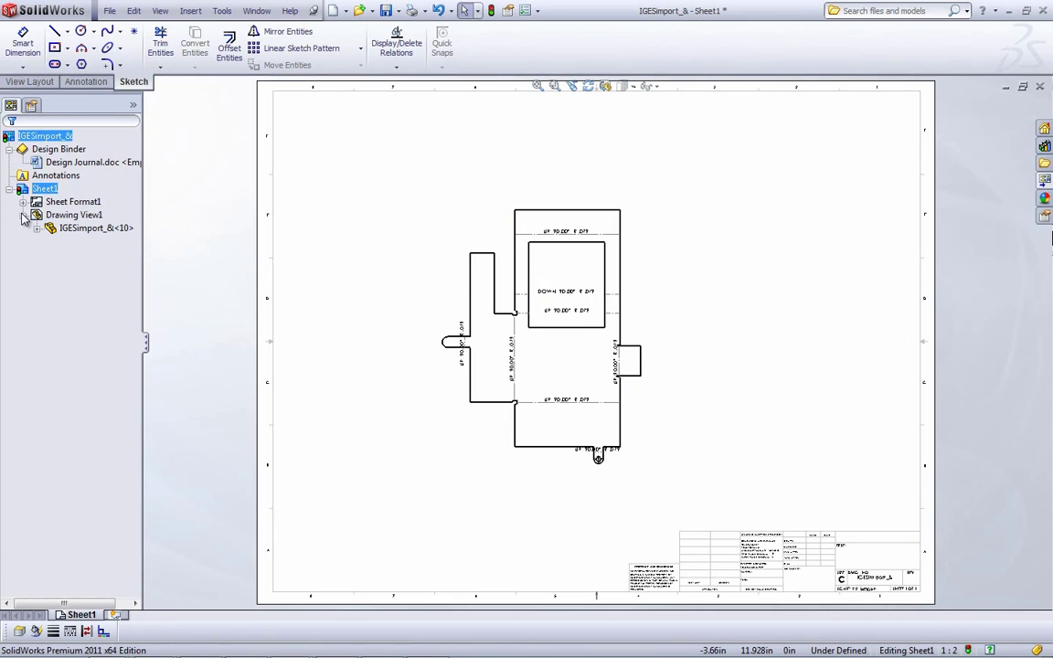
left_click(37, 228)
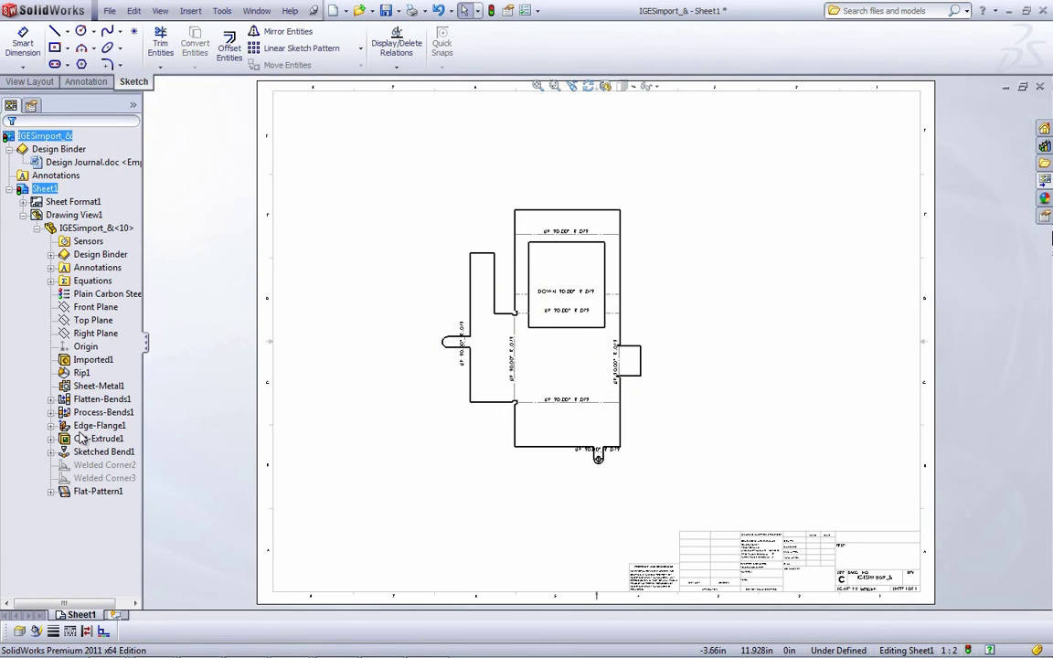
left_click(51, 491)
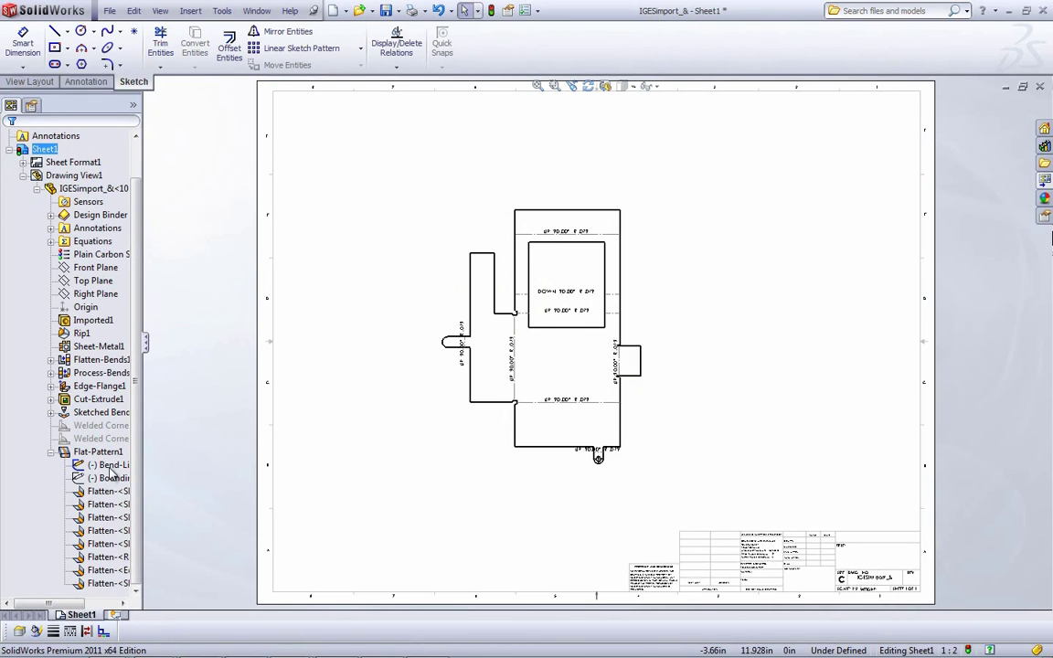
right_click(107, 480)
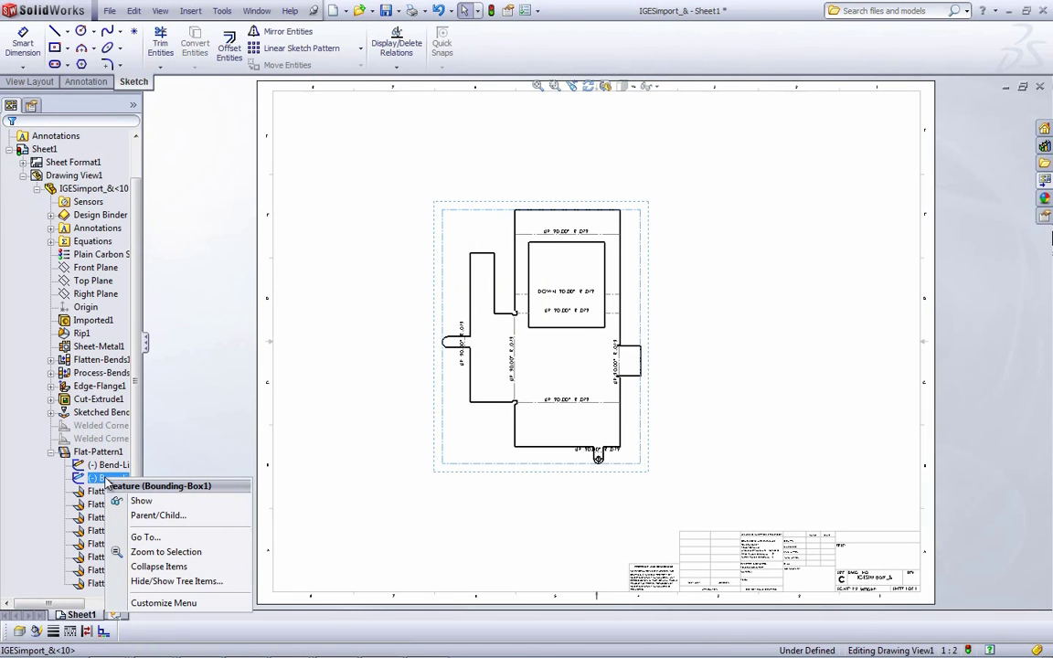
left_click(142, 498)
left_click(297, 445)
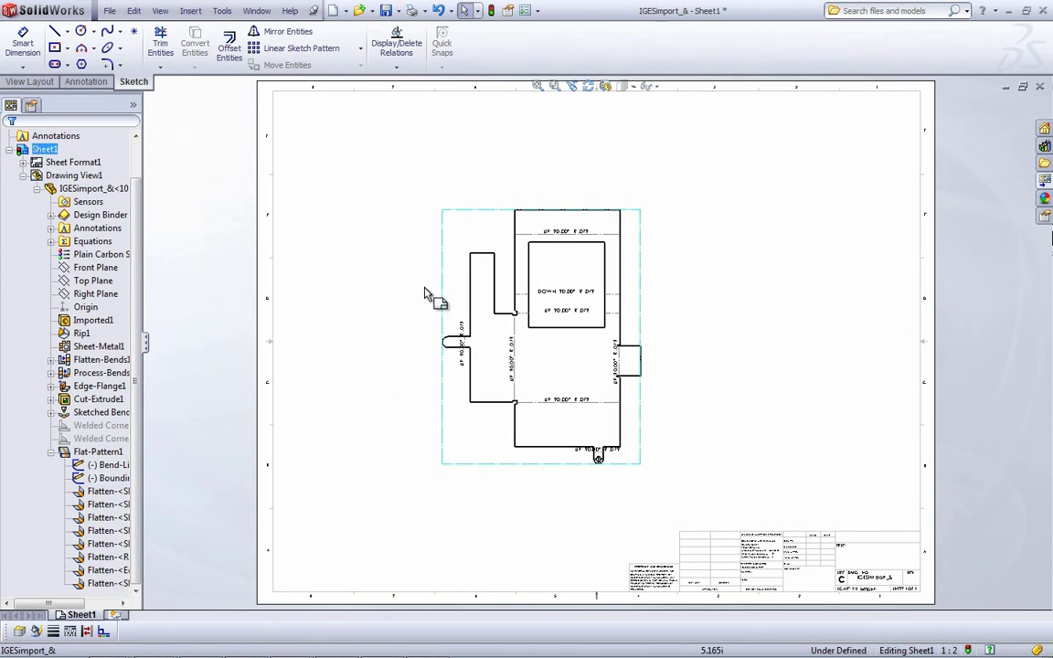
- Dimension the bounding box's overall width and height, and move the flat pattern view toward the right side of the sheet
left_click(22, 43)
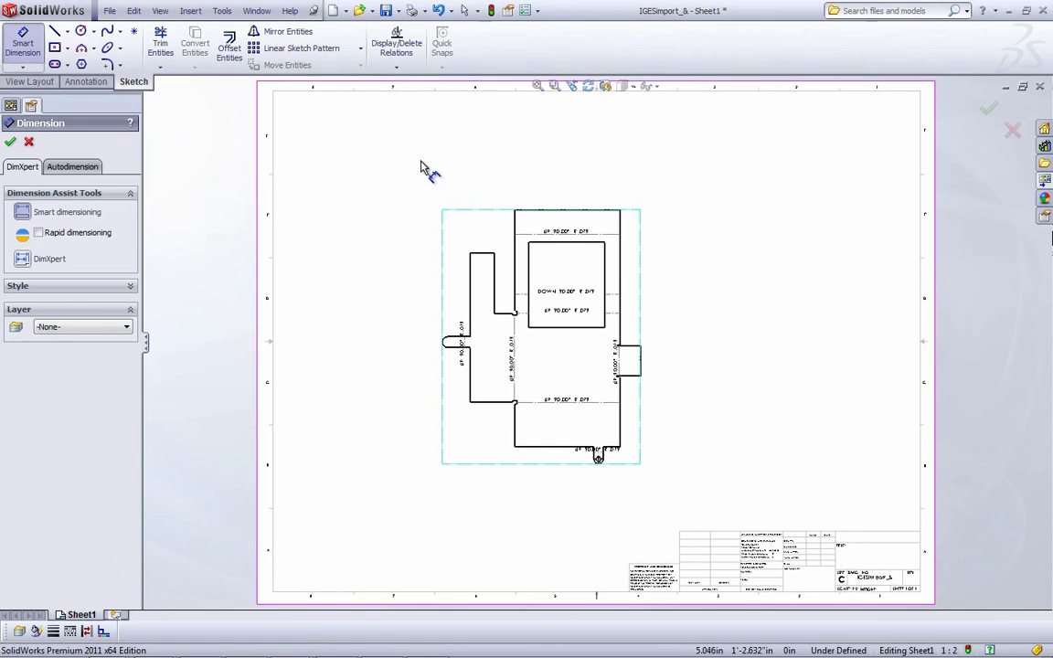
left_click(484, 210)
left_click(534, 172)
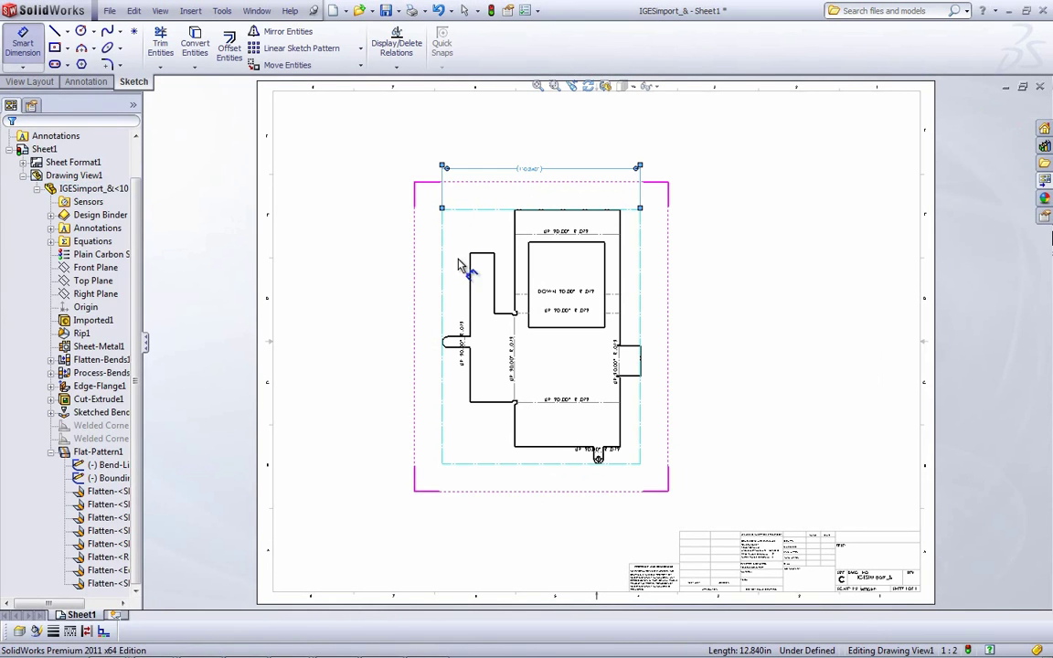
left_click(442, 277)
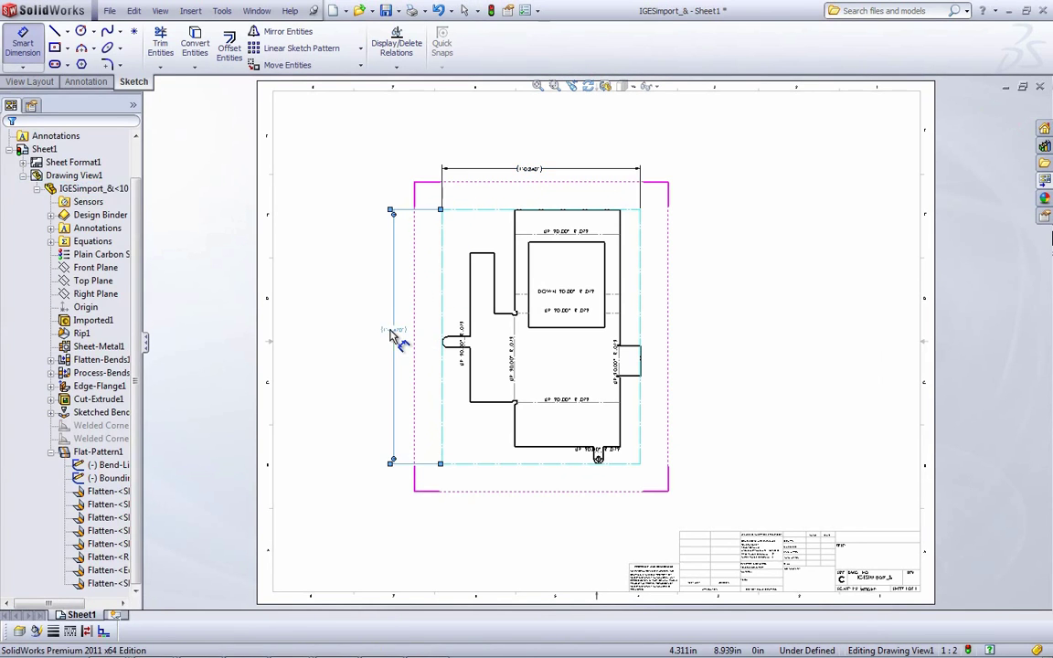
left_click(394, 333)
right_click(640, 195)
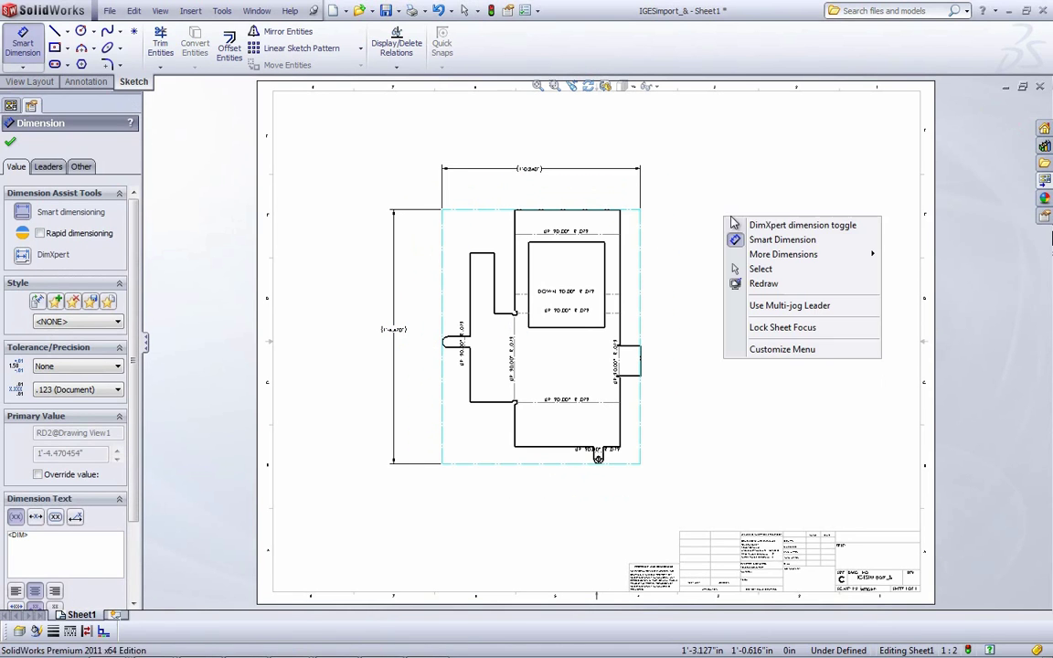
left_click(699, 217)
left_click_drag(654, 255, 751, 250)
left_click(788, 298)
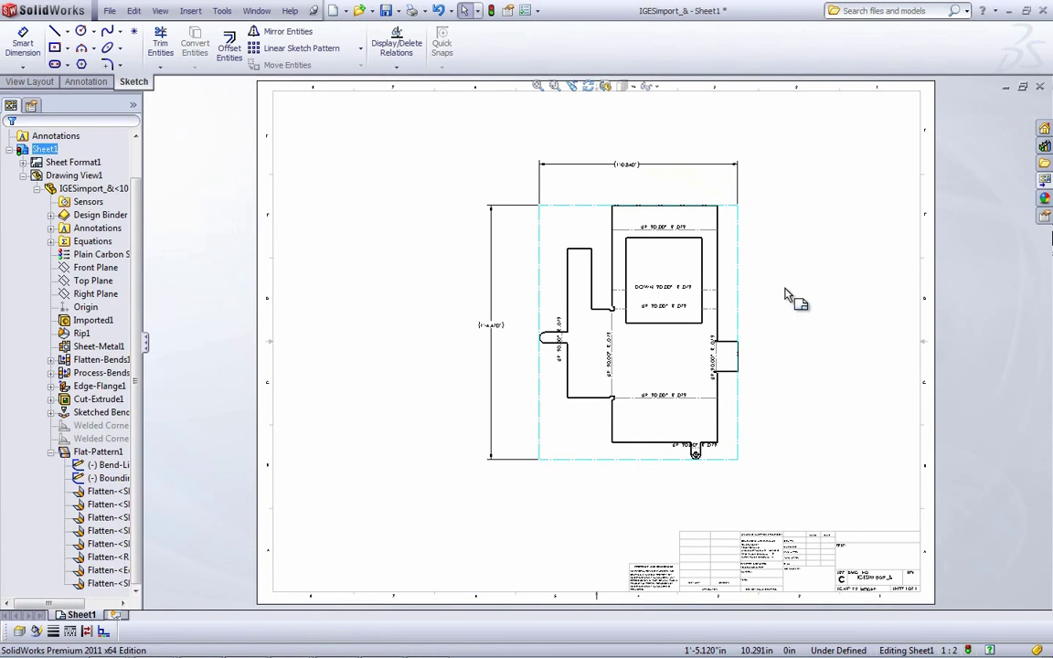
- Insert the sheet metal body's cut list properties as an annotation to the left of the flat pattern view
scroll(674, 298, "down", 3)
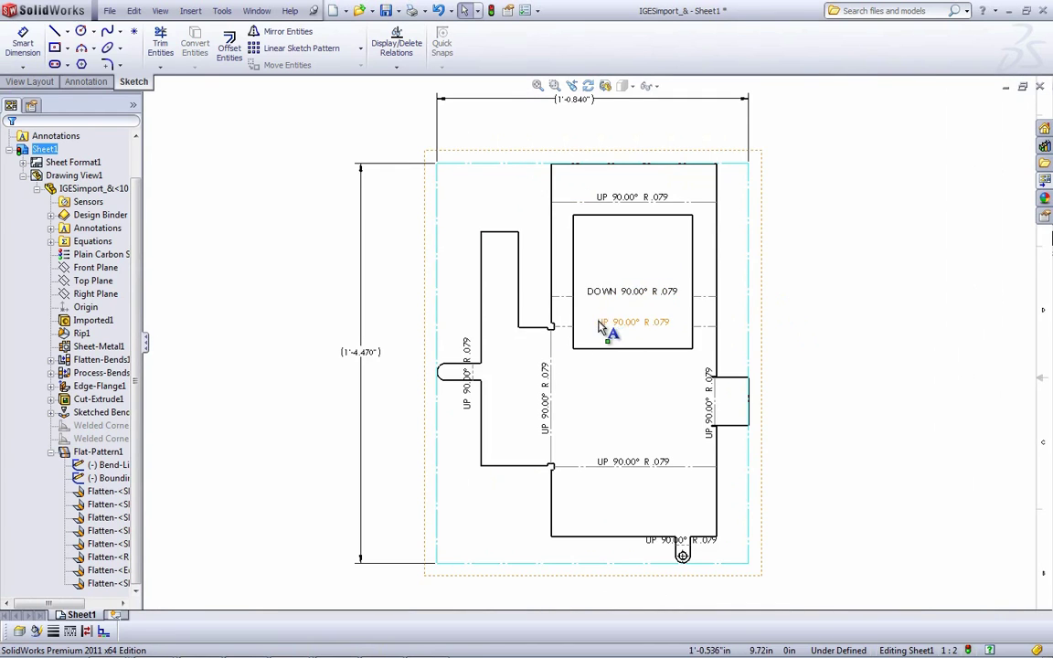
middle_click_drag(501, 352, 677, 369)
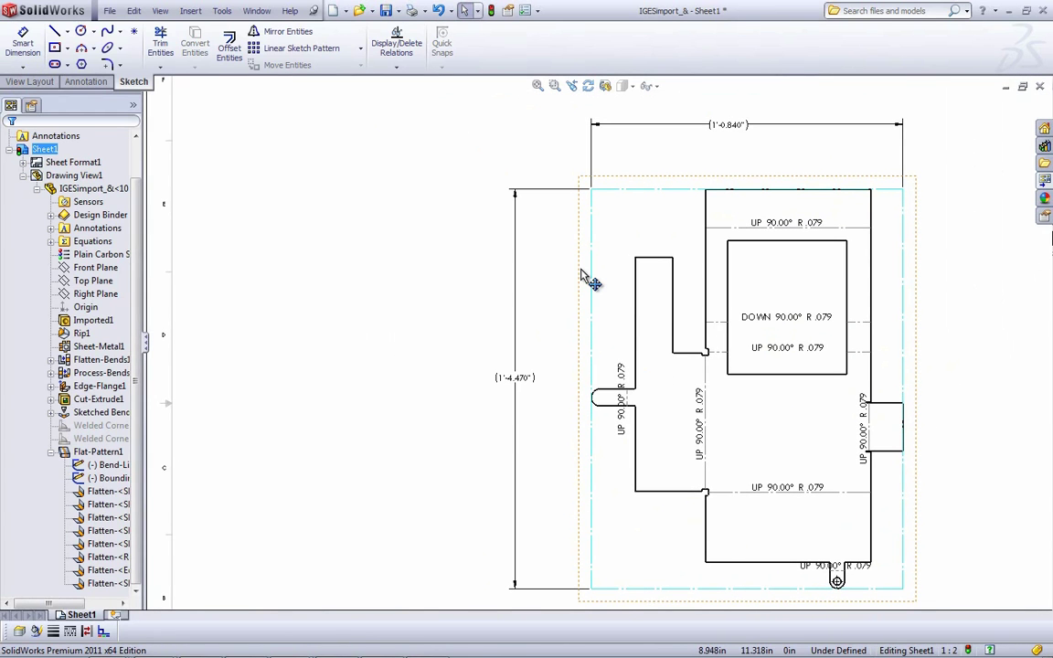
right_click(581, 274)
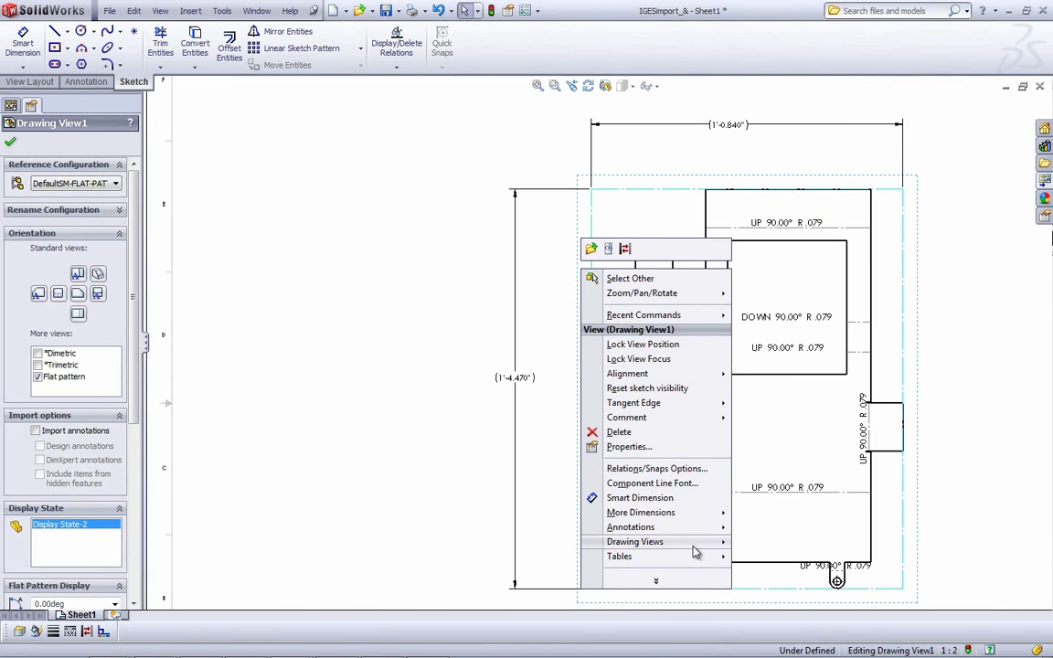
mouse_move(718, 528)
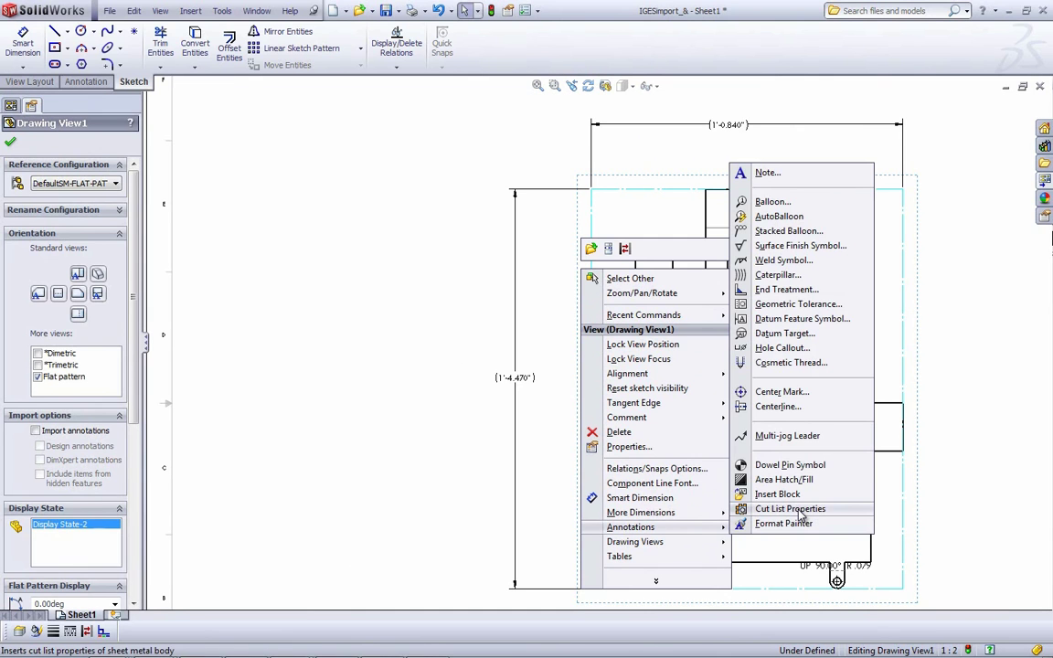
left_click(791, 509)
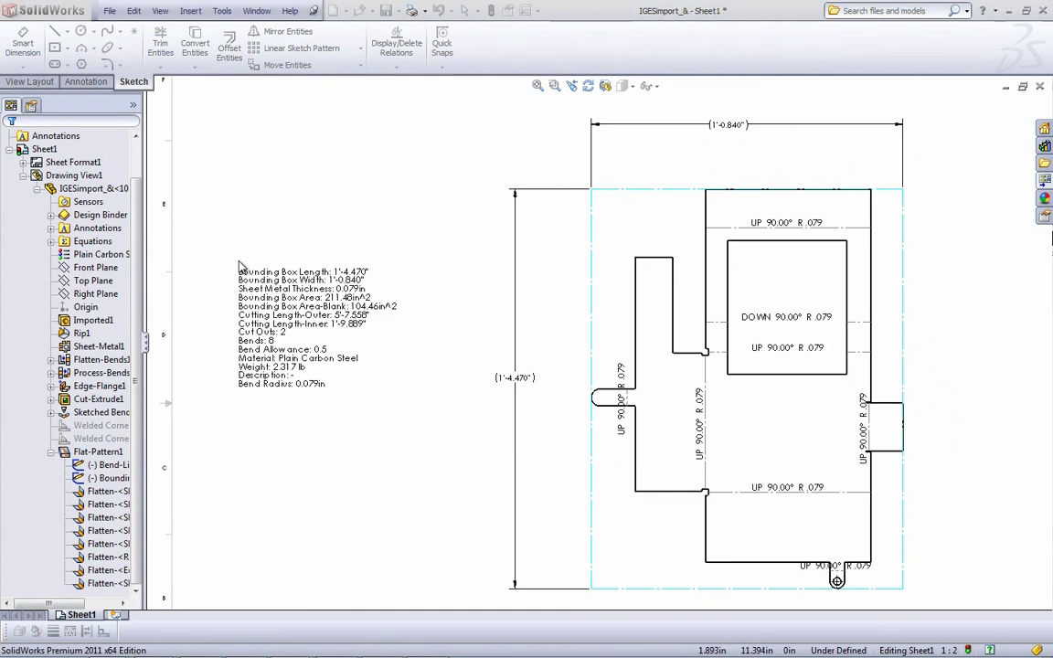
left_click(255, 258)
left_click(296, 416)
scroll(343, 343, "down", 3)
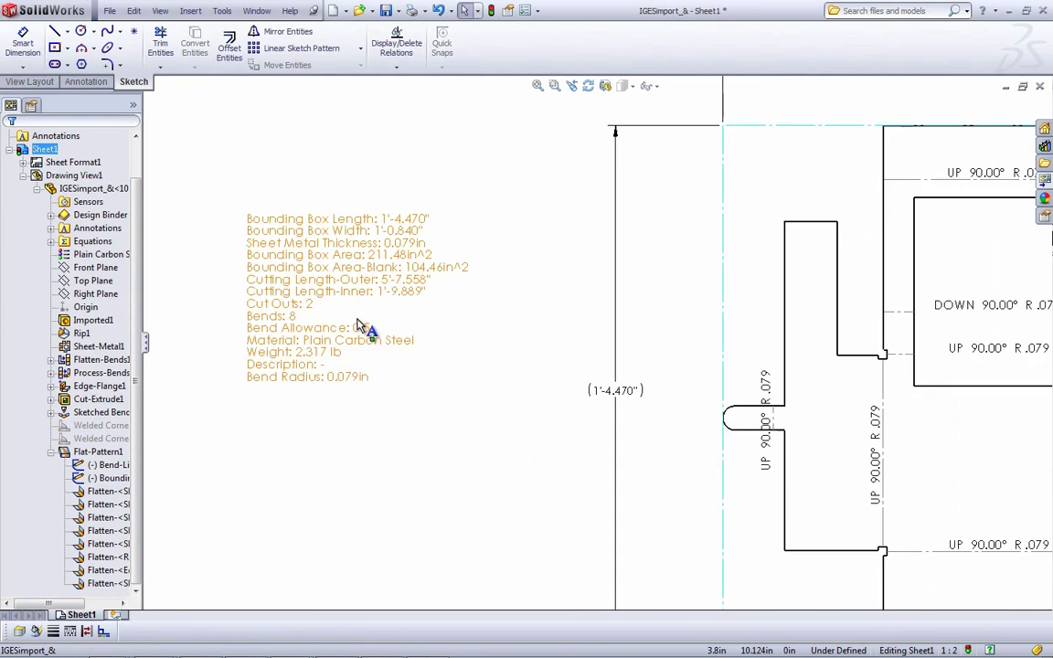
middle_click_drag(482, 482, 463, 501)
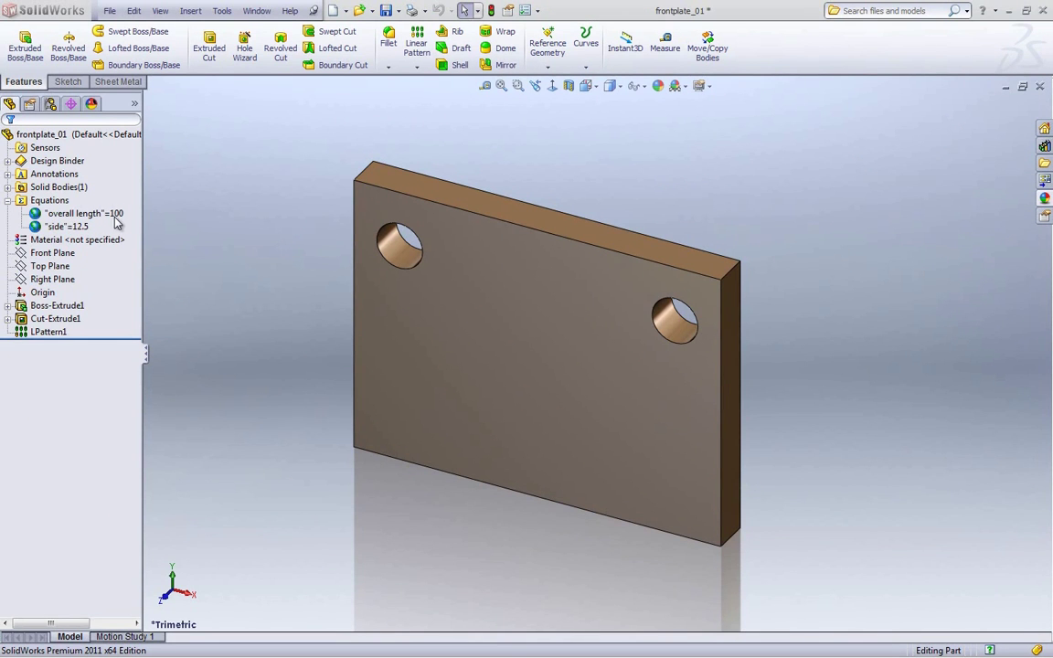
- Export all equations of the frontplate_01 part to a linked text file named equations in the Webinar 1 folder
right_click(54, 200)
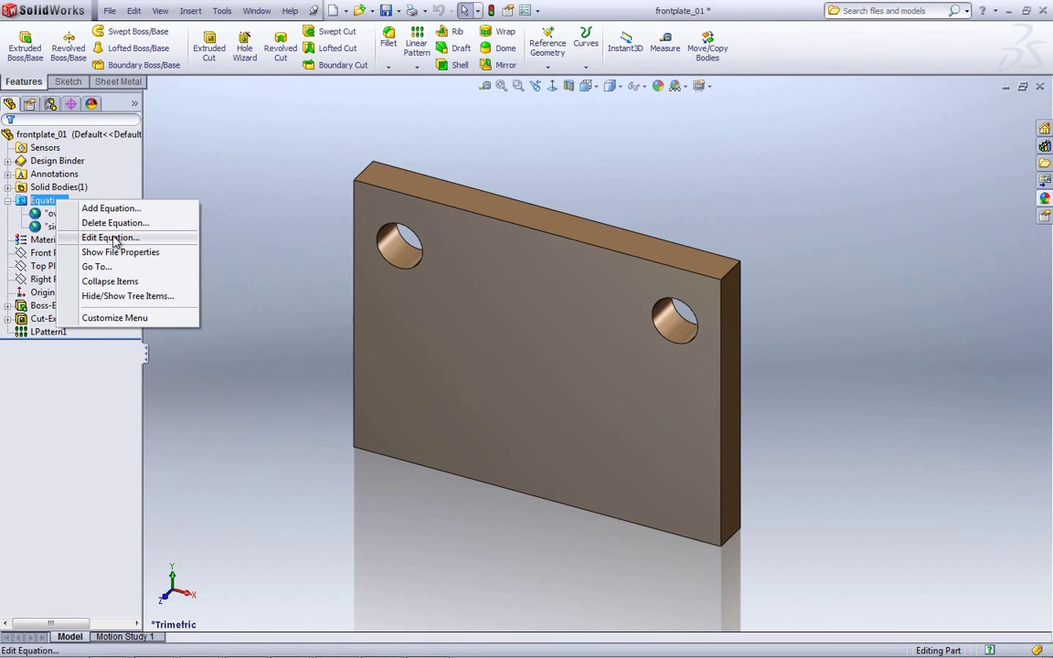
left_click(117, 238)
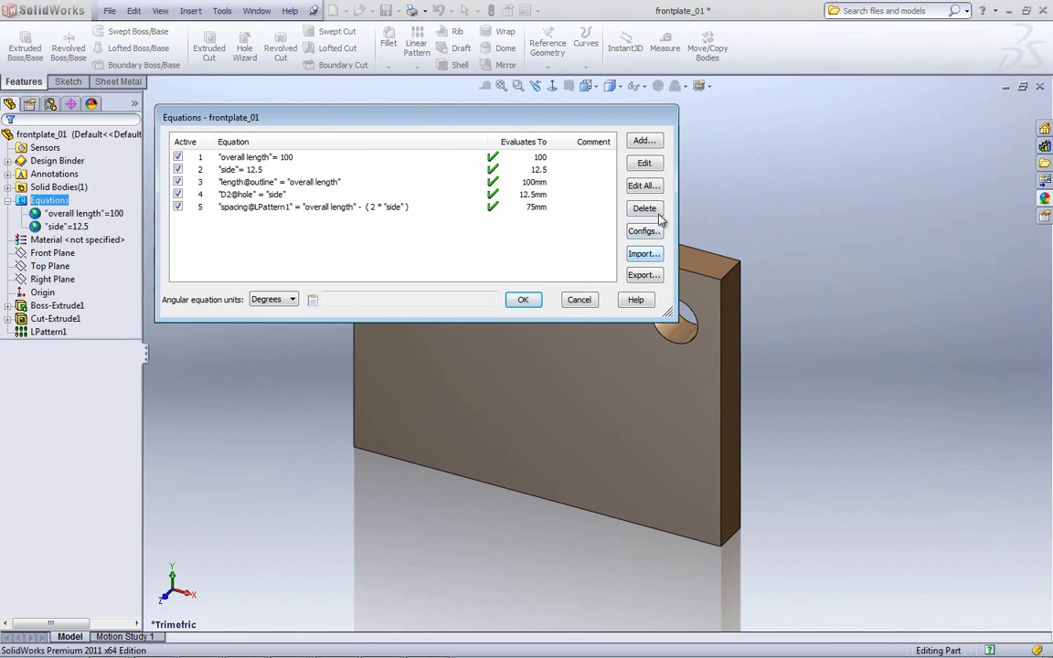
left_click(637, 276)
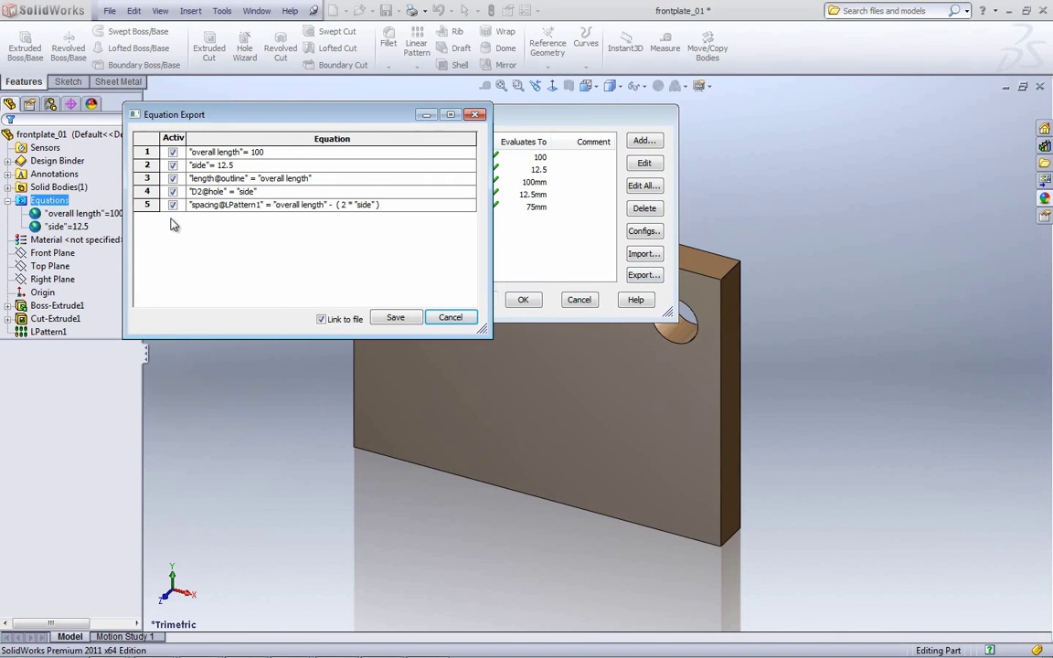
left_click(396, 317)
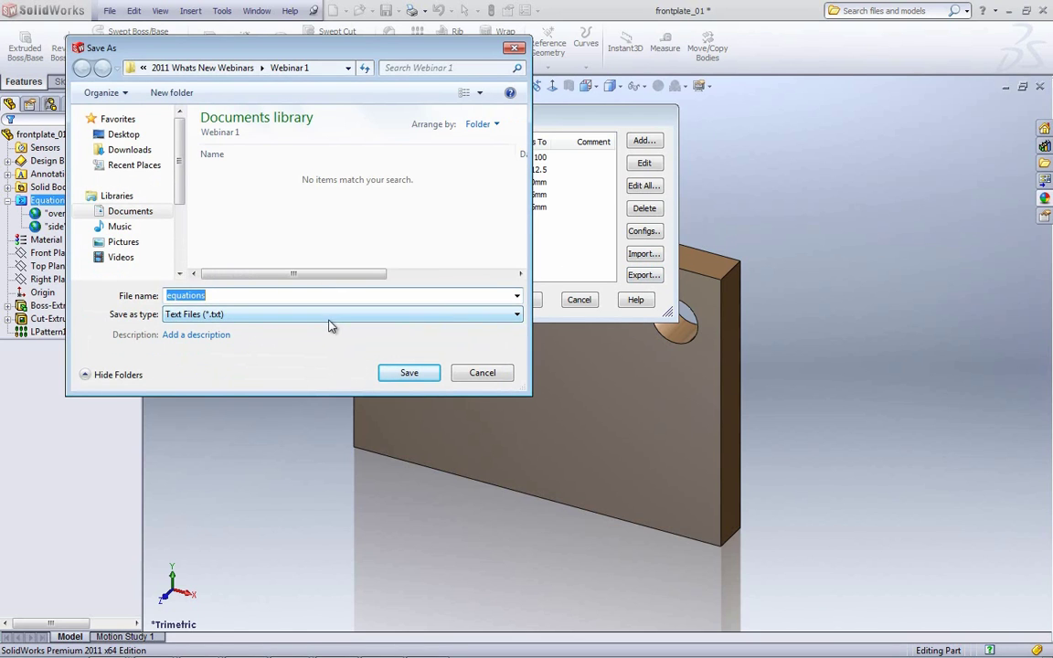
left_click(407, 373)
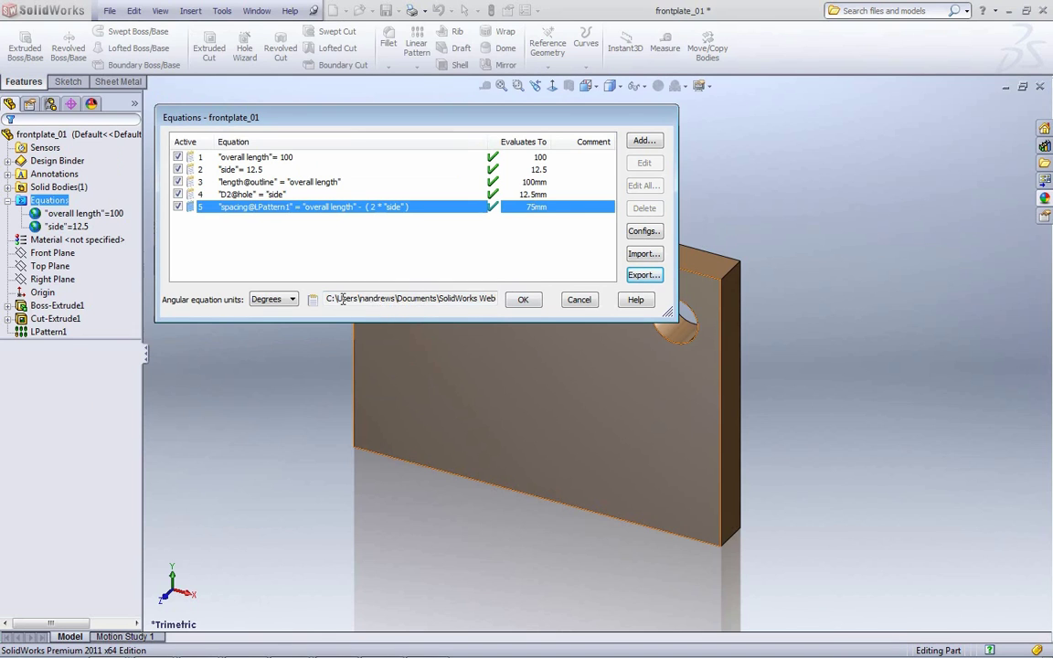
- Check the full path of the linked equations.txt file and accept the frontplate_01 equations
left_click_drag(335, 299, 402, 305)
left_click_drag(472, 310, 498, 311)
left_click(470, 300)
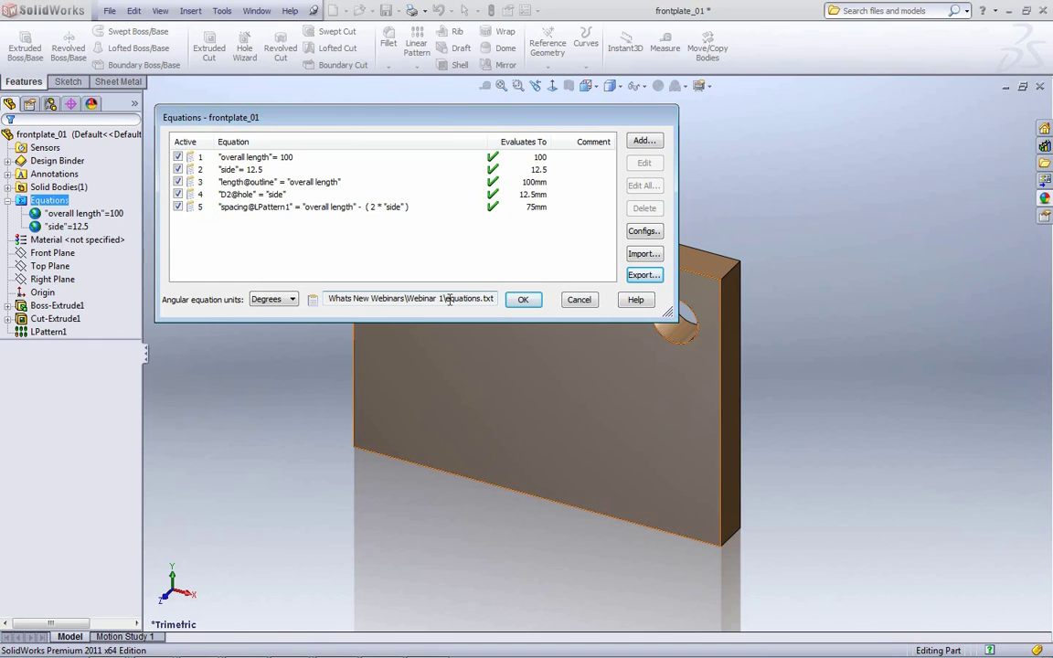
left_click_drag(446, 299, 498, 299)
left_click(468, 299)
left_click(523, 299)
- Switch to the backplate_01 part and open its equations for editing
left_click(257, 10)
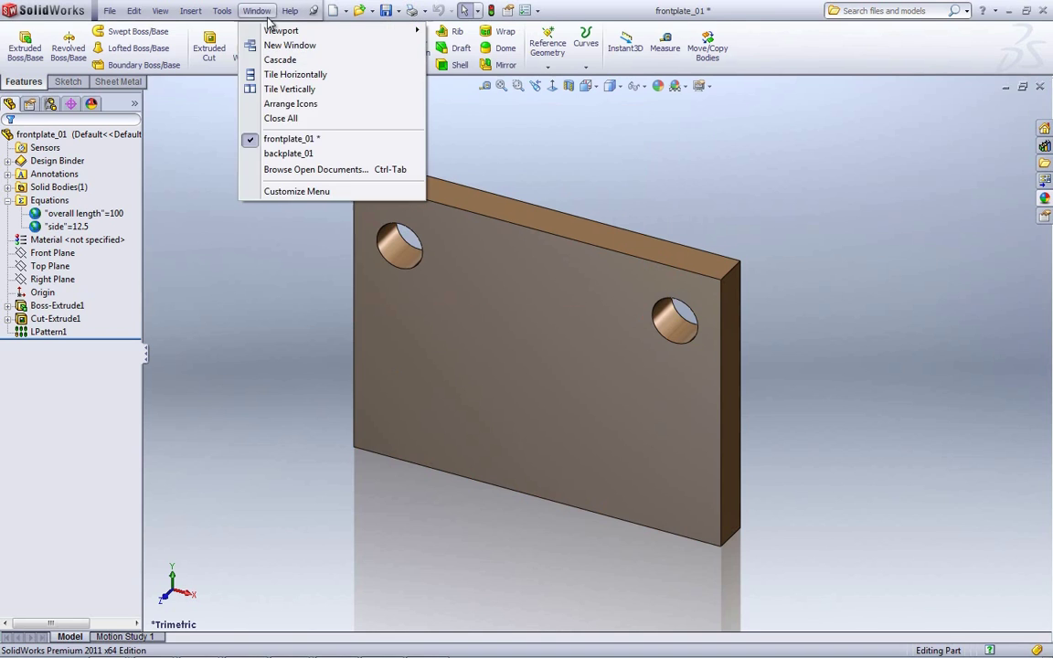
left_click(270, 152)
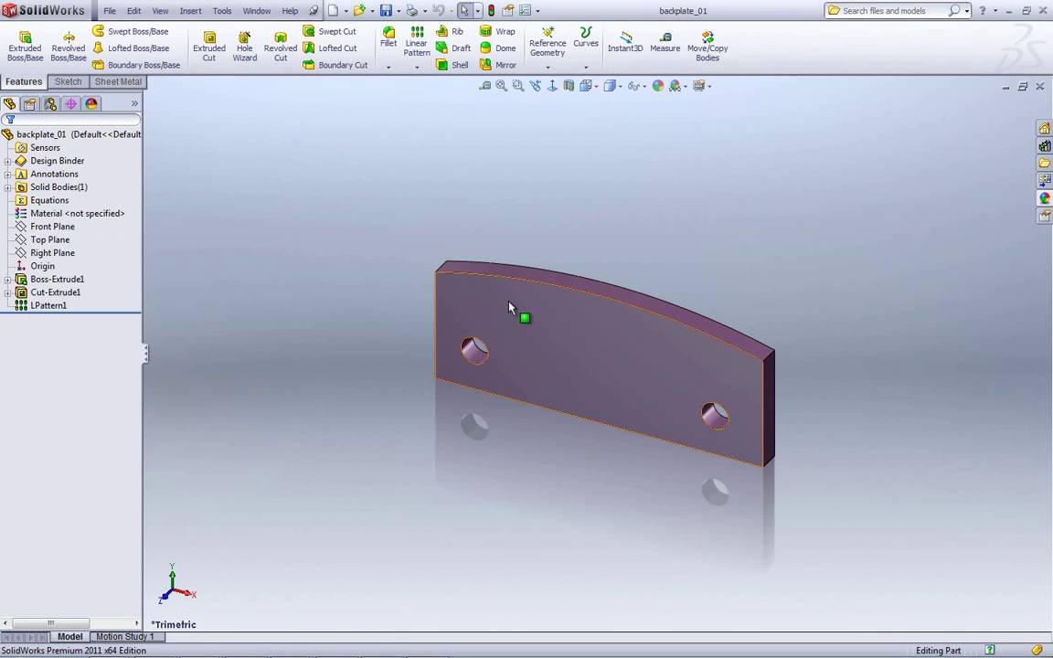
right_click(59, 198)
left_click(119, 236)
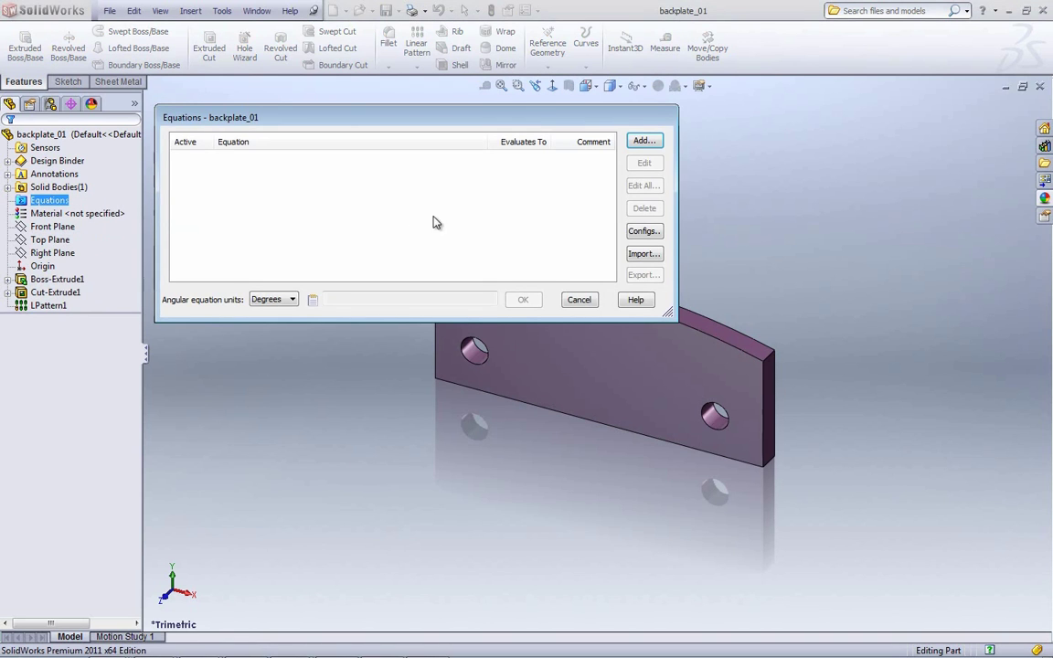
- Import the equations text file from the Webinar 1 folder into backplate_01, keeping it linked, and accept the imported equations
left_click(644, 255)
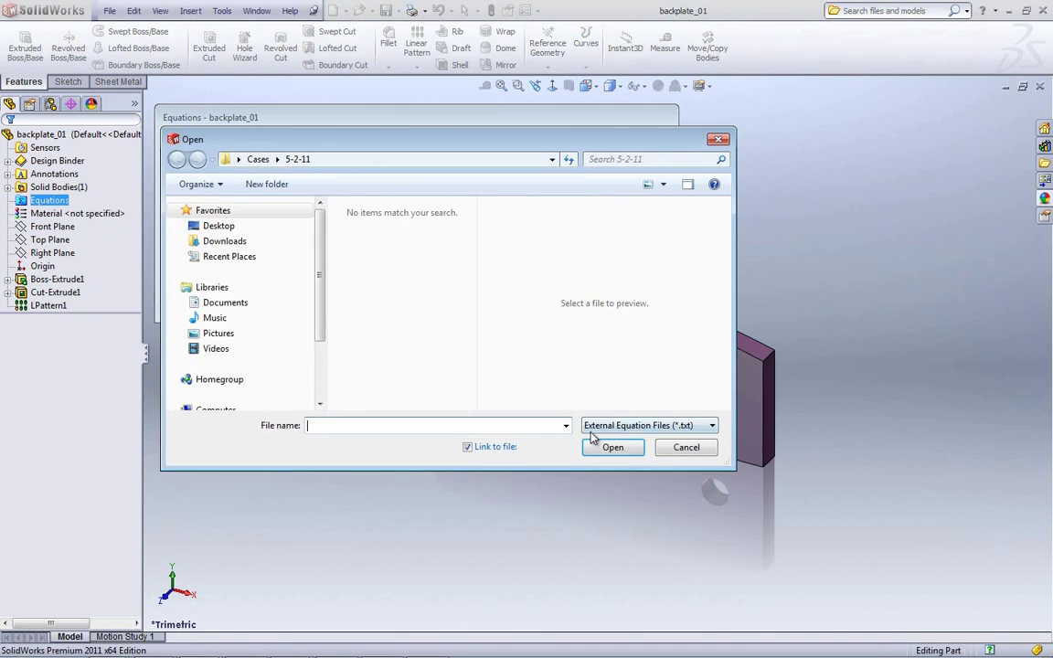
left_click(238, 303)
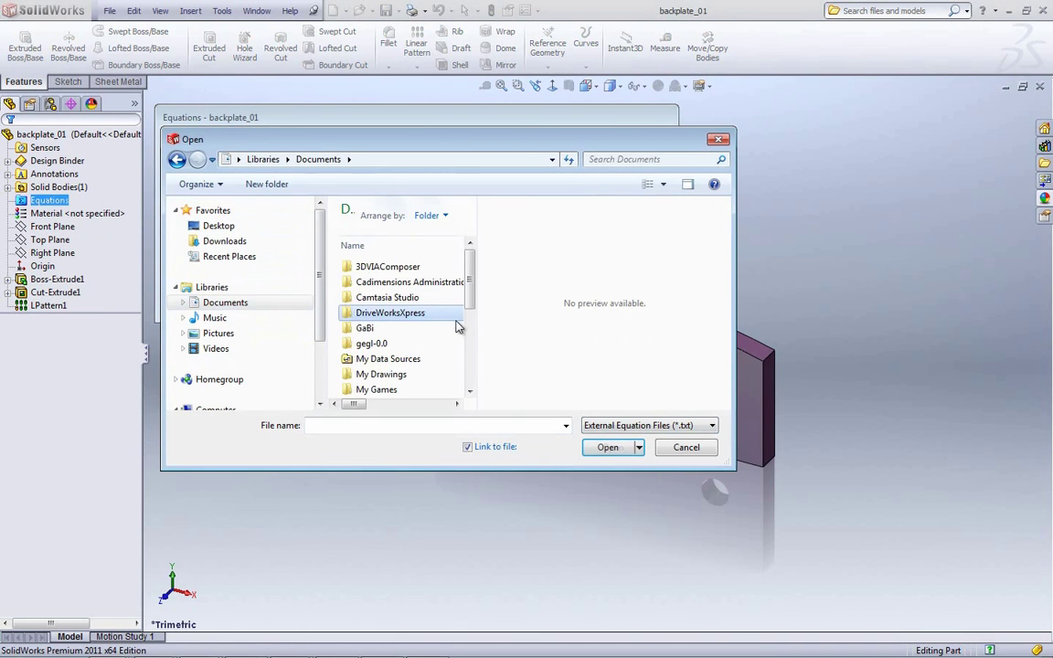
scroll(439, 329, "down", 5)
double_click(400, 329)
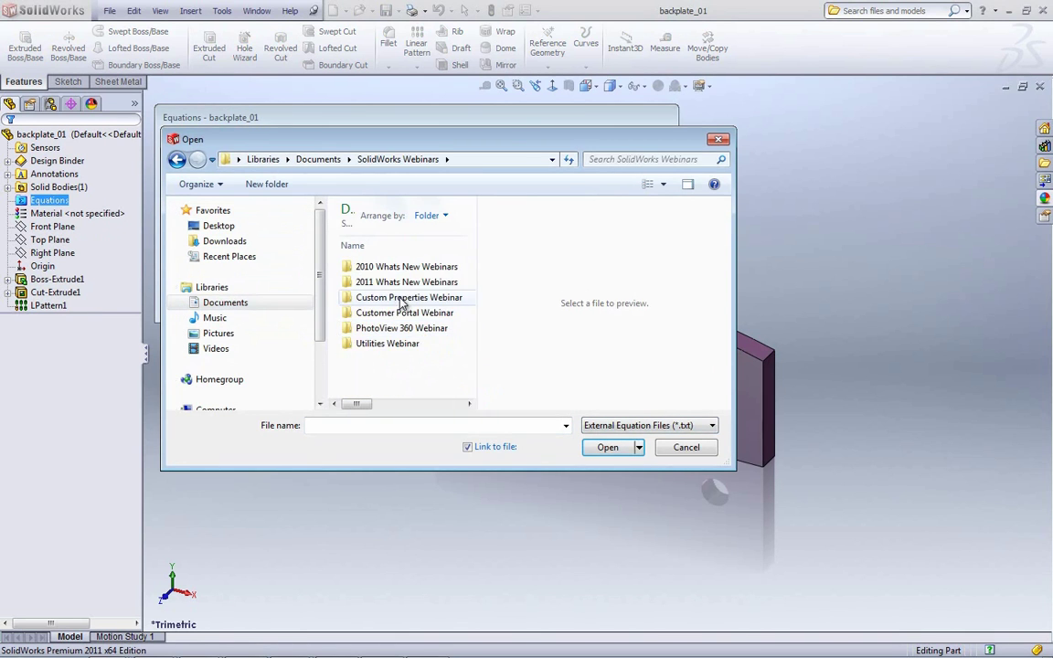
double_click(387, 279)
double_click(386, 268)
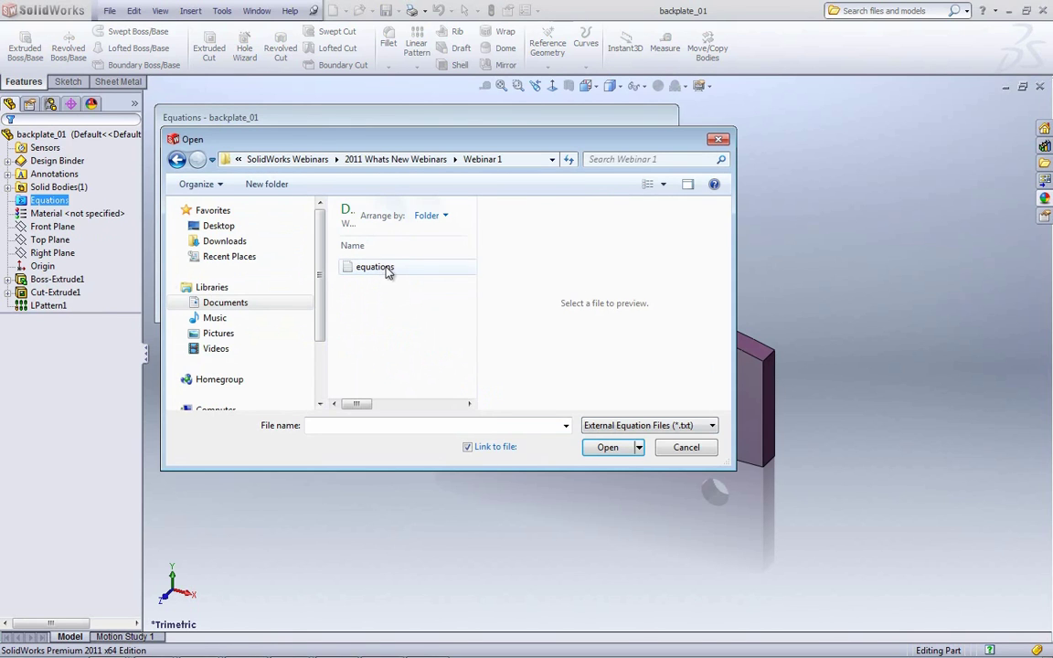
left_click(385, 267)
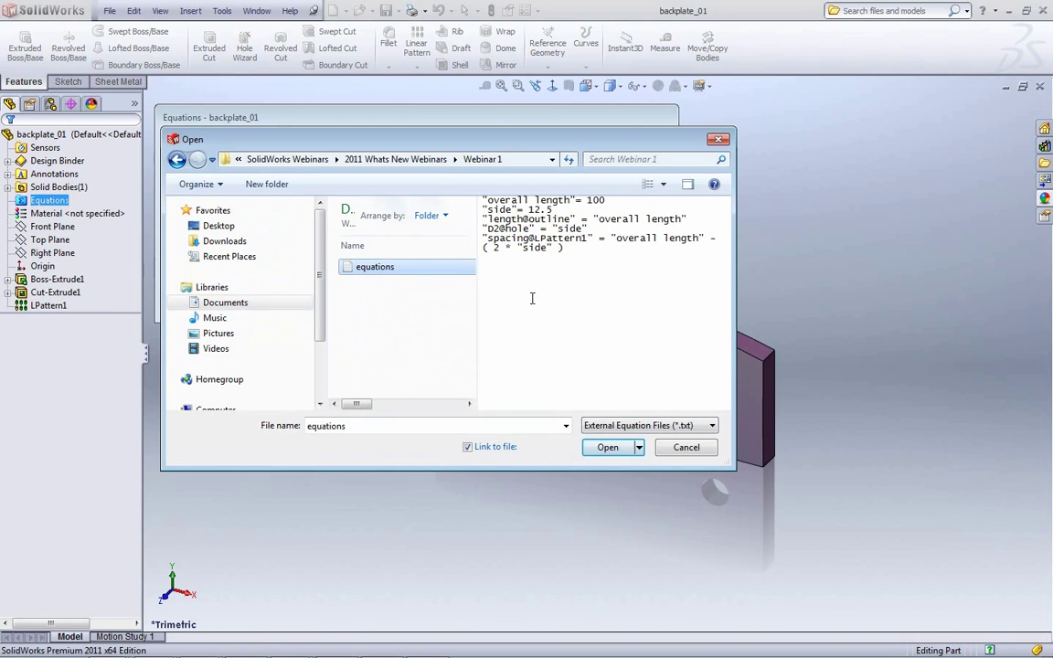
left_click(607, 447)
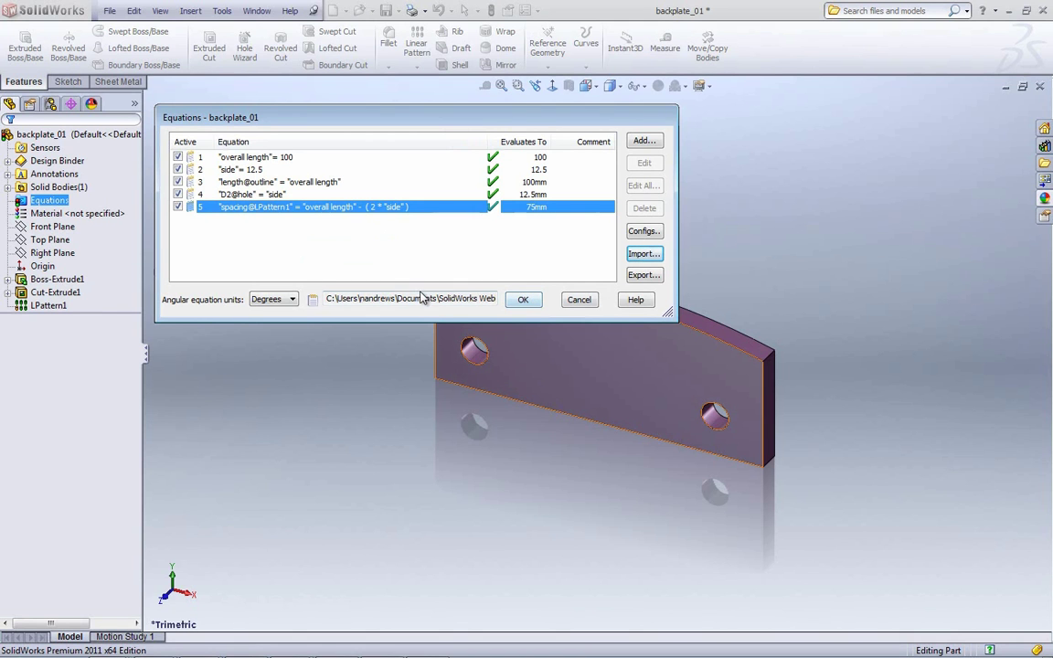
left_click(523, 305)
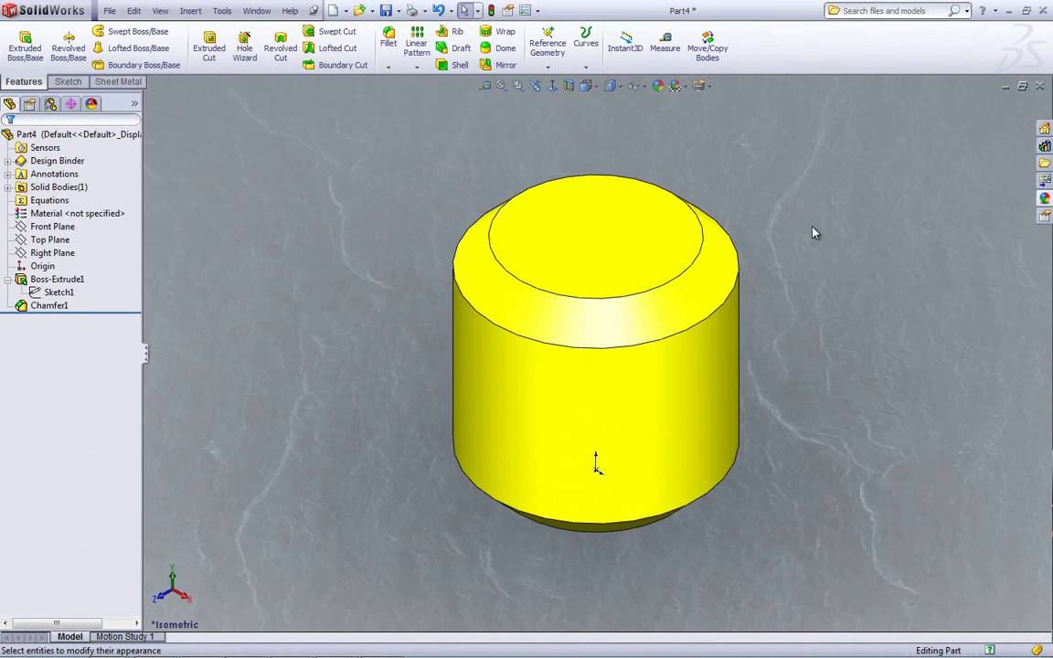
- Begin a new equation in the yellow cylinder part with the Chamfer1 feature on its left side, followed by an equals sign
right_click(41, 203)
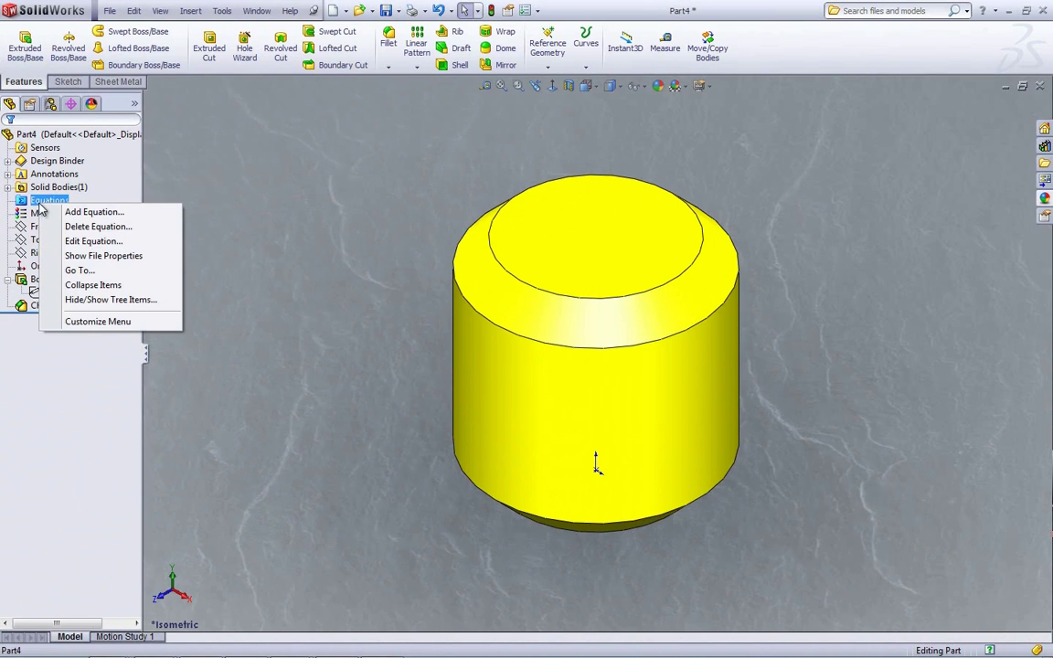
left_click(93, 212)
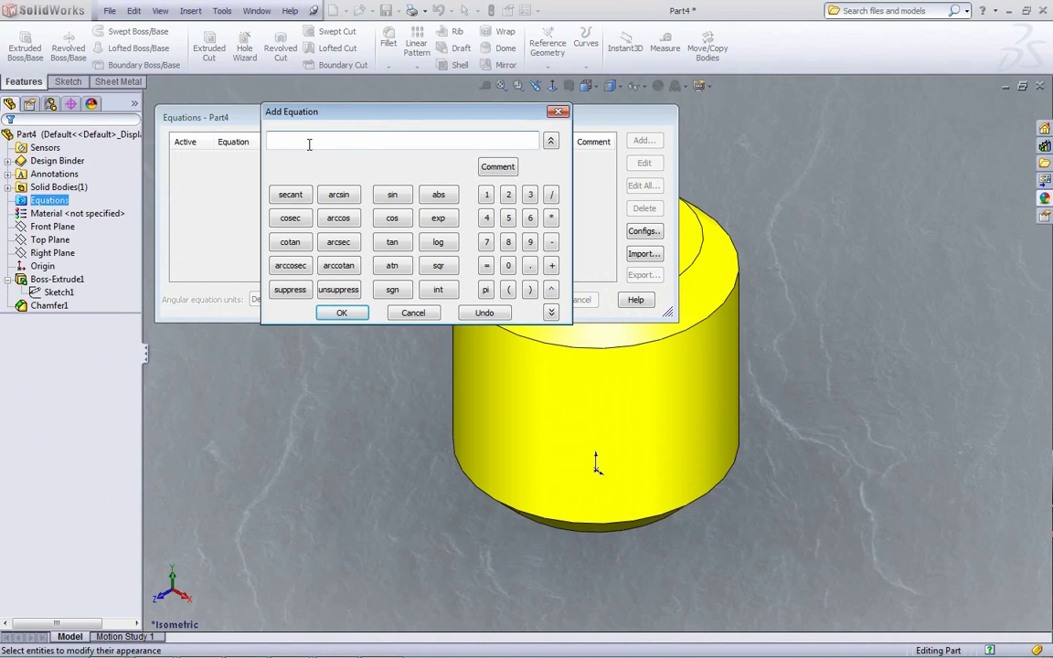
left_click_drag(297, 115, 212, 106)
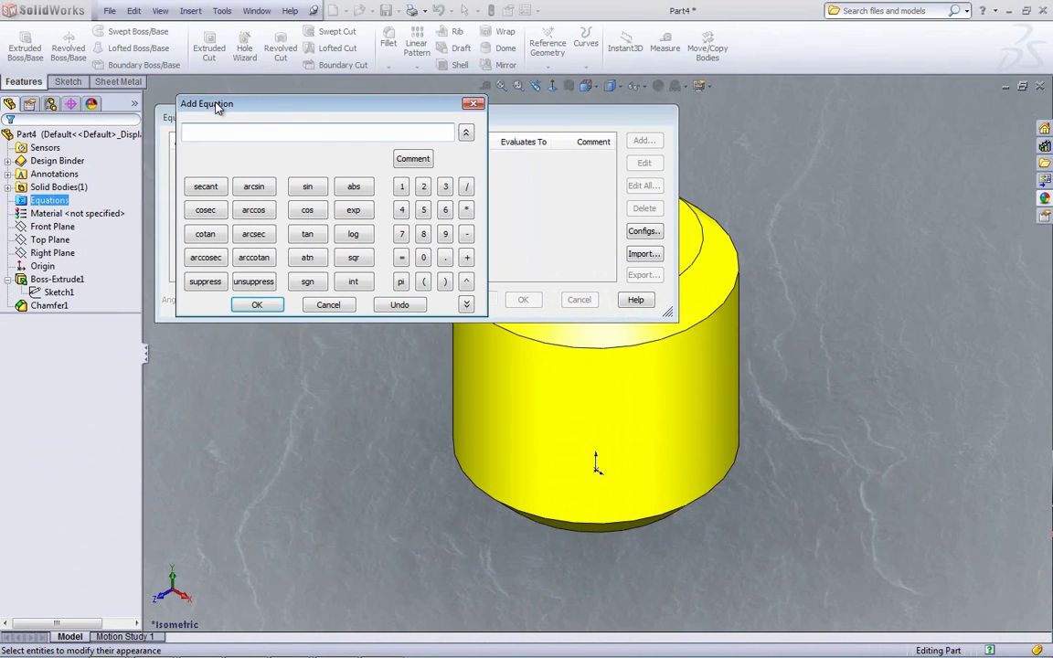
left_click(24, 309)
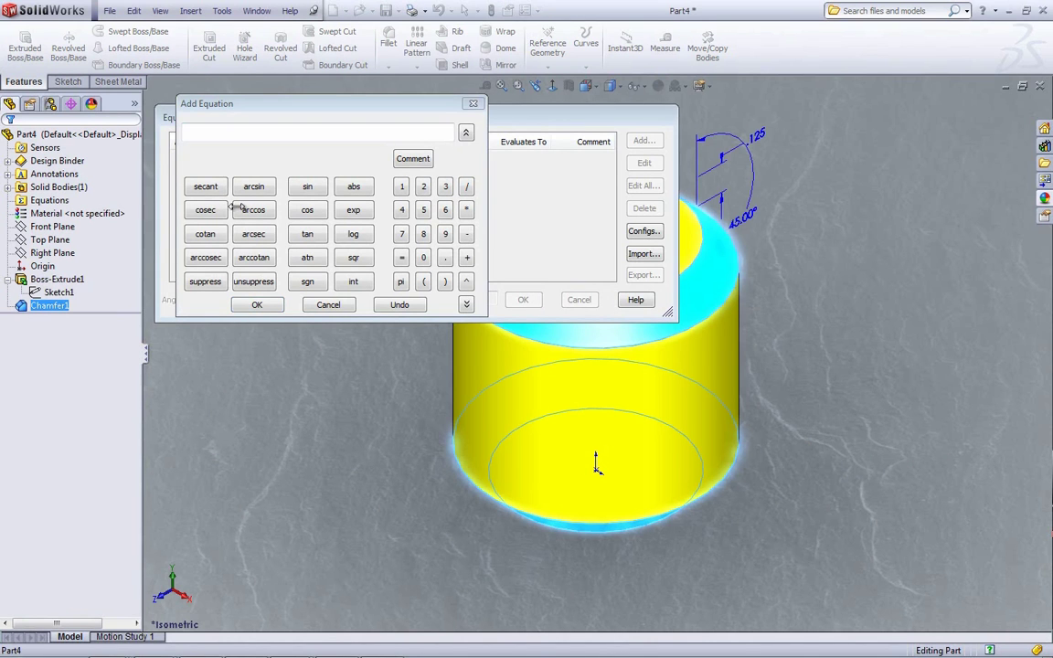
left_click(253, 138)
left_click(26, 304)
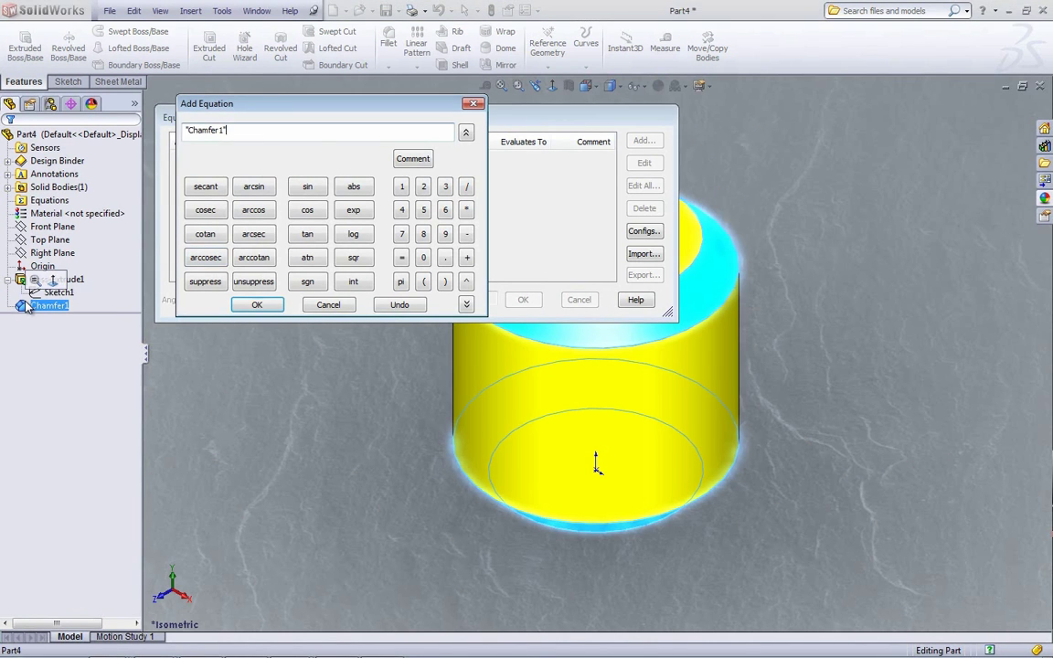
left_click(401, 257)
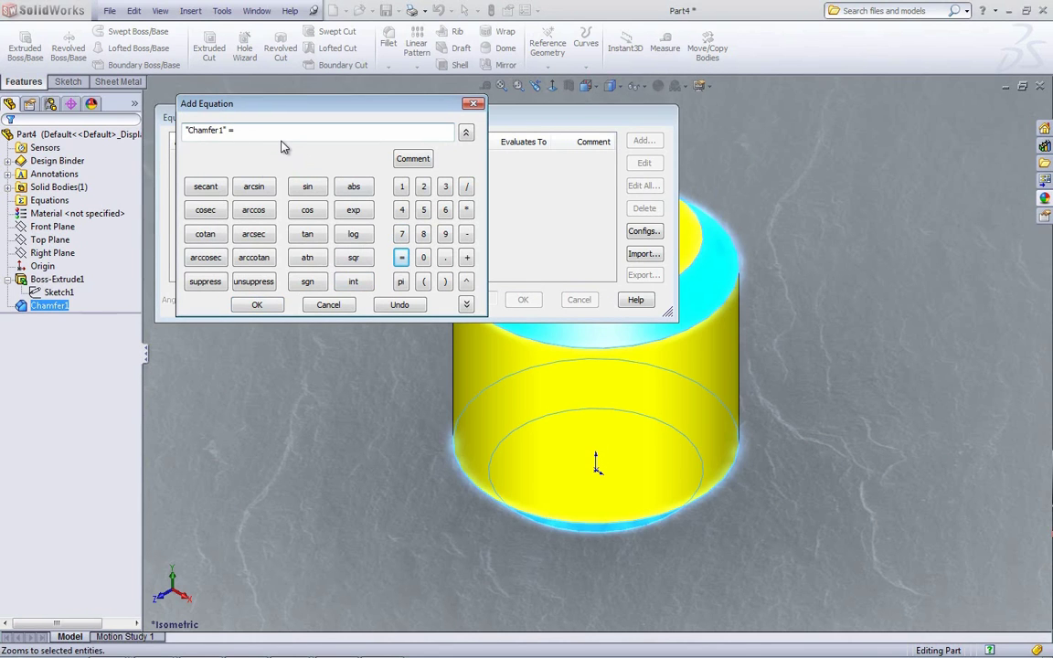
- Add an IIF condition to the equation that tests whether the cylinder's height dimension D1@Boss-Extrude1 is less than .5
type("IIF(")
left_click(656, 421)
left_click(766, 443)
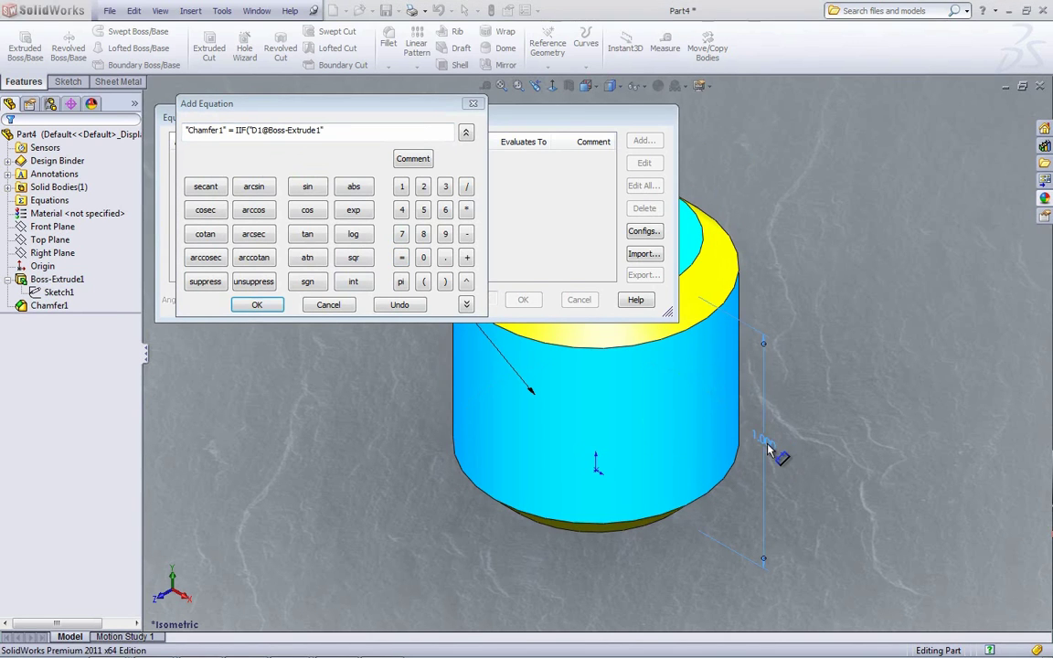
left_click(352, 137)
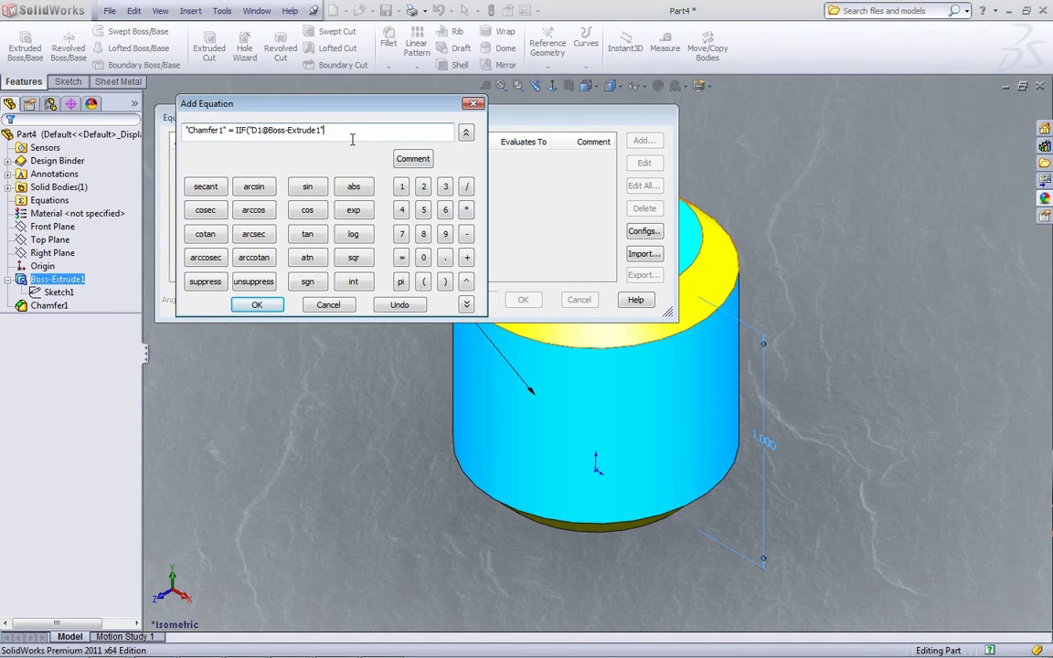
type("<.5,")
- Complete the IIF statement with "suppressed" as the true result and "unsuppressed" as the false result, and accept the equation
left_click(208, 285)
type(", \"suppressed\" ,")
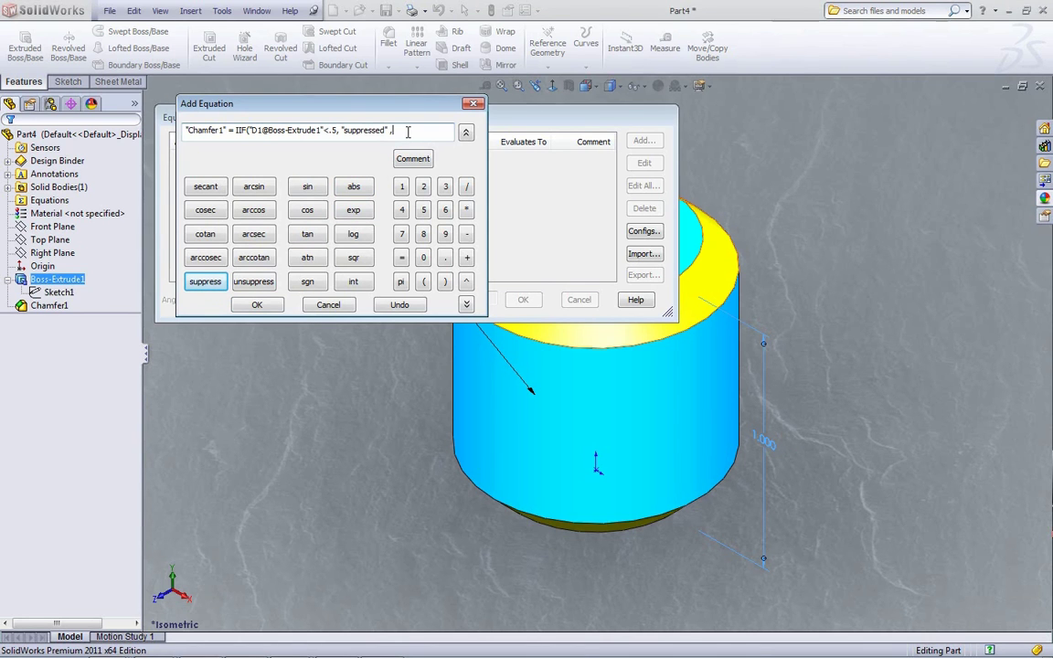
left_click(251, 286)
type(")")
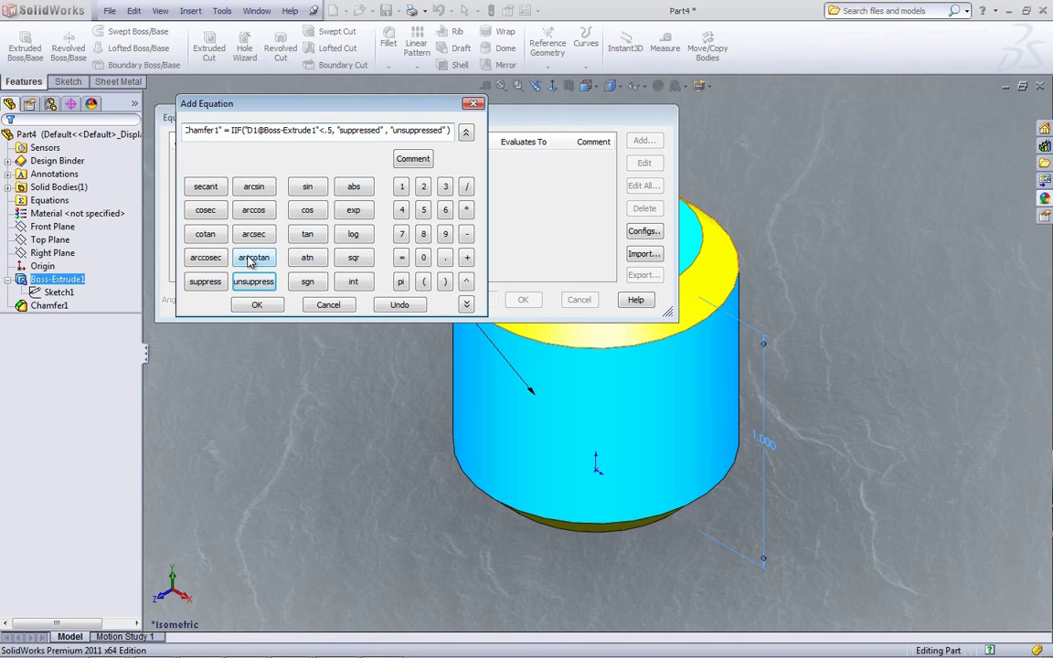
left_click(257, 305)
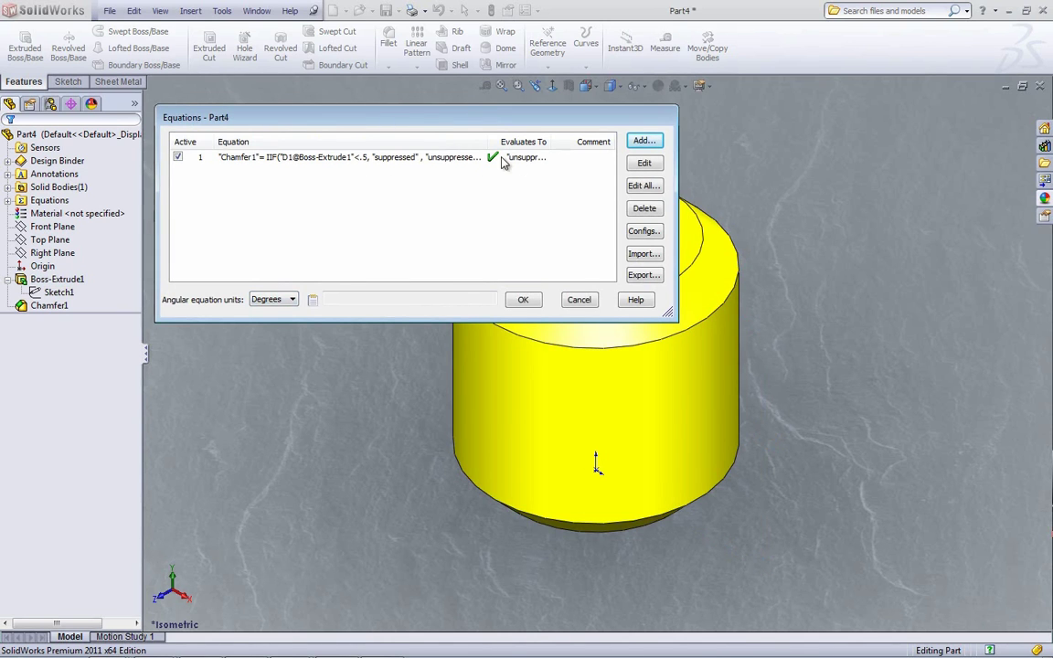
left_click(524, 301)
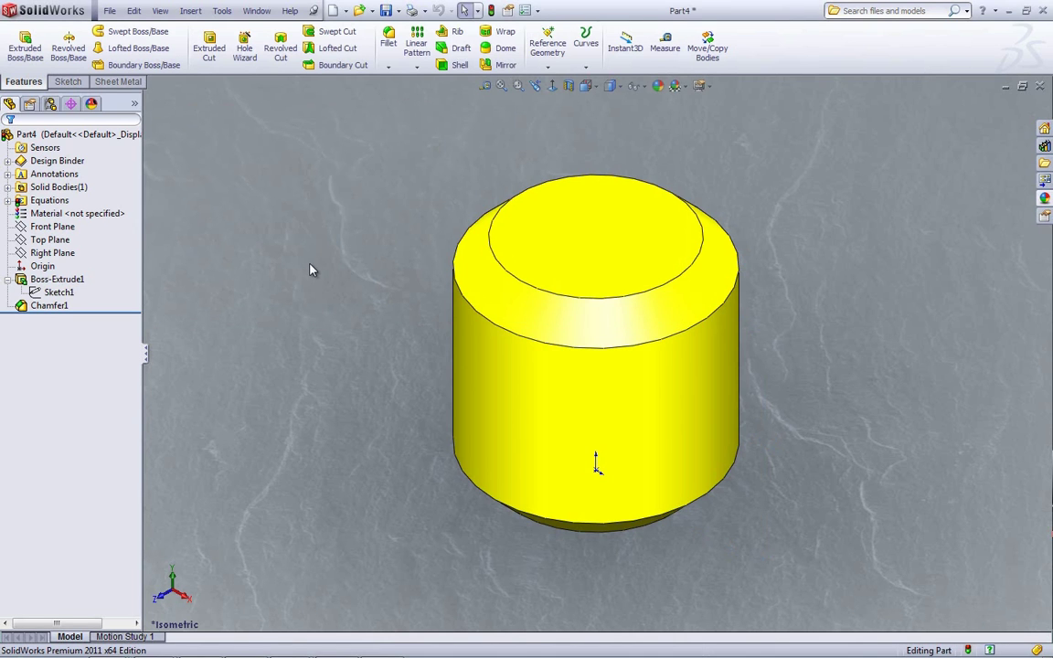
- Set the cylinder's extrusion height to .375 in and rebuild the part to test the chamfer equation
double_click(491, 377)
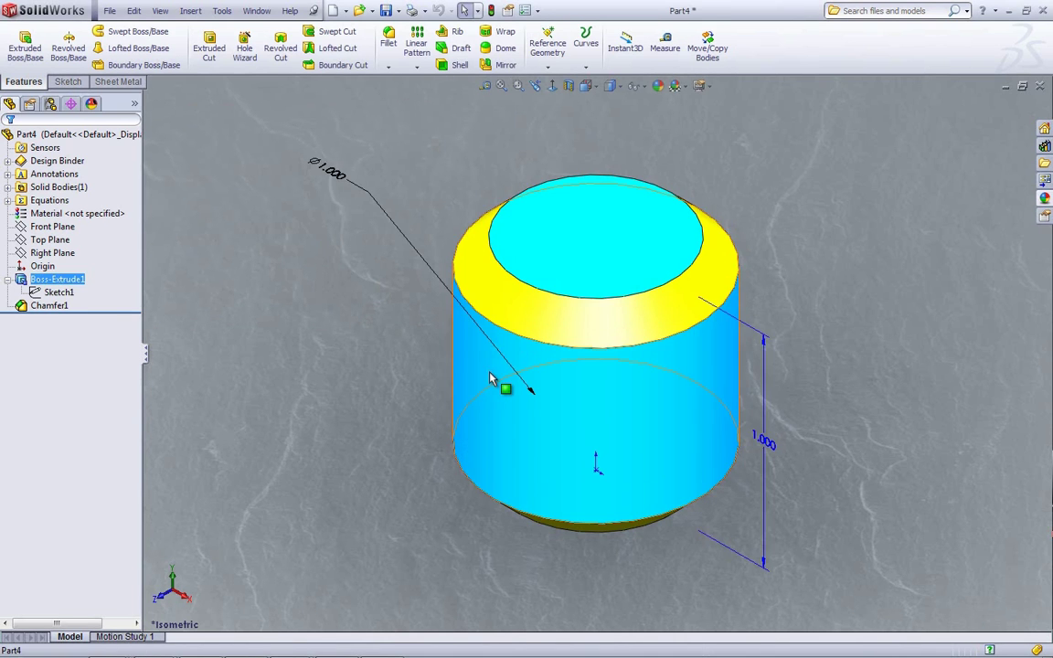
double_click(766, 443)
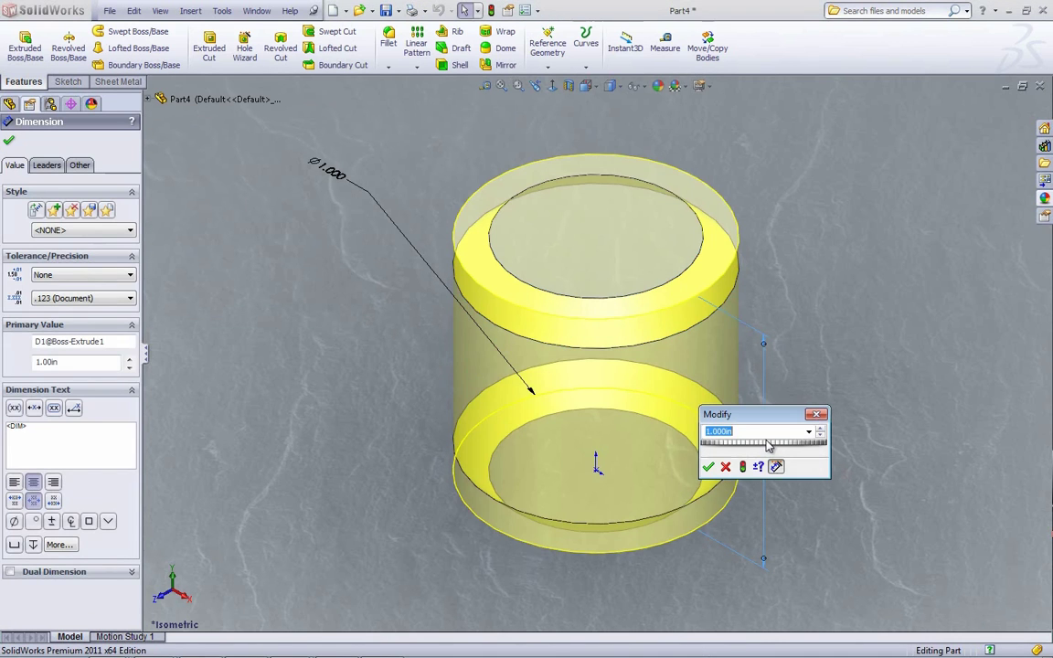
type(".375")
left_click(742, 467)
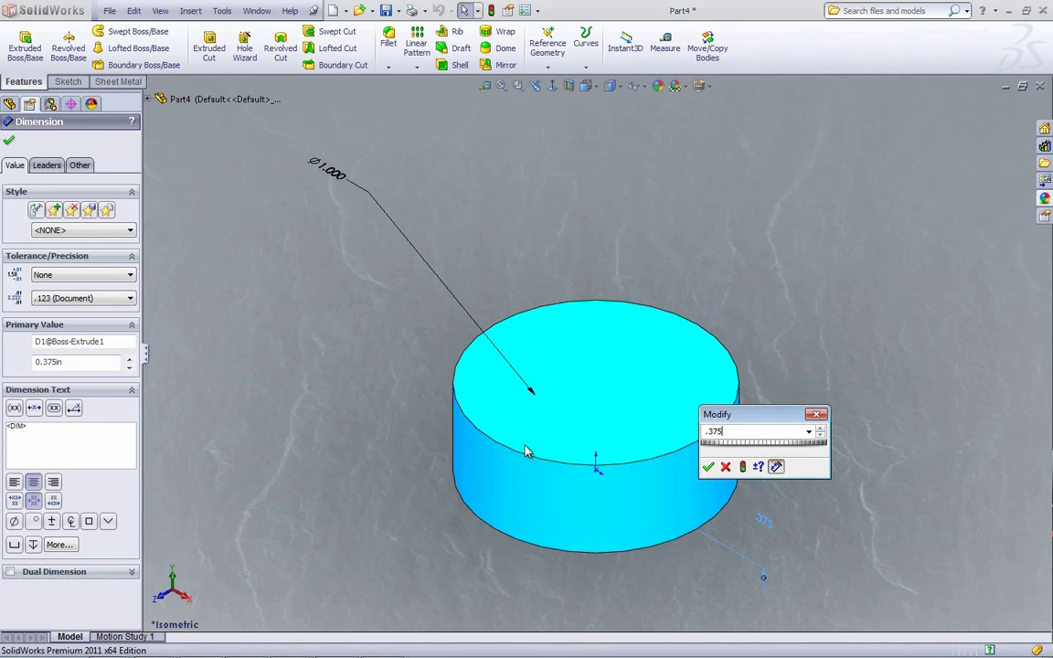
- Set the extrusion height to .501 in and rebuild the part to test the equation above the limit
left_click_drag(724, 432, 703, 433)
type(".501")
left_click(742, 467)
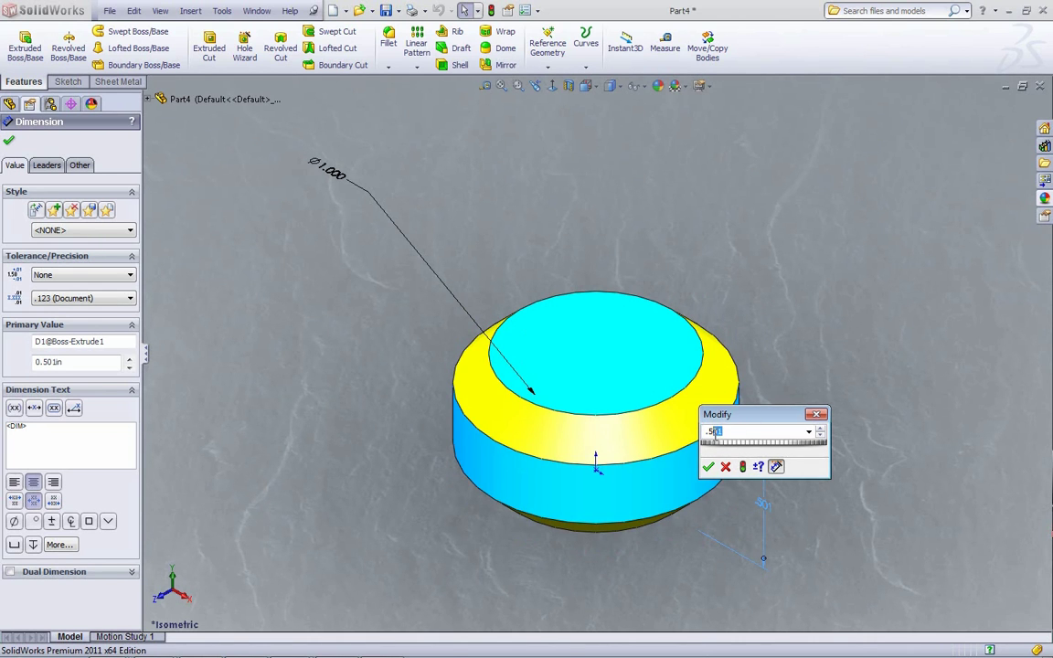
- Set the cylinder's extrusion height to 0.75 in and finish editing the dimension
key("BackSpace")
key("Return")
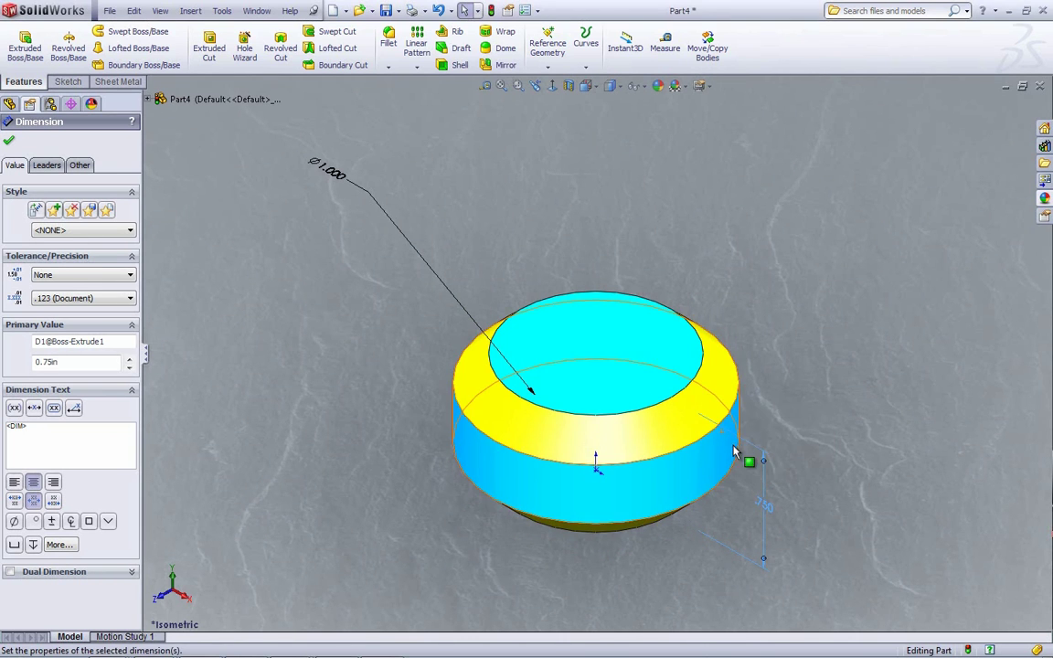
key("Escape")
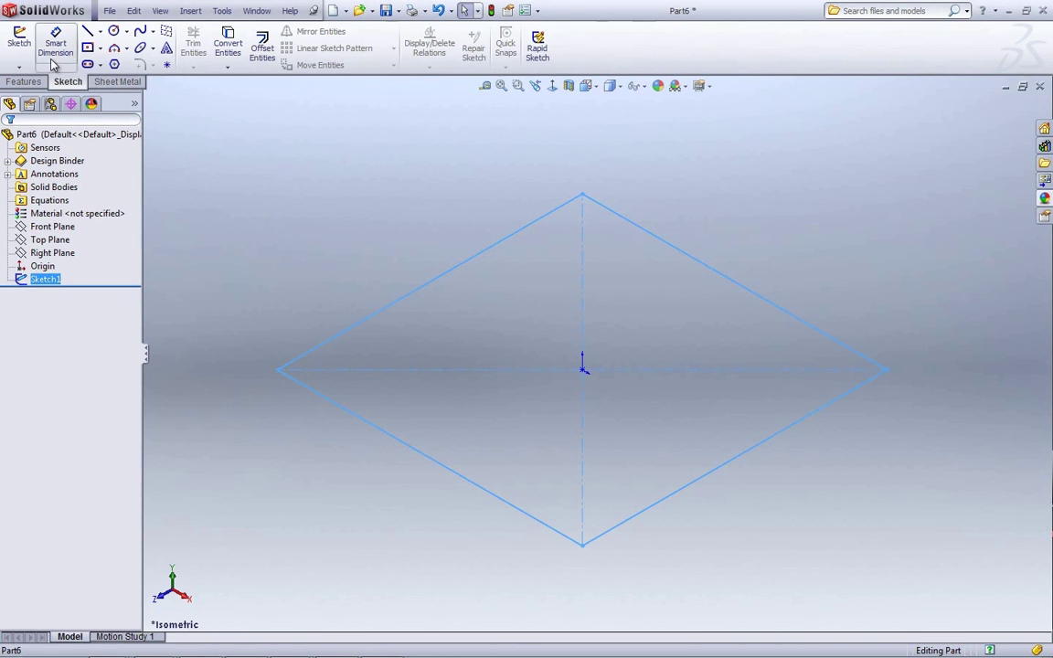
- Create a .125 in thick sheet metal base flange from the square sketch and show the part's equations in the feature tree
left_click(117, 81)
left_click(28, 47)
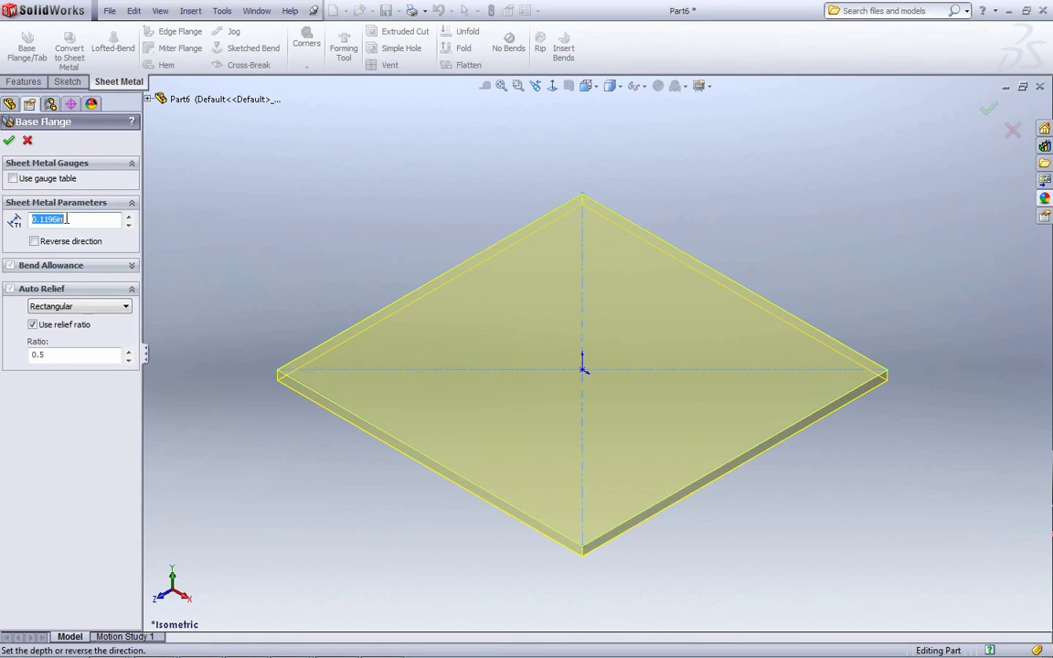
type(".125")
left_click(10, 140)
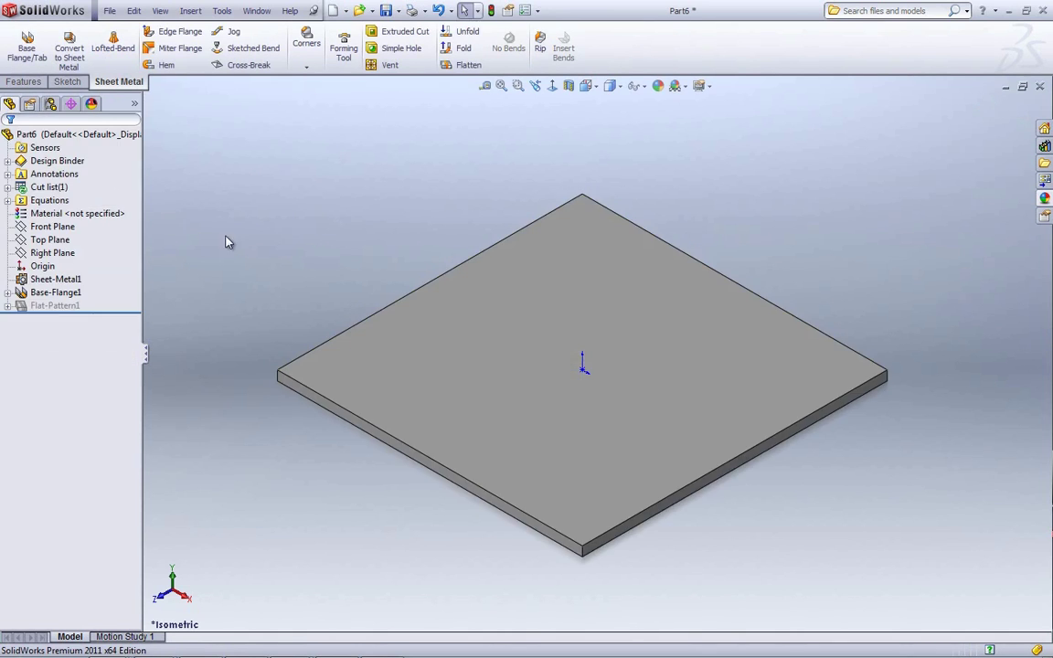
left_click(7, 200)
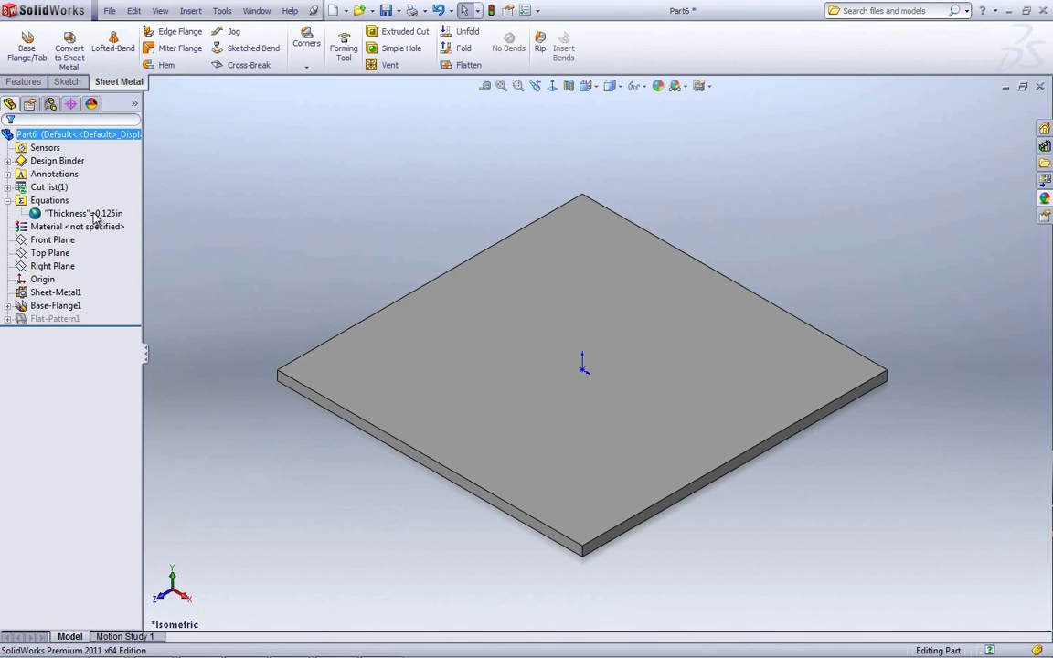
- Insert an auto-created design table into the sheet metal part with the Thickness@Sheet-Metal1 dimension as its parameter
left_click(190, 11)
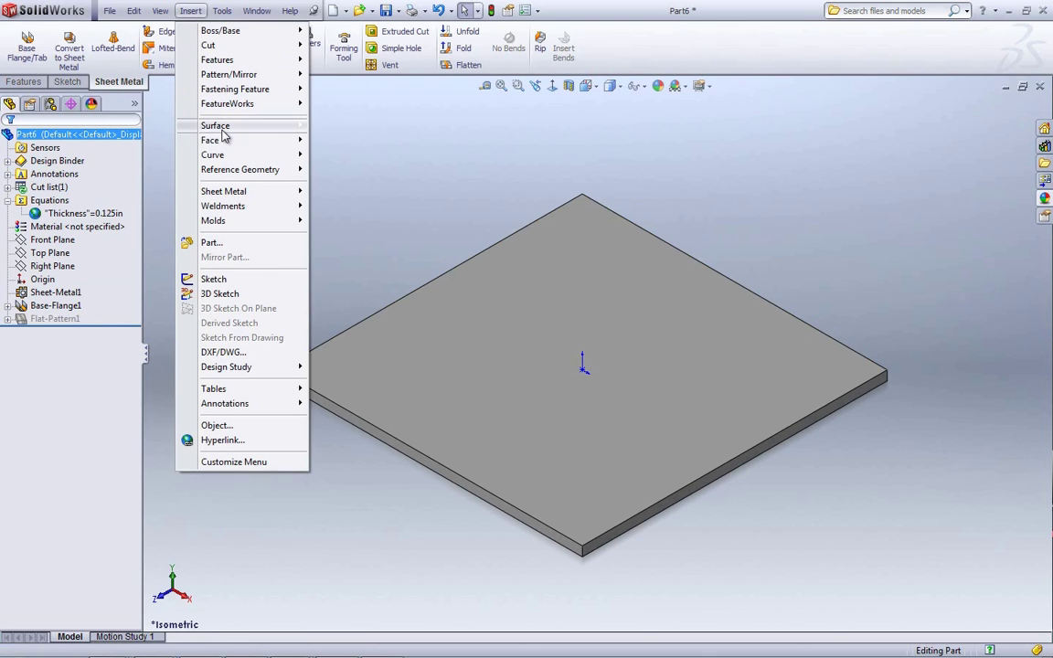
mouse_move(263, 393)
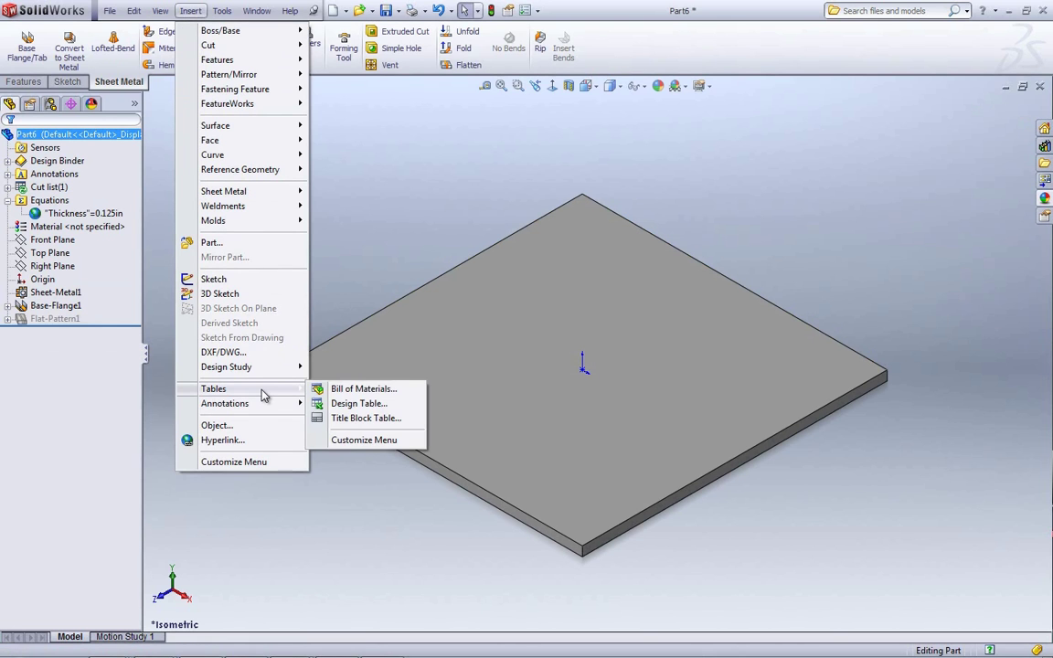
left_click(344, 403)
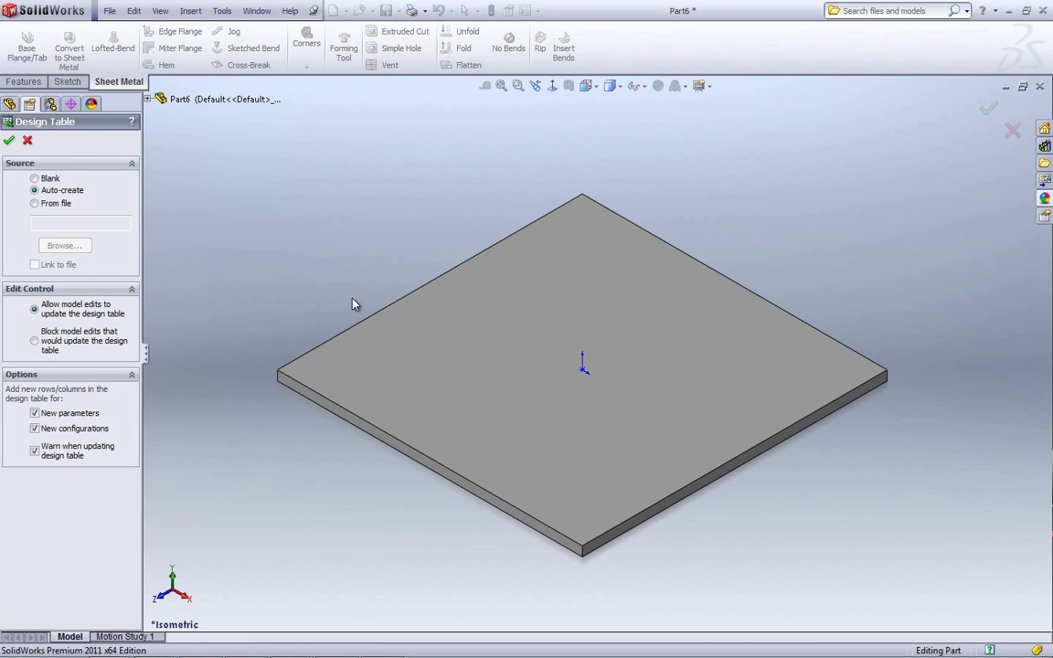
left_click(8, 140)
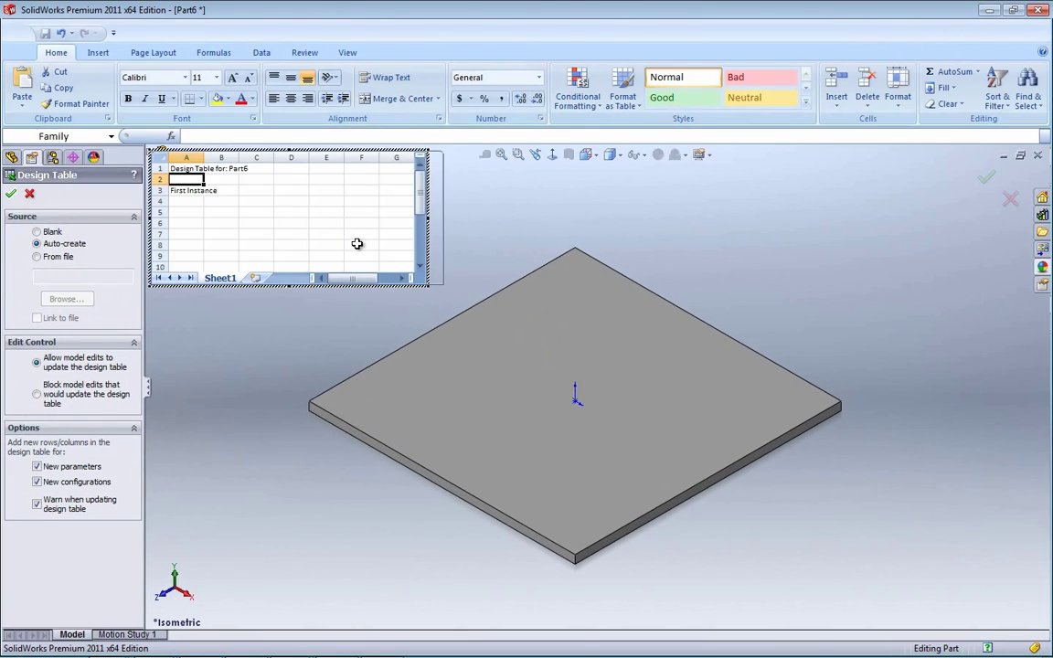
left_click(309, 212)
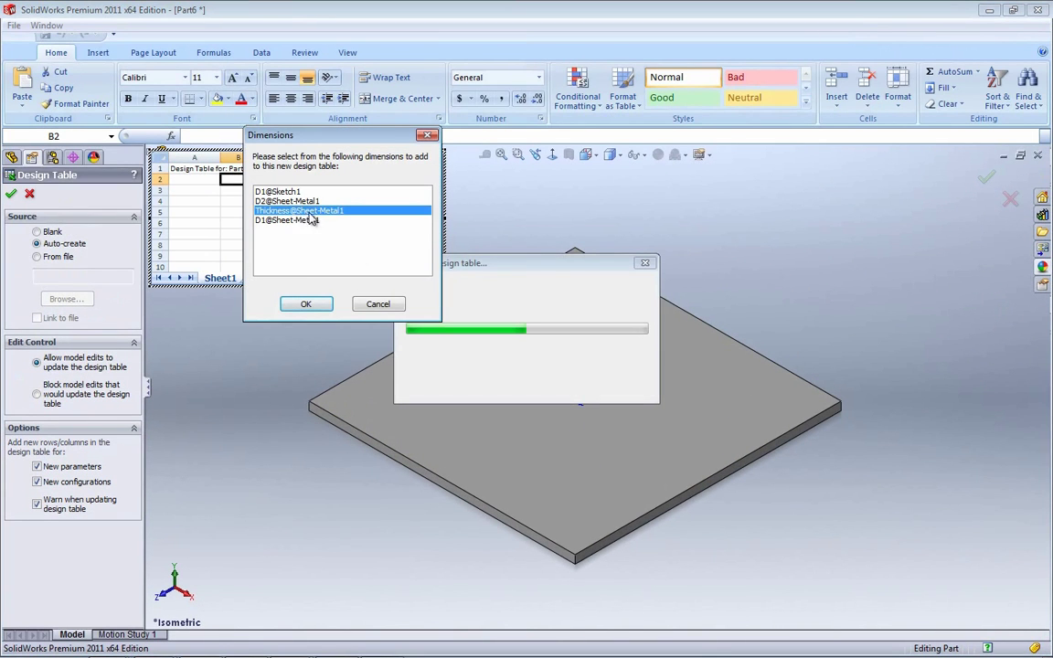
left_click(301, 306)
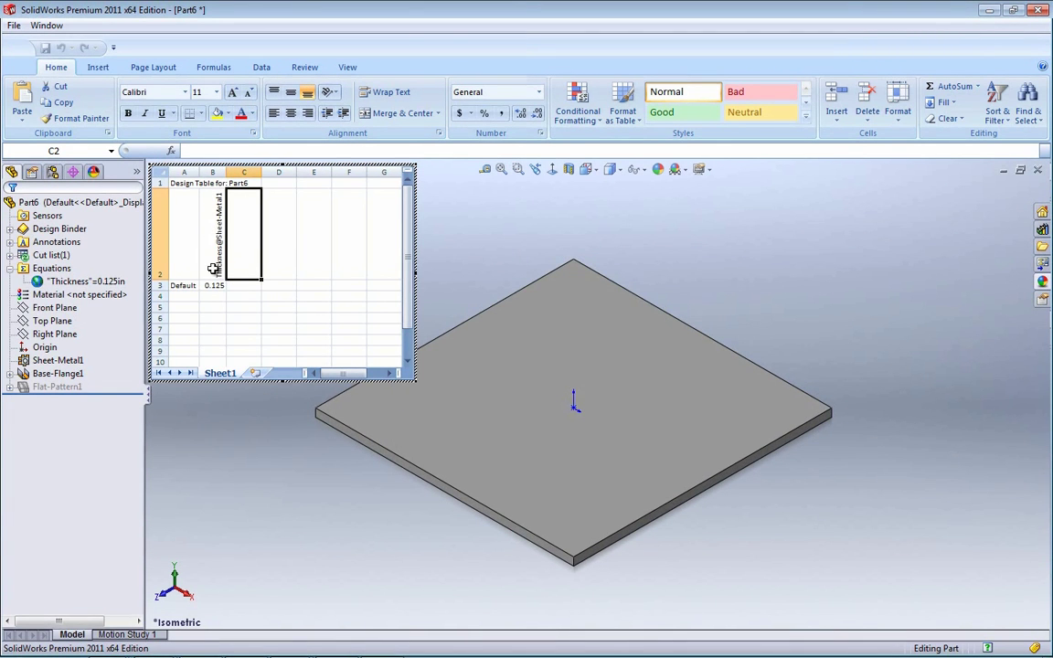
- Name three design table configurations .125, .25 and .1875, replacing the Default row name
left_click(183, 287)
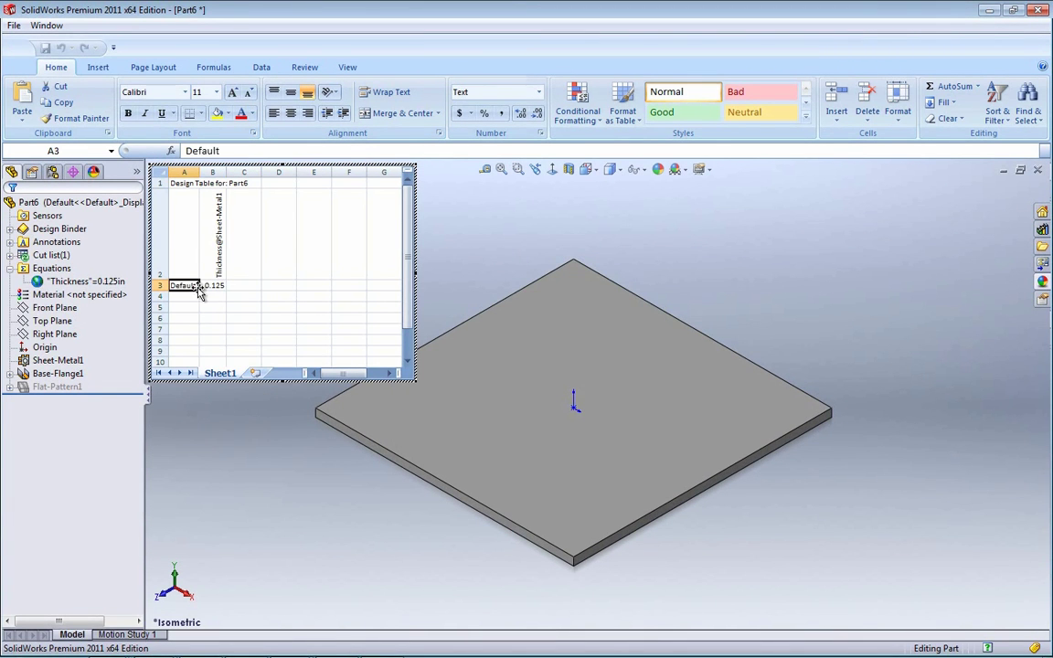
key("BackSpace")
type(".125")
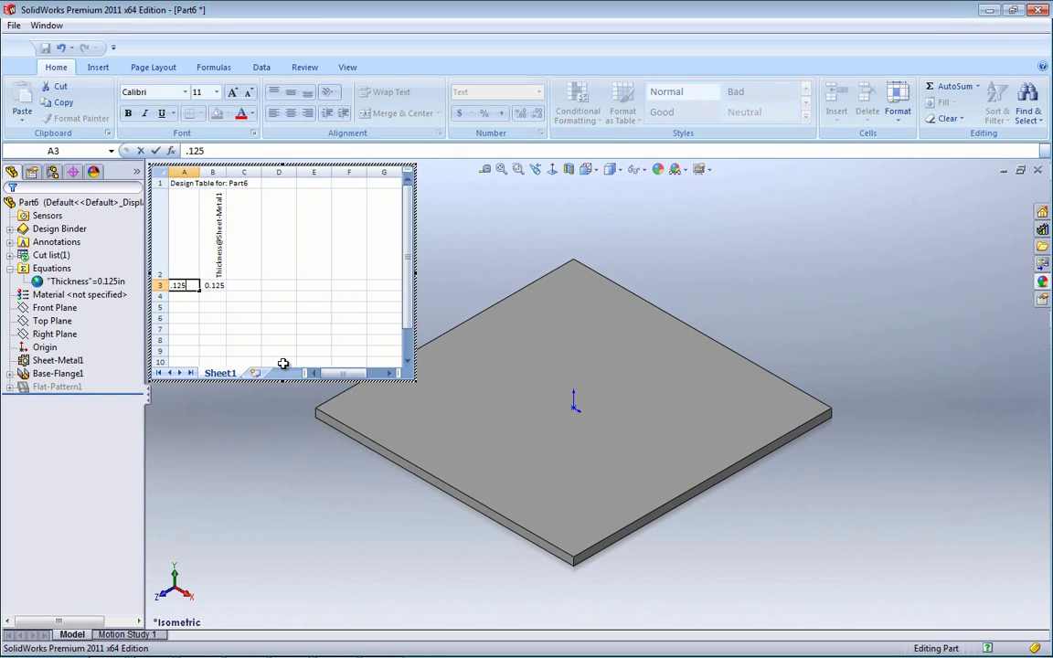
key("Return")
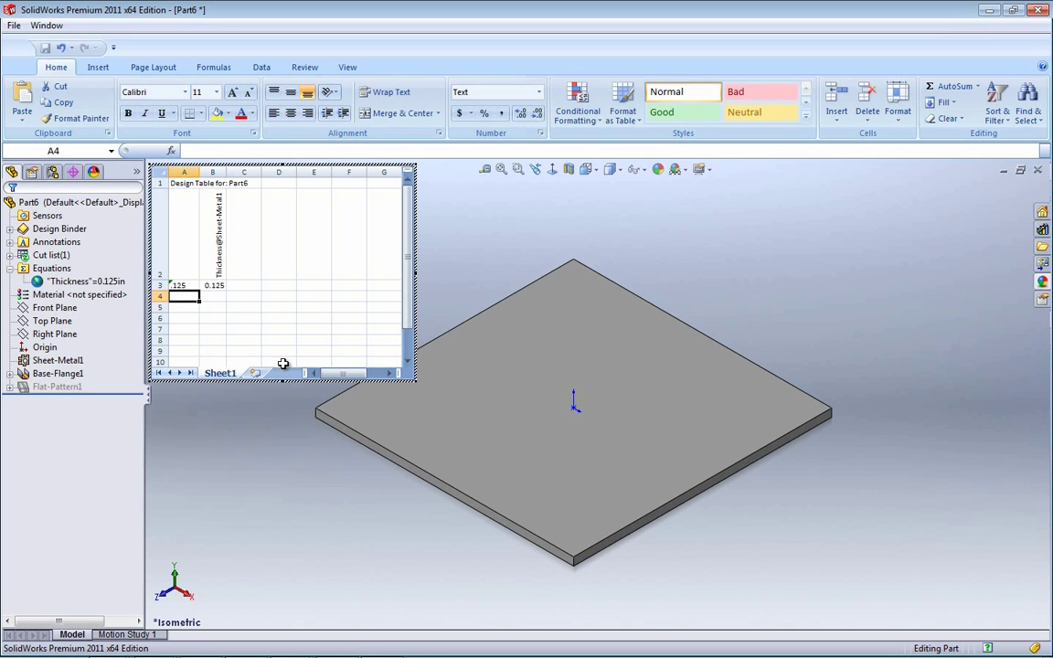
type(".25")
key("Return")
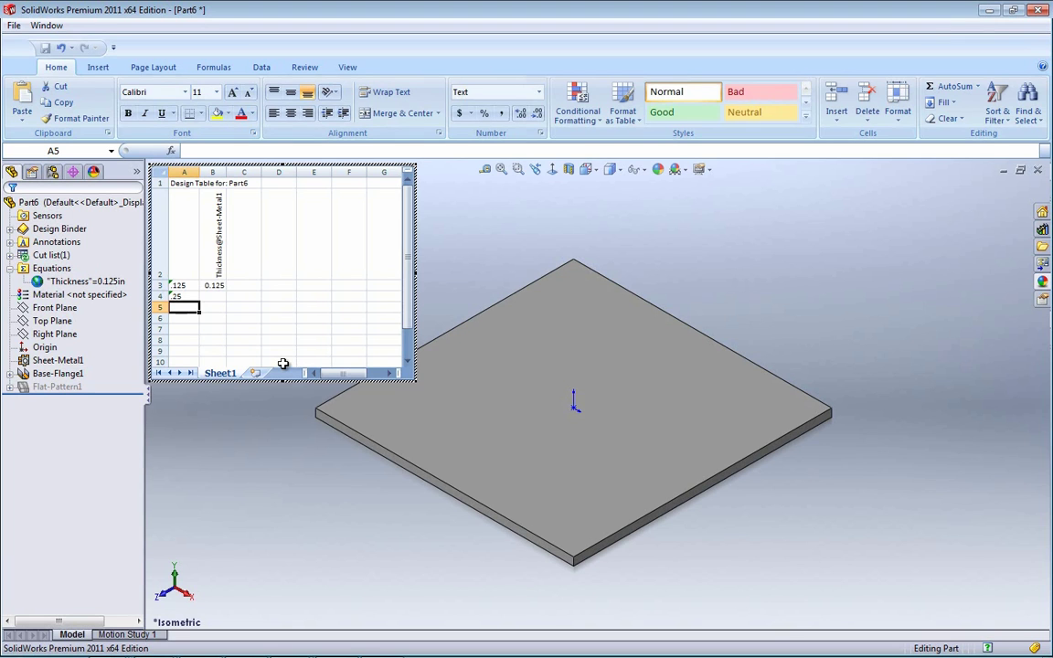
type(".1875")
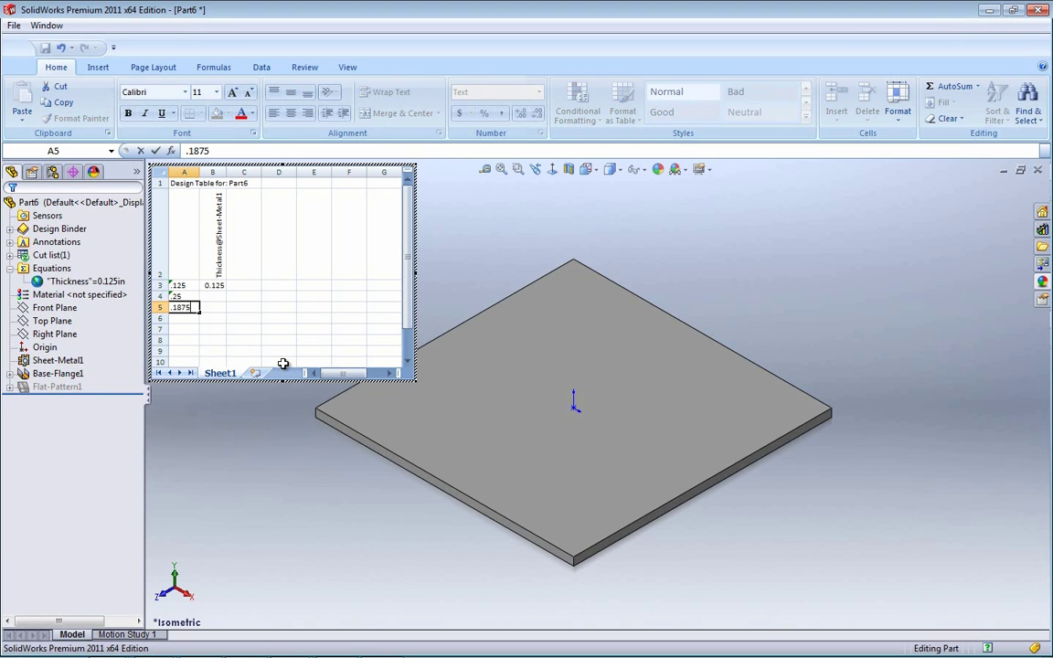
key("Return")
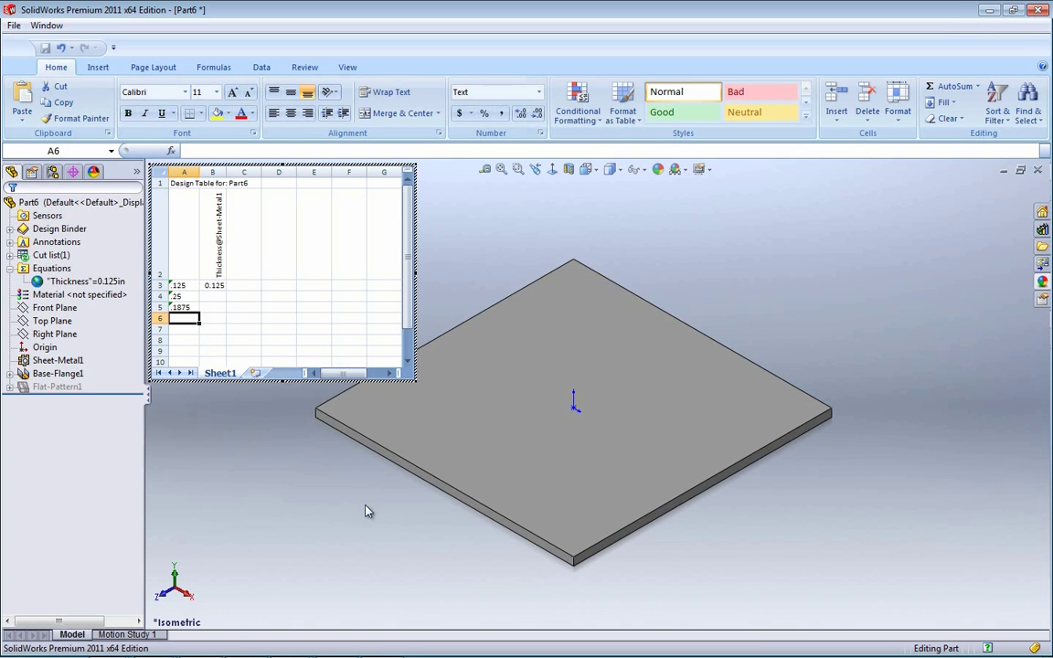
- Enter thicknesses .25 and .1875 for the matching configurations and close the design table to generate them
left_click(212, 296)
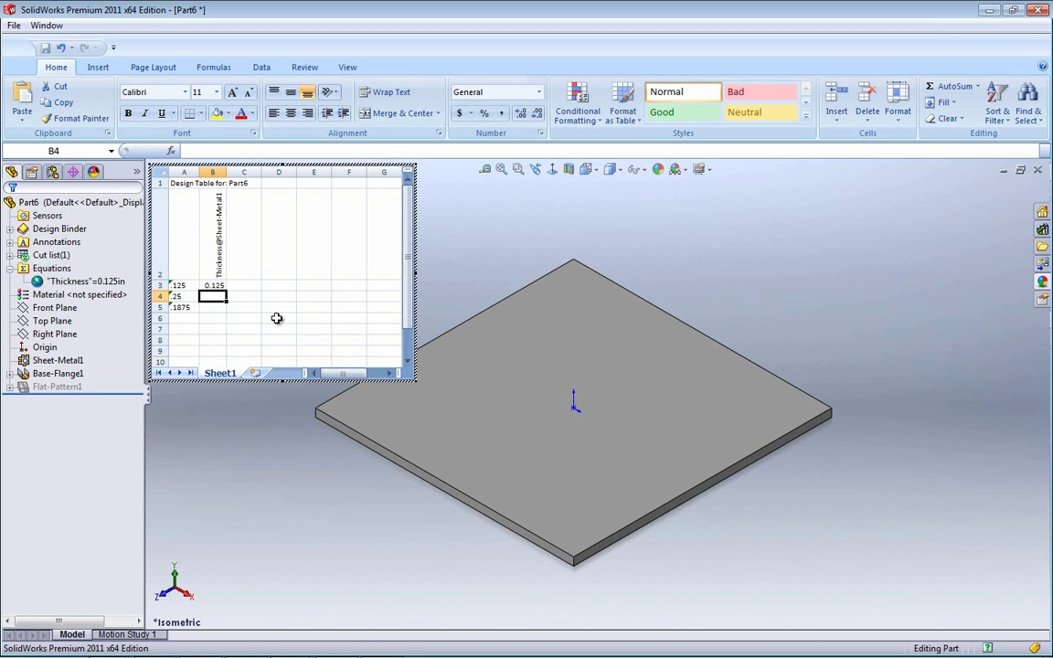
type(".25")
key("Return")
type(".1875")
key("Return")
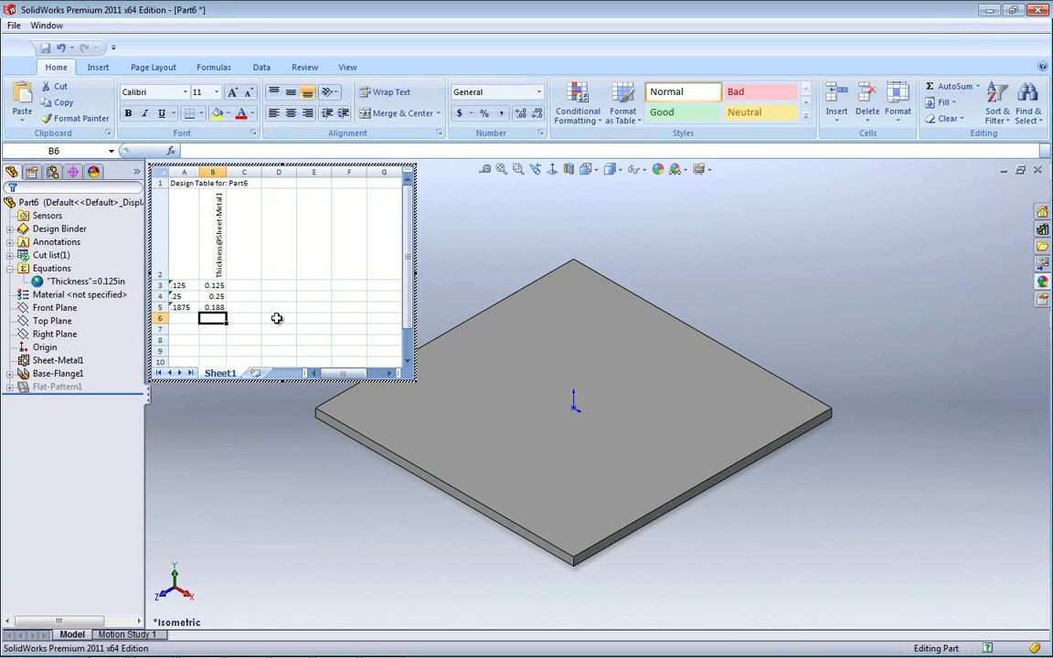
left_click(482, 244)
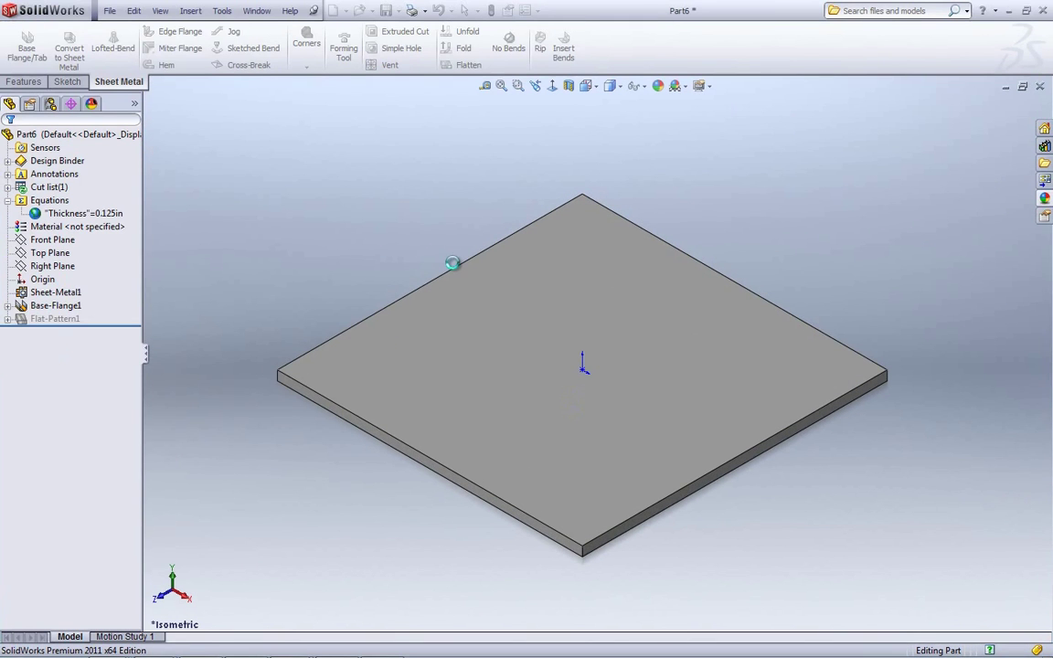
left_click(613, 369)
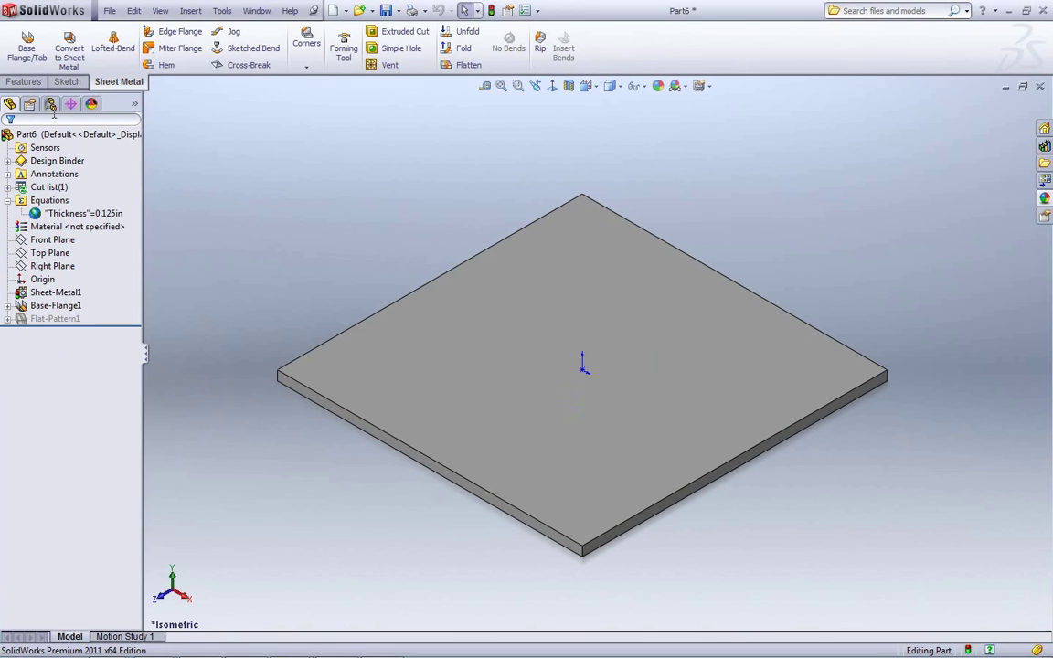
- Activate the .25, .1875 and .125 configurations in turn to check the plate thickness of each
left_click(51, 104)
double_click(50, 187)
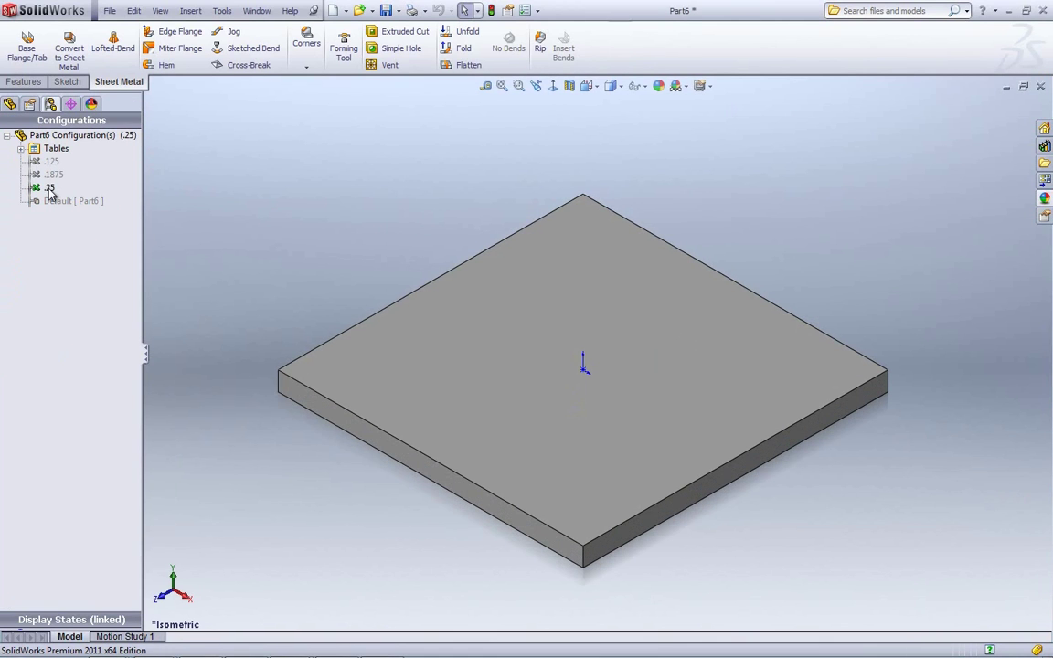
double_click(52, 173)
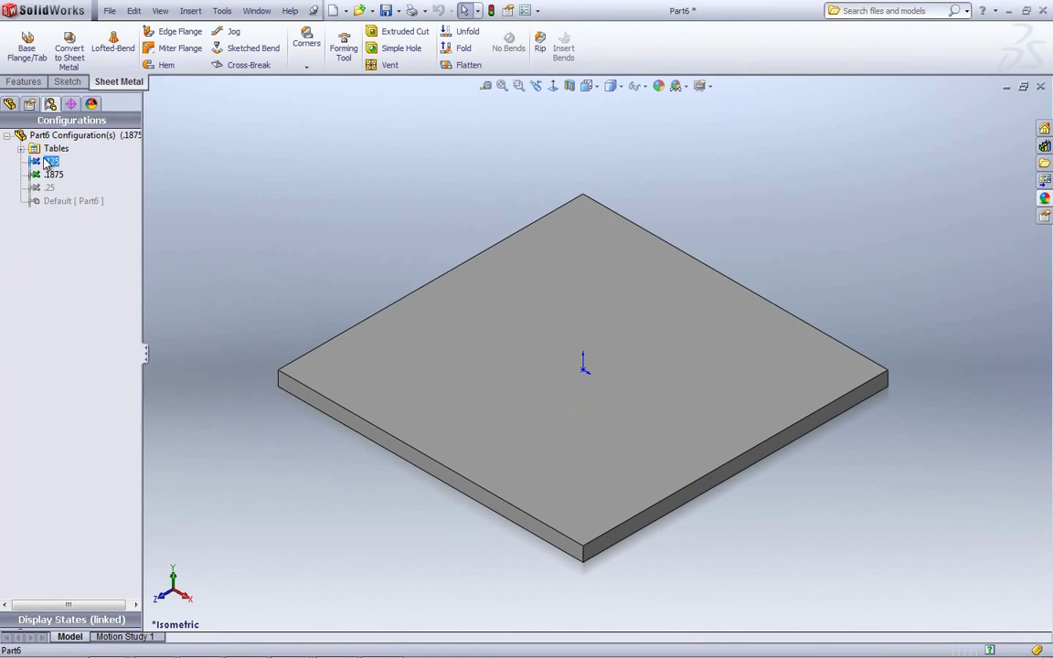
double_click(52, 173)
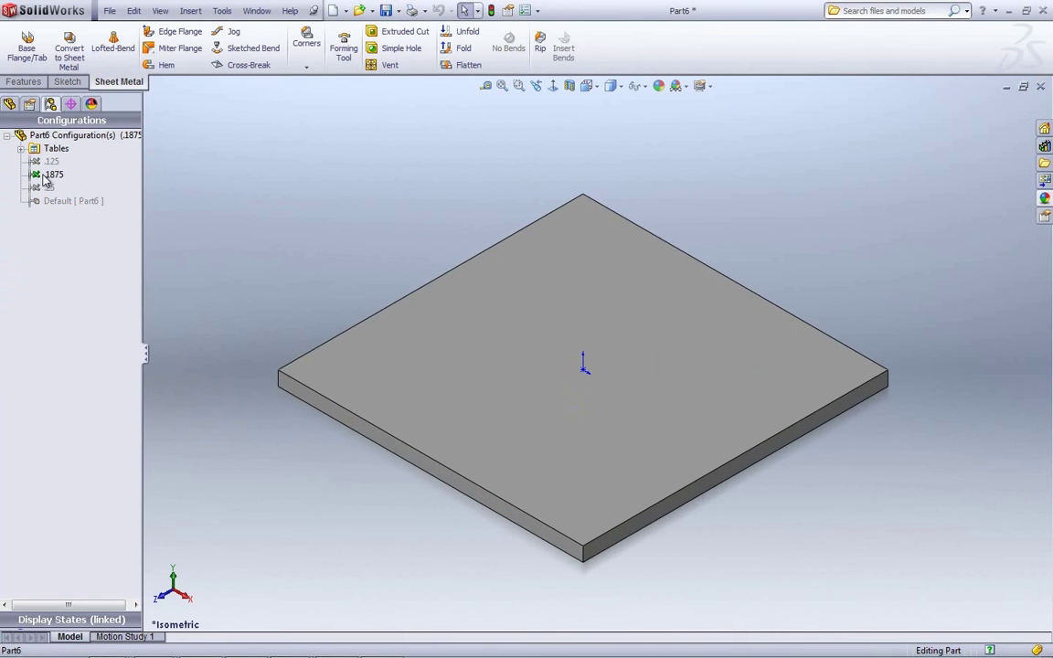
double_click(51, 163)
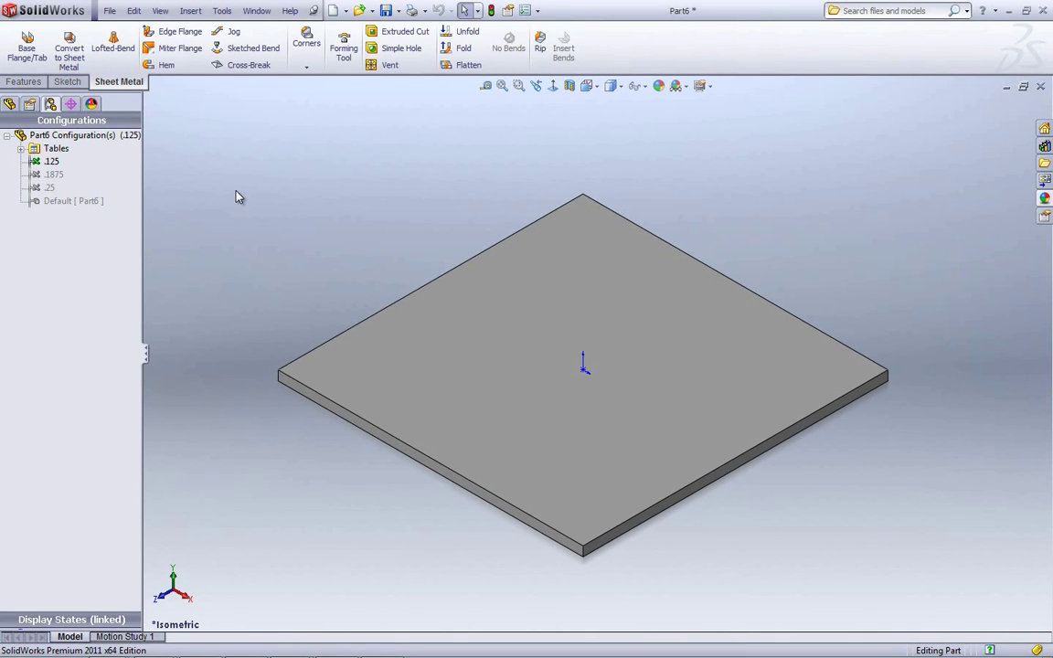
- Switch to the Ergotron wall mount part and start revolving Sketch81 up to the bracket's side face using Up To Surface
key("ctrl+Tab")
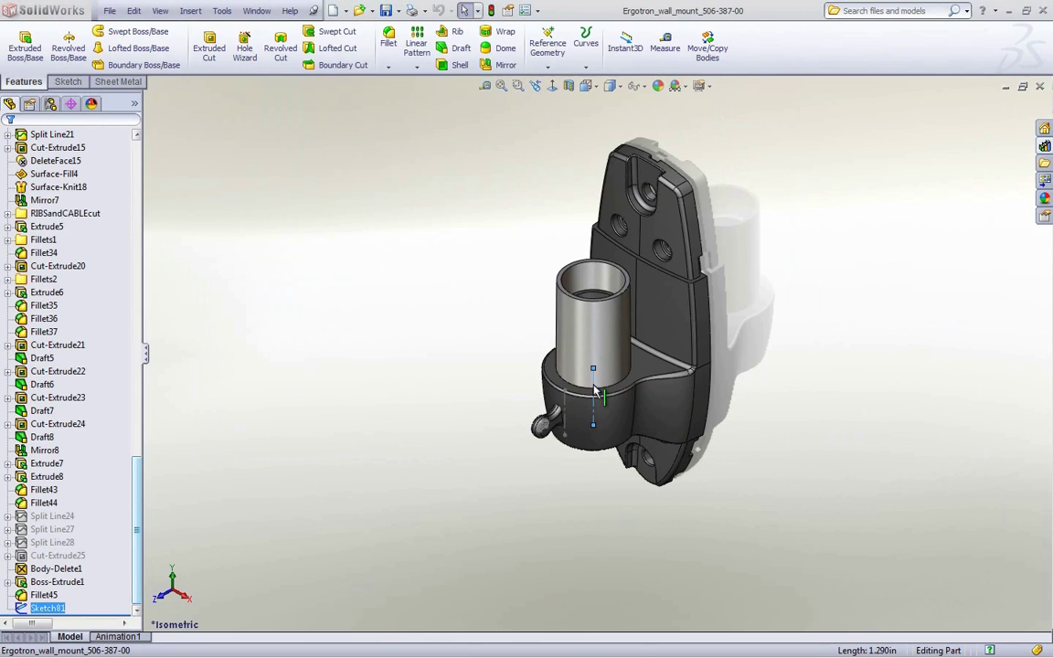
left_click(68, 50)
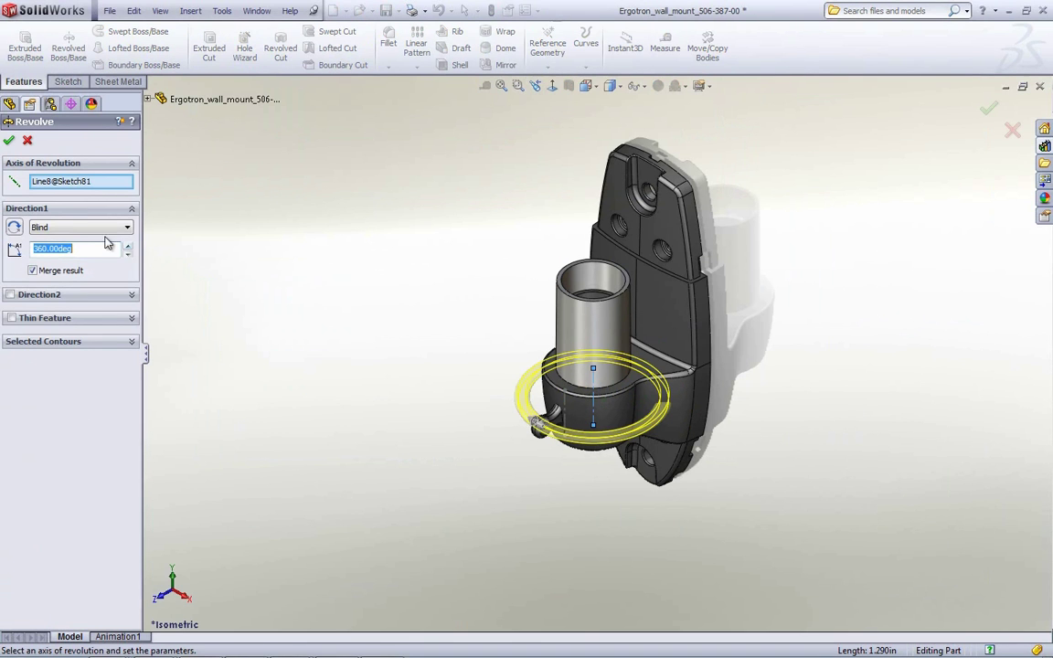
left_click(50, 228)
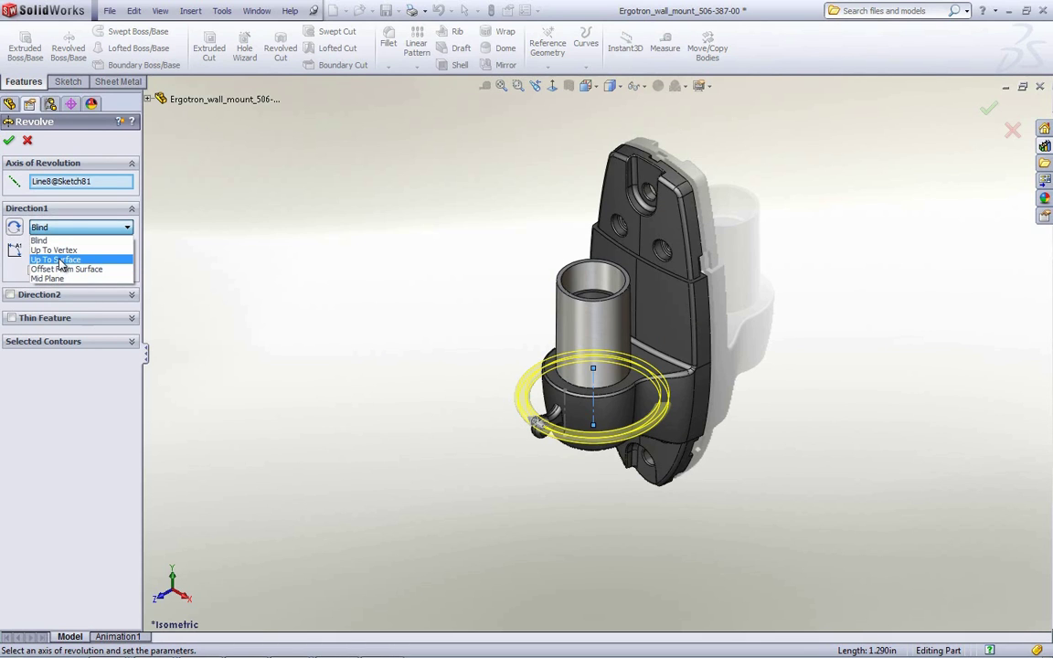
left_click(60, 261)
middle_click_drag(420, 432, 478, 355)
left_click(471, 361)
- Add a second revolve direction using Offset From Surface, with the bracket's opposite side face and a 2 mm offset
middle_click_drag(639, 364, 675, 519)
scroll(558, 382, "down", 5)
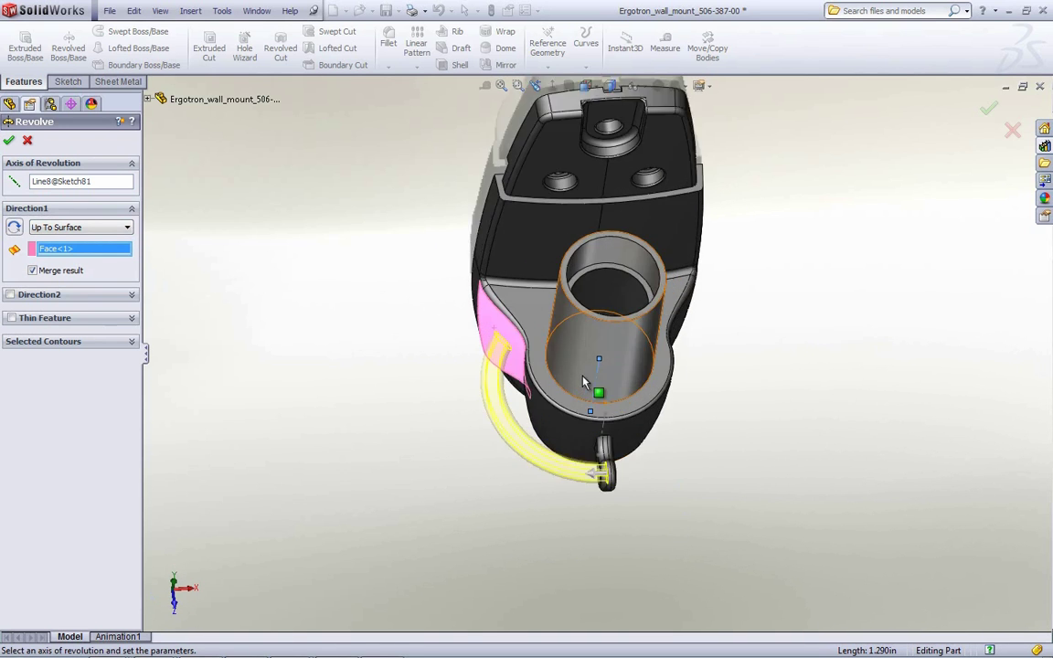
middle_click_drag(549, 382, 533, 353)
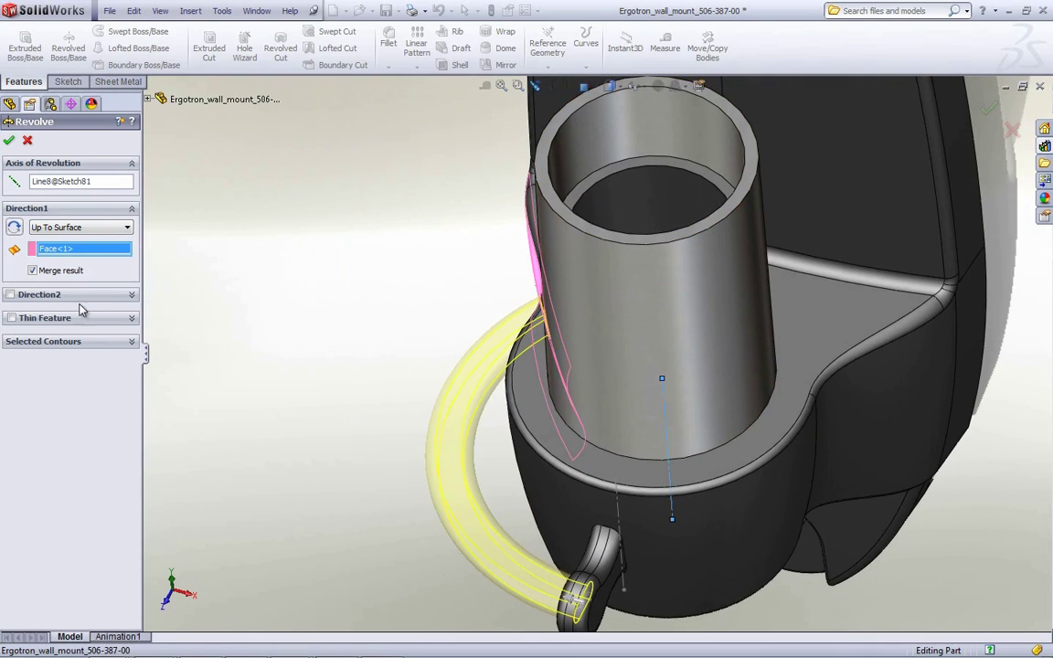
left_click(16, 296)
left_click(78, 312)
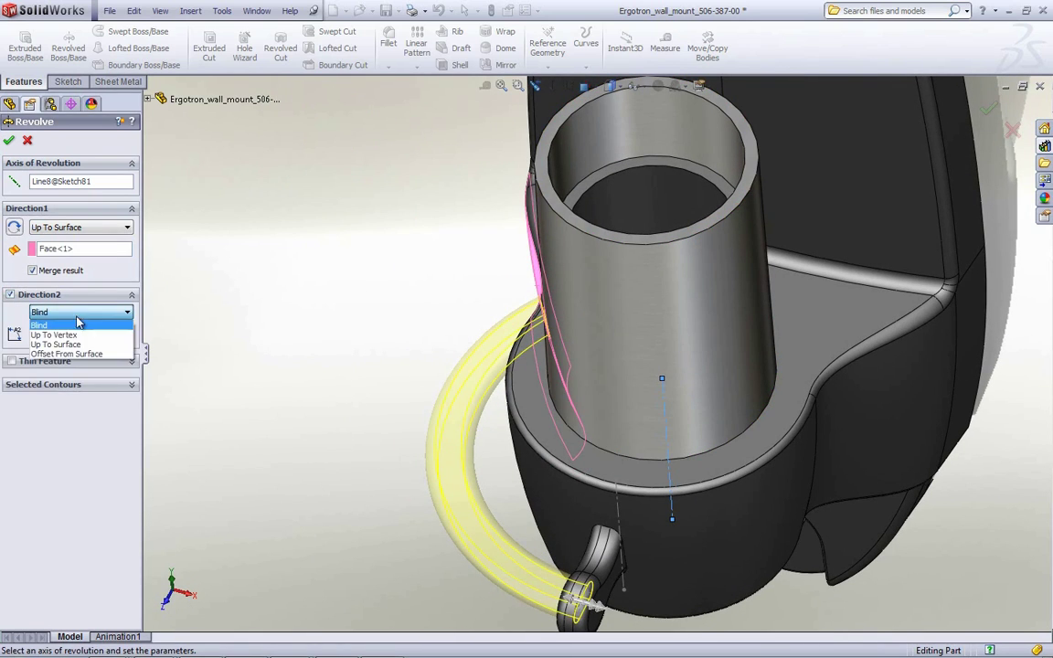
left_click(79, 353)
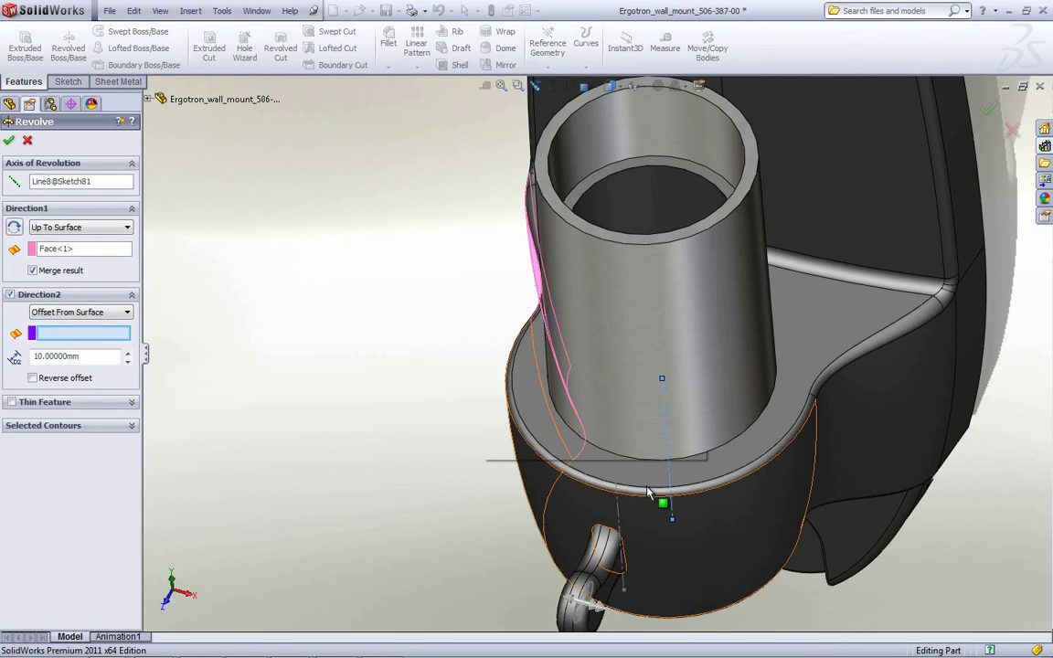
left_click(881, 442)
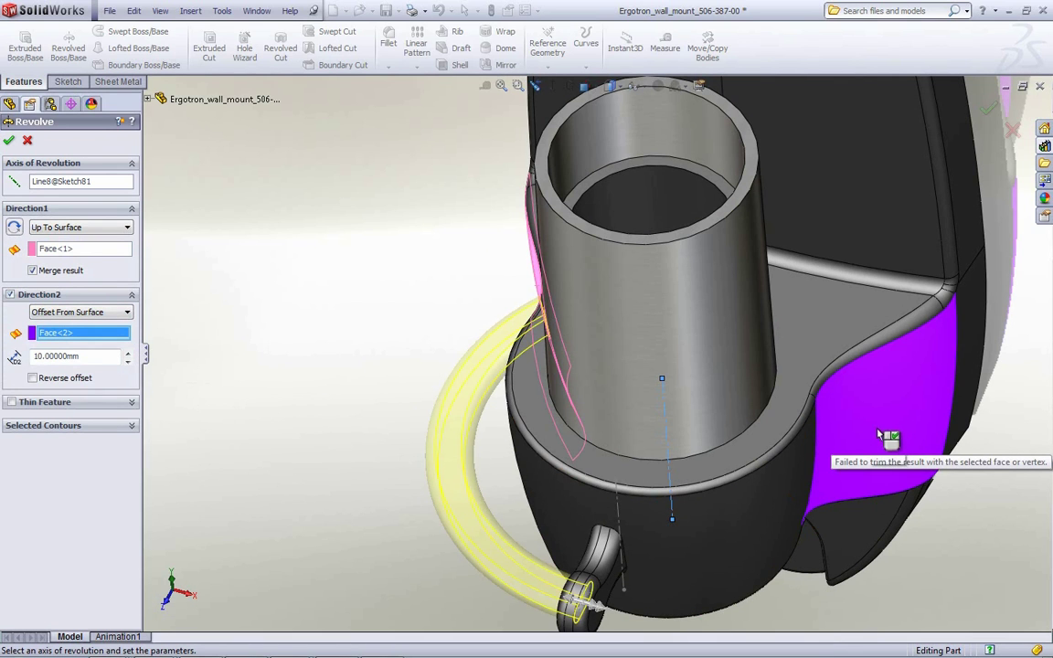
left_click(91, 355)
type("2")
key("Return")
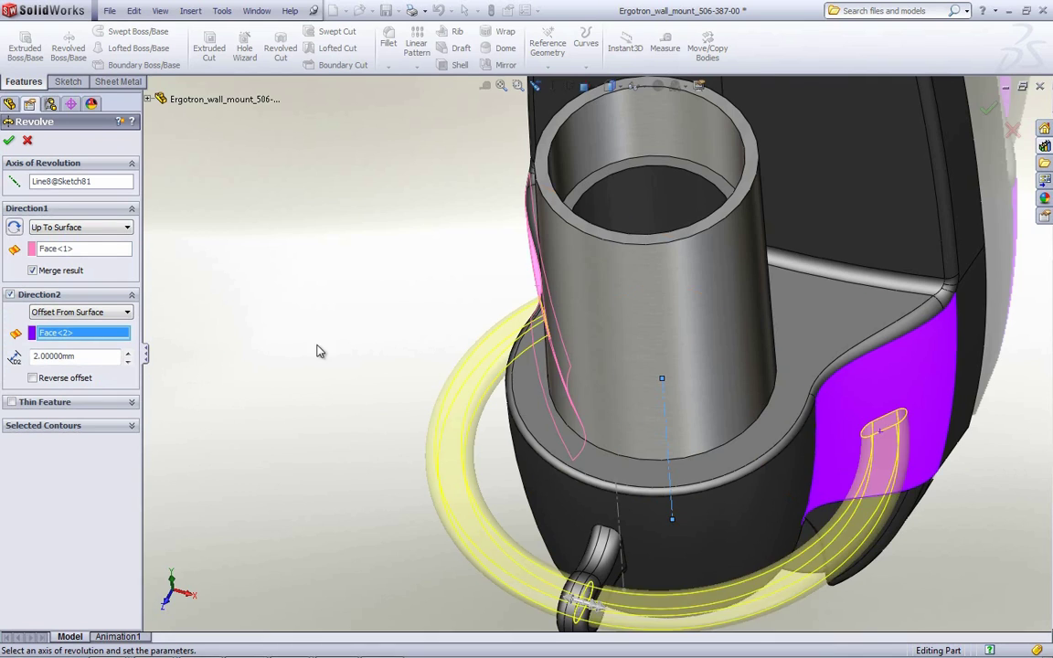
- Accept the two-direction revolve and examine the ring's offset end beside the bracket
mouse_move(978, 540)
middle_mouse_down()
mouse_move(750, 352)
mouse_move(777, 390)
mouse_move(778, 472)
mouse_move(787, 472)
middle_mouse_up()
scroll(787, 471, "up", 3)
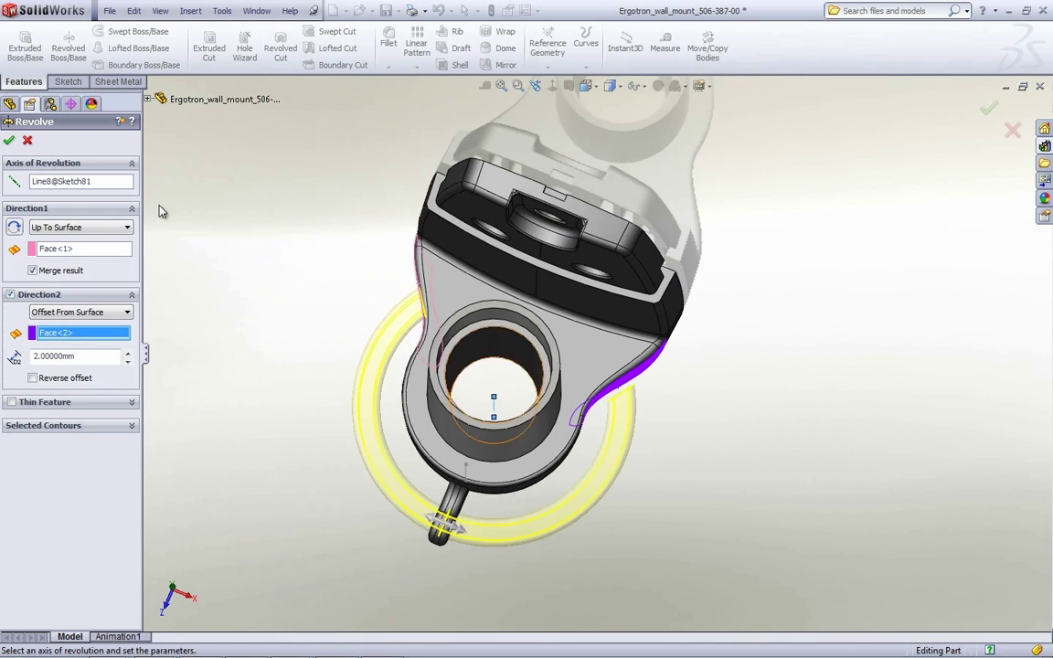
left_click(9, 138)
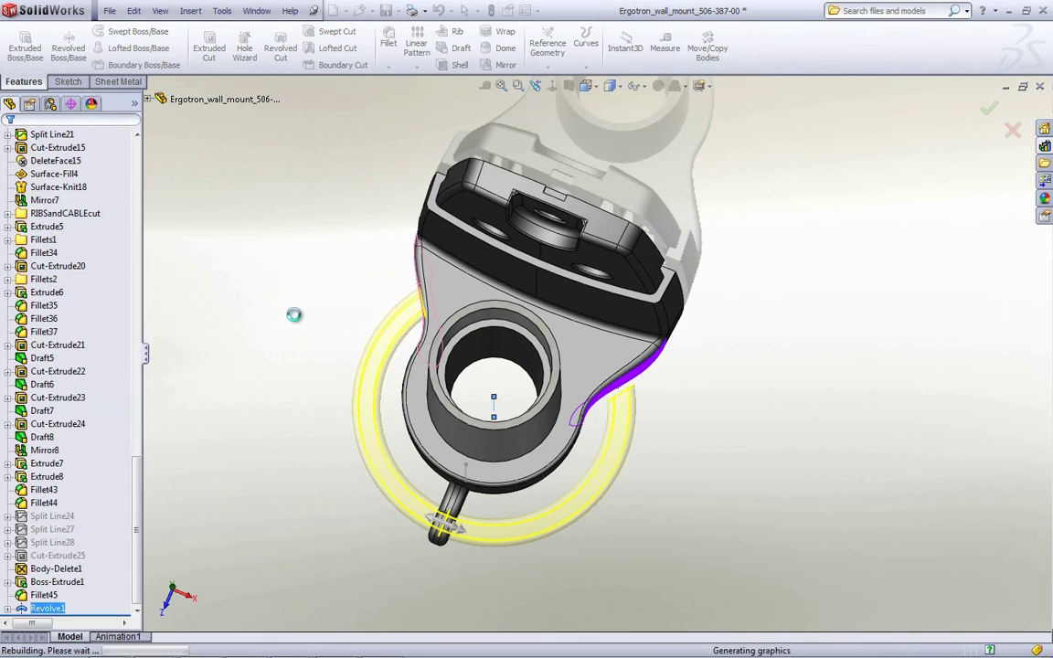
middle_click_drag(614, 539, 672, 613)
scroll(586, 374, "down", 5)
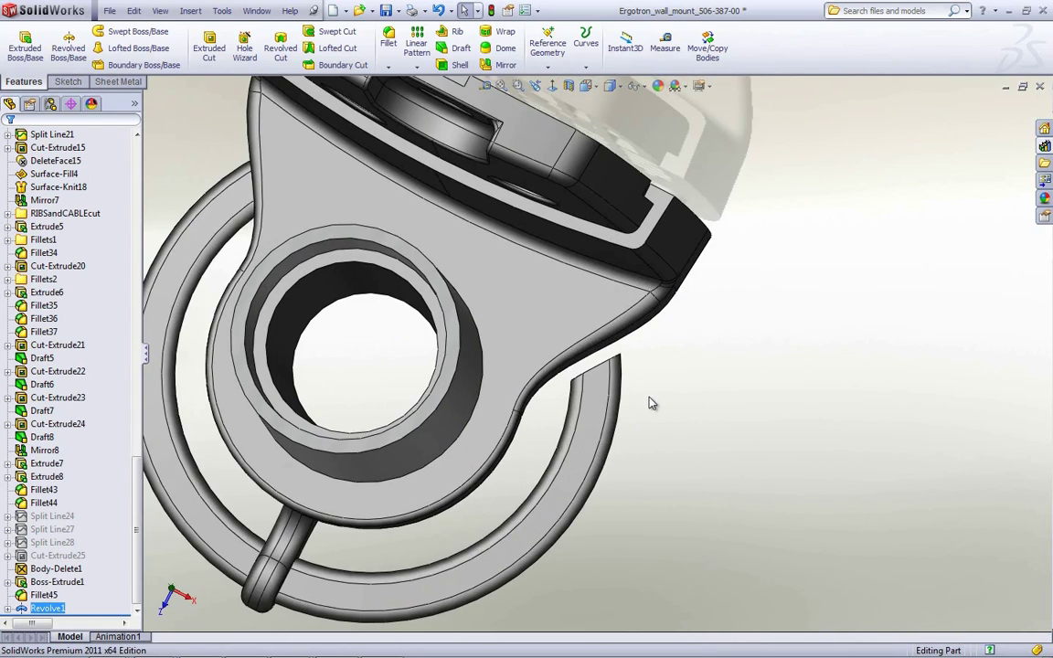
middle_click_drag(676, 470, 667, 381)
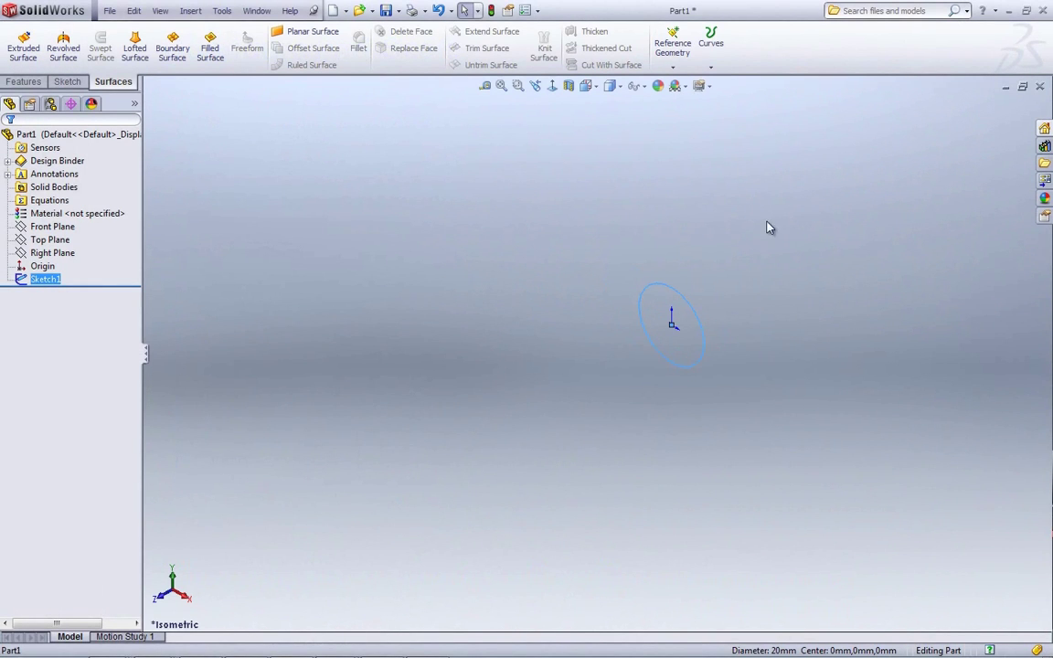
- Start a variable-pitch helix from the 20 mm circle sketch, defined by height and revolution, with a 5 mm starting pitch
left_click(710, 66)
left_click(729, 125)
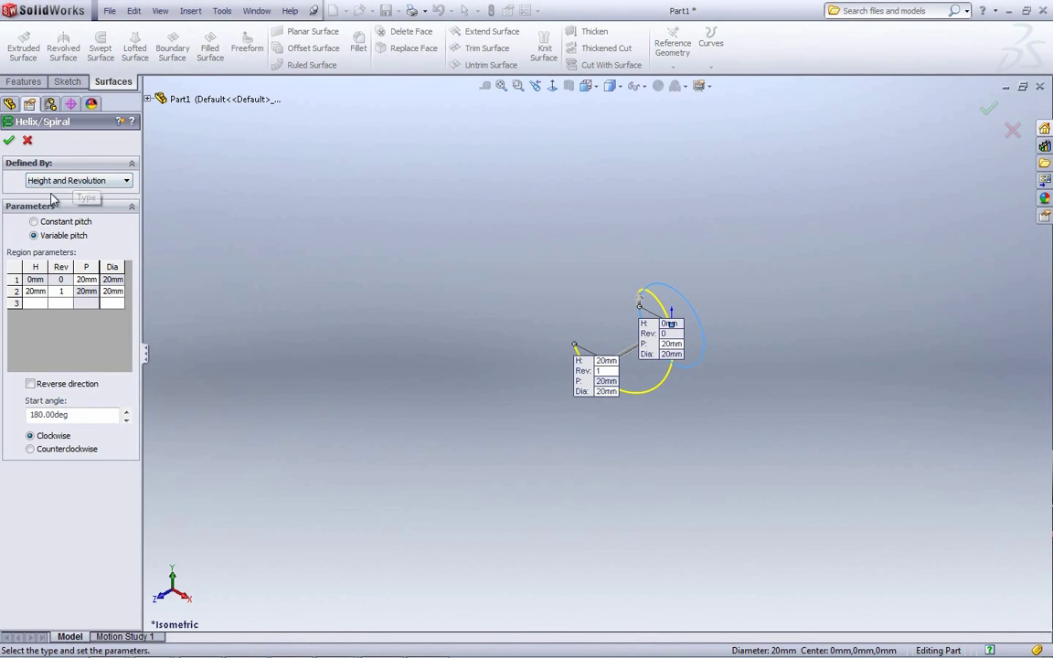
left_click(77, 179)
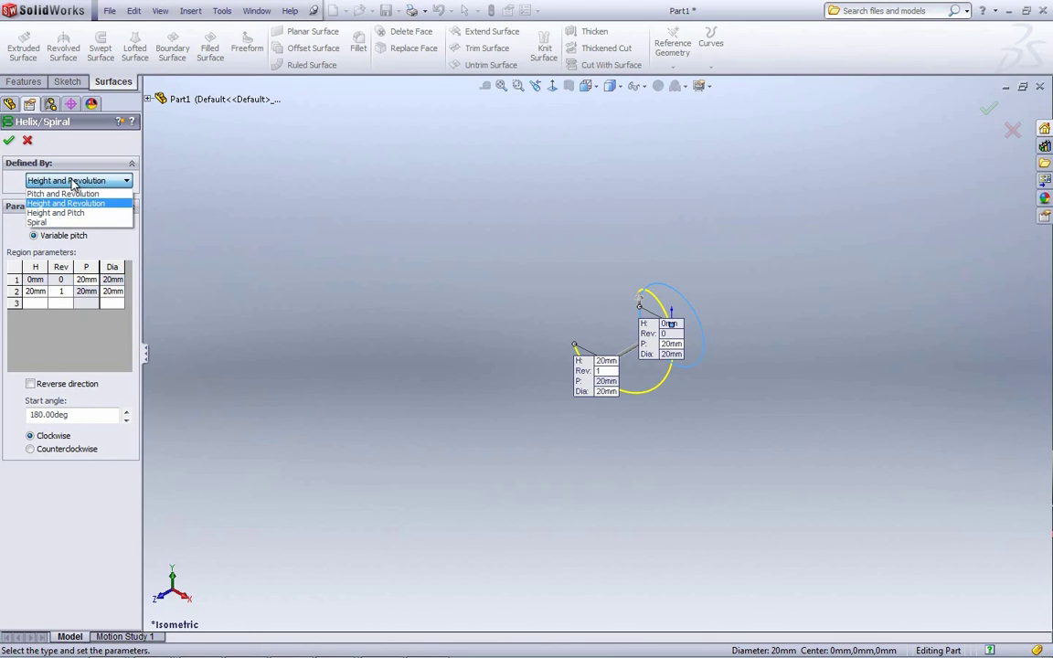
left_click(64, 179)
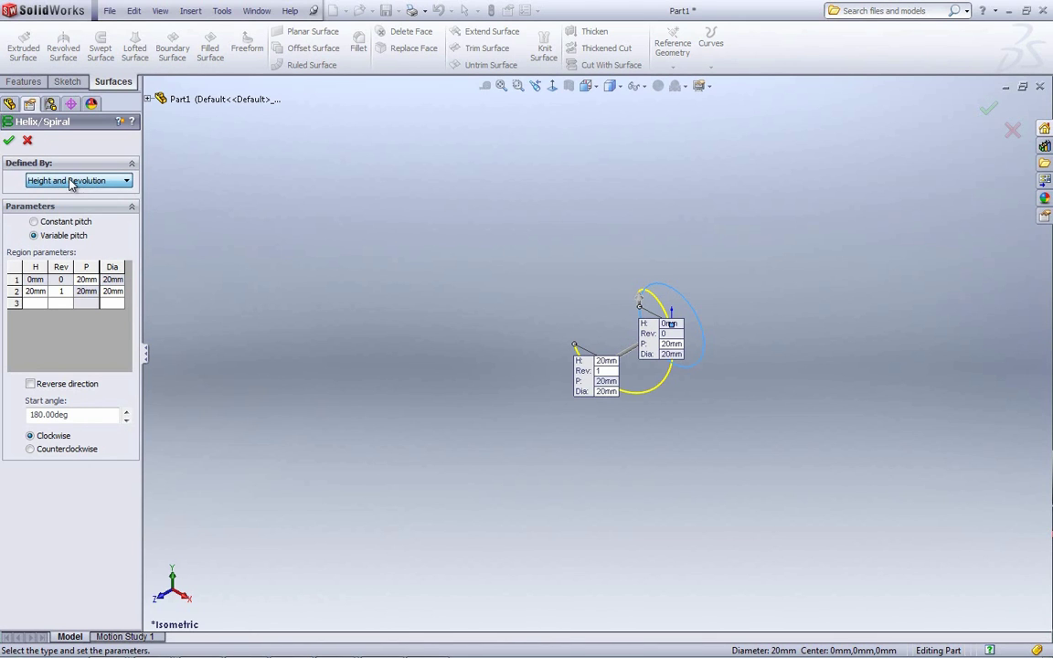
double_click(38, 292)
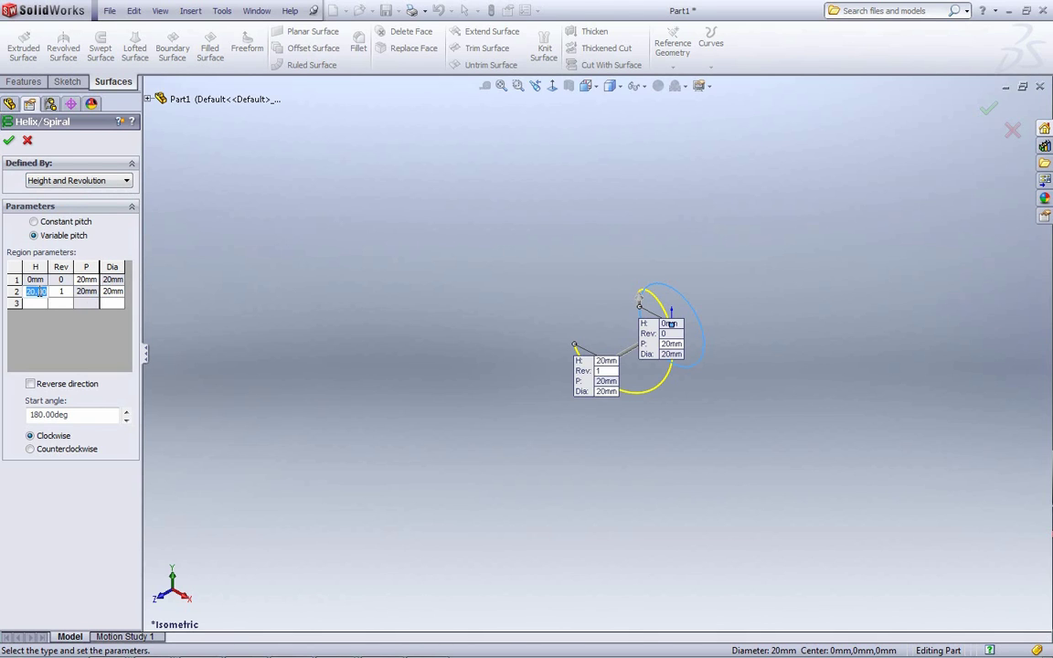
double_click(92, 280)
type("5")
- Set the second helix region to 50 mm height and 10 revolutions, and the third to 150 mm and 20 revolutions
left_click(50, 292)
double_click(40, 291)
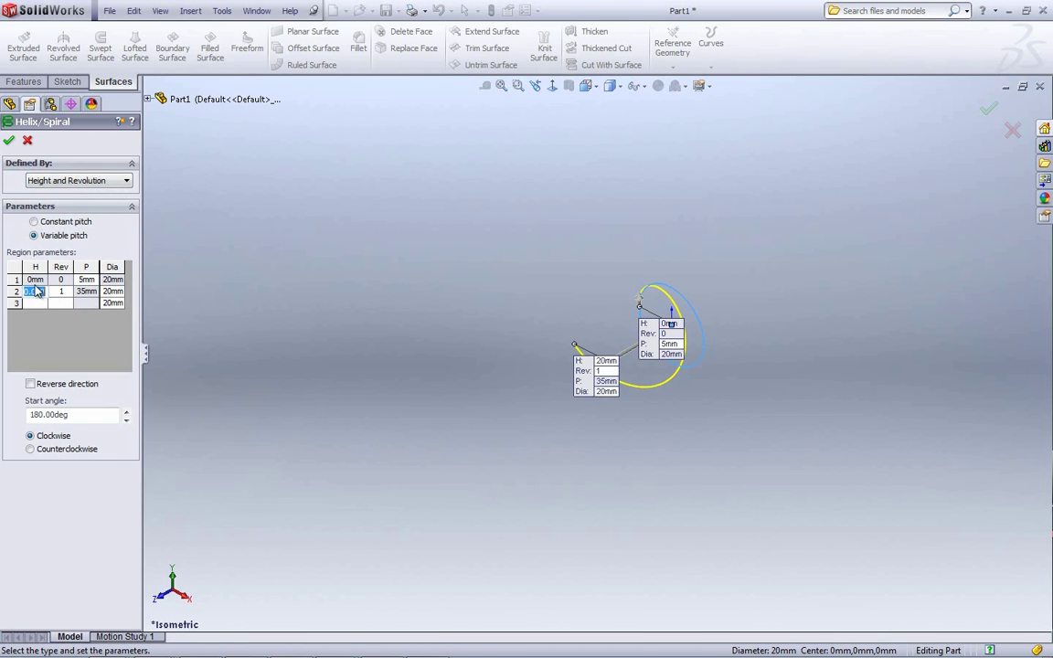
type("50")
left_click(62, 292)
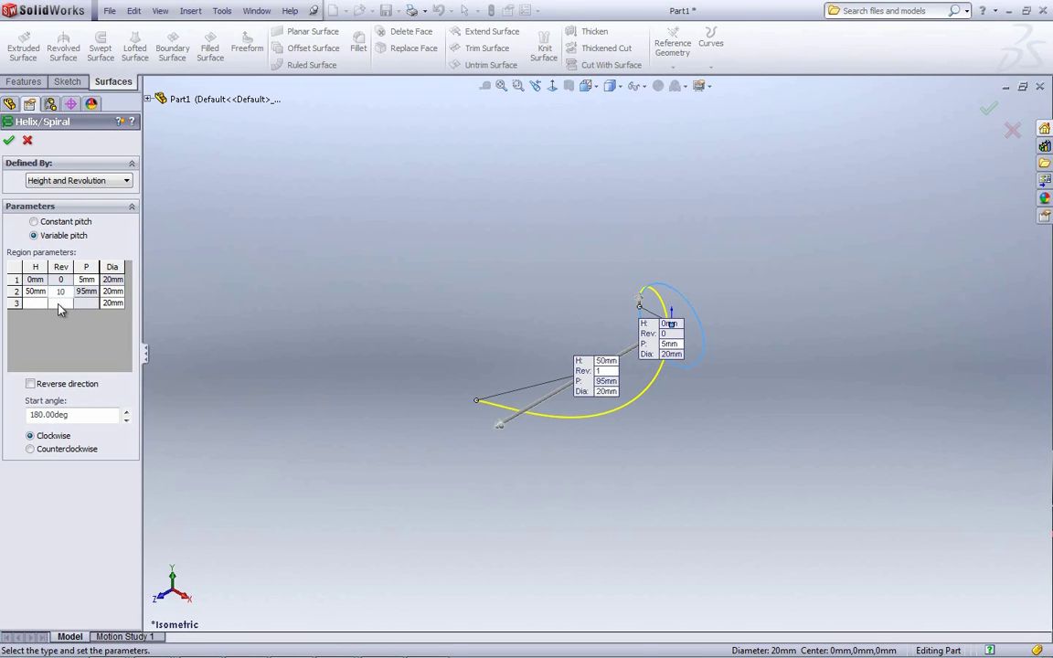
left_click(39, 303)
type("150")
left_click(60, 303)
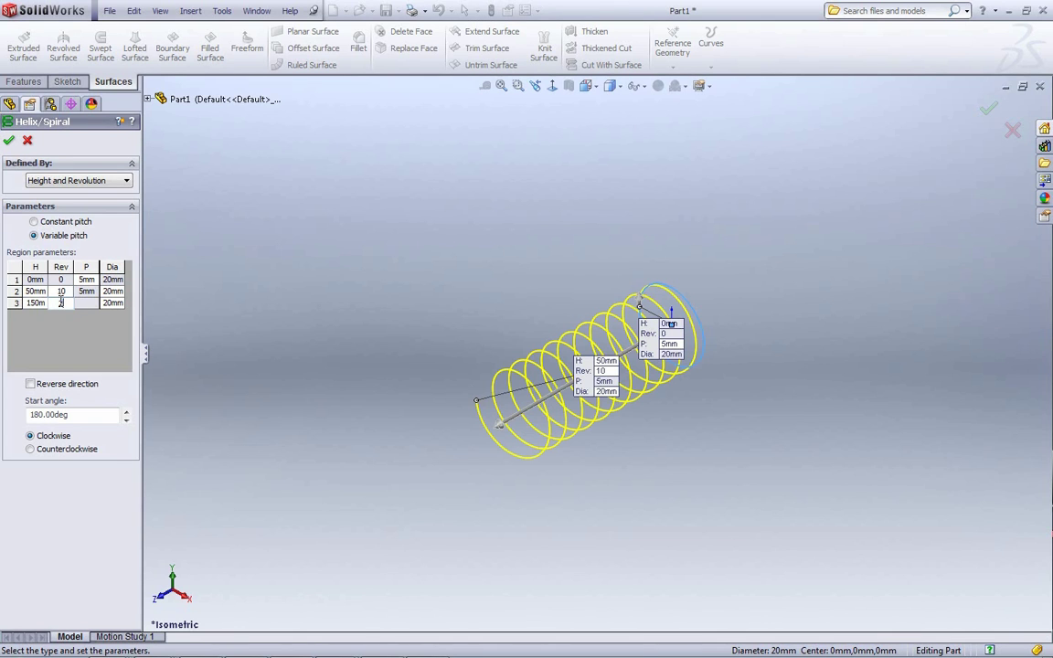
left_click(34, 315)
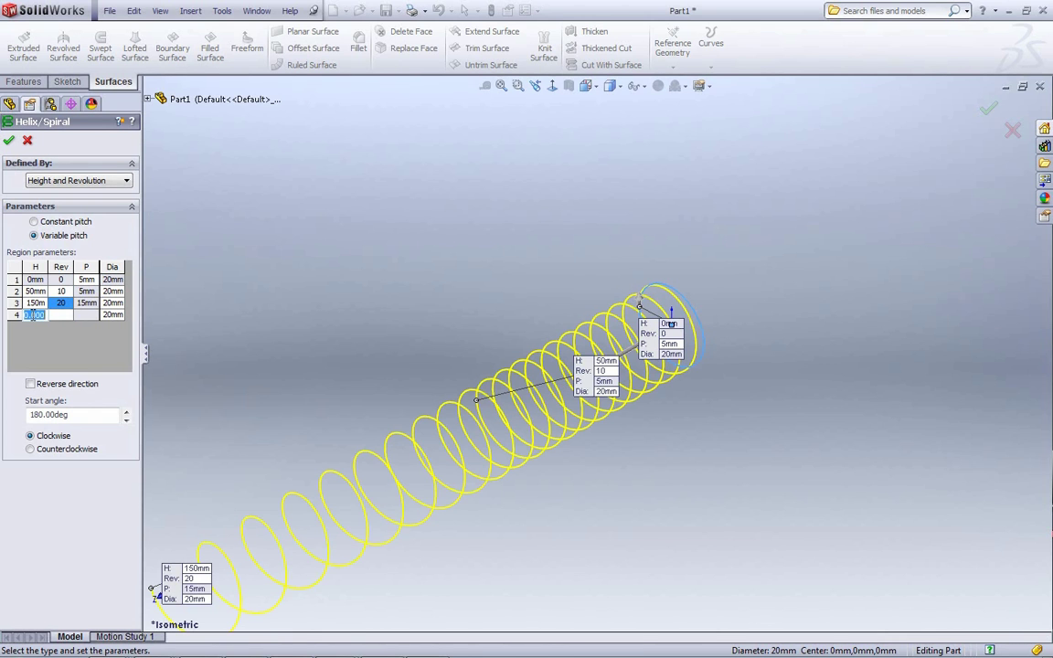
- Set the fourth helix region to 200 mm height and 25 revolutions
type("200")
left_click(61, 314)
type("25")
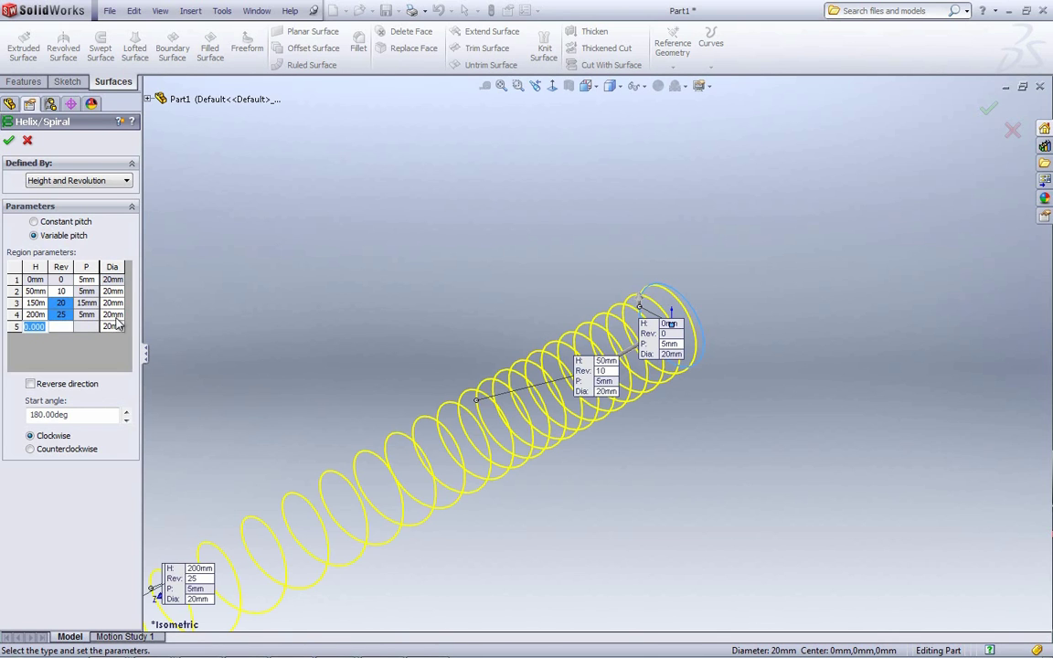
key("Return")
- Arrange the four region callouts clear of the helix and open the fourth region's height for editing in its callout
middle_click_drag(426, 400, 537, 317)
left_click_drag(537, 317, 360, 359)
left_click_drag(585, 348, 489, 382)
left_click_drag(839, 450, 663, 464)
left_click_drag(879, 455, 786, 476)
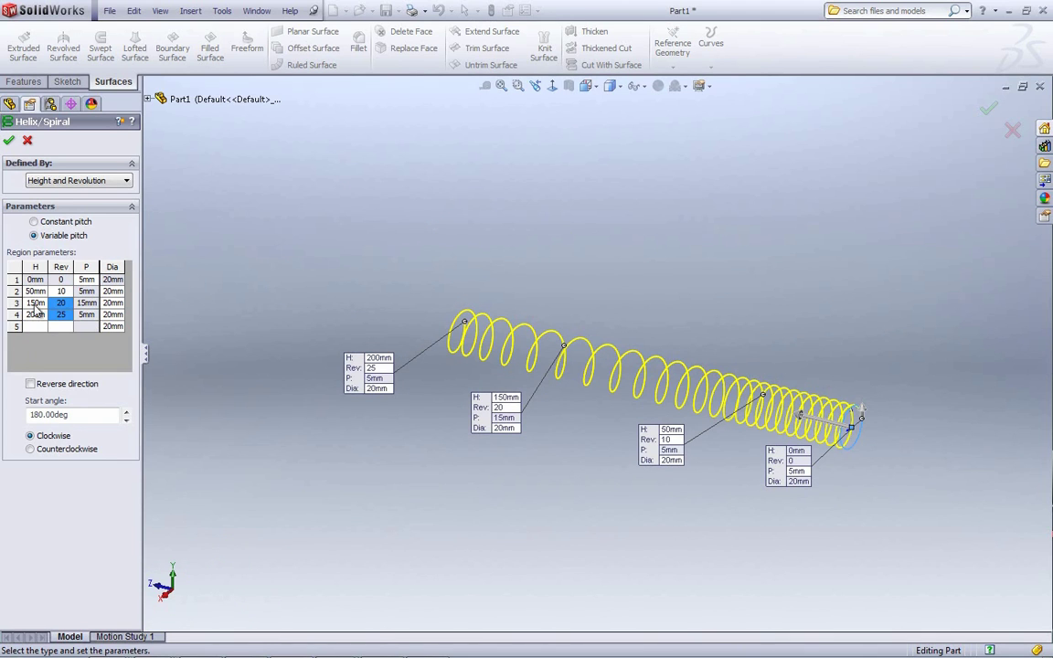
double_click(377, 358)
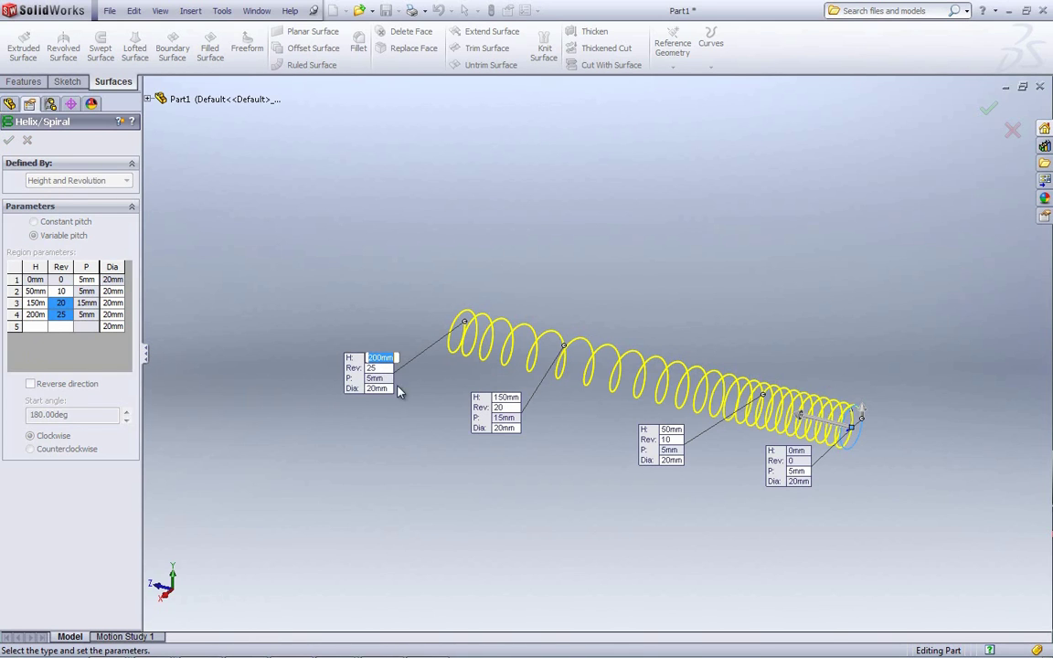
left_click(226, 342)
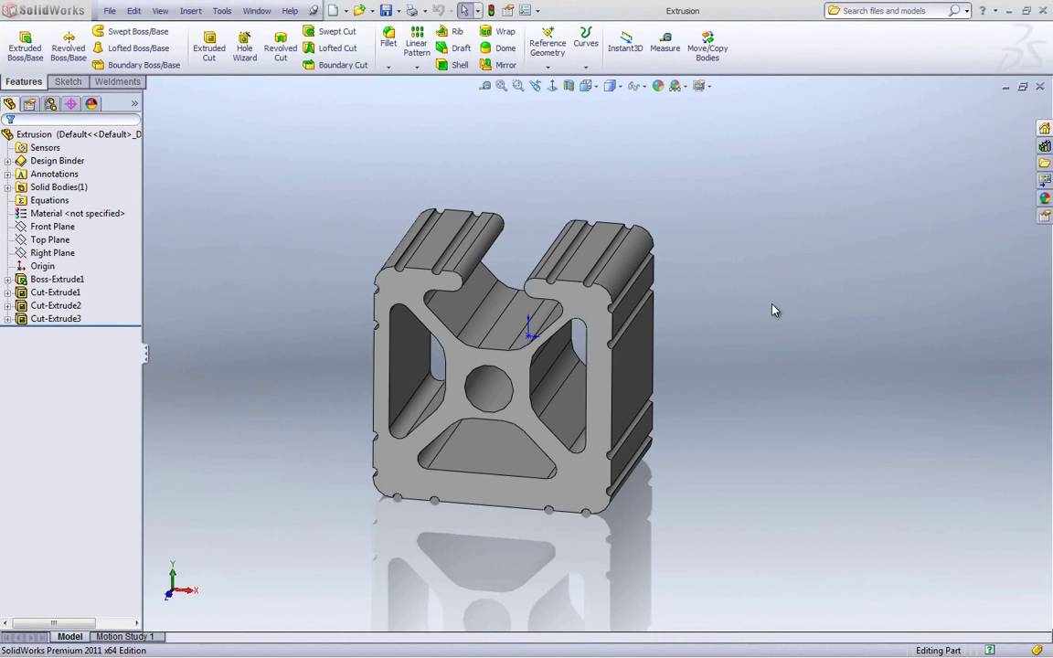
- Start Defeature on the extrusion part, keep the central round hole, and continue to the removal stage
middle_click_drag(755, 323, 741, 284)
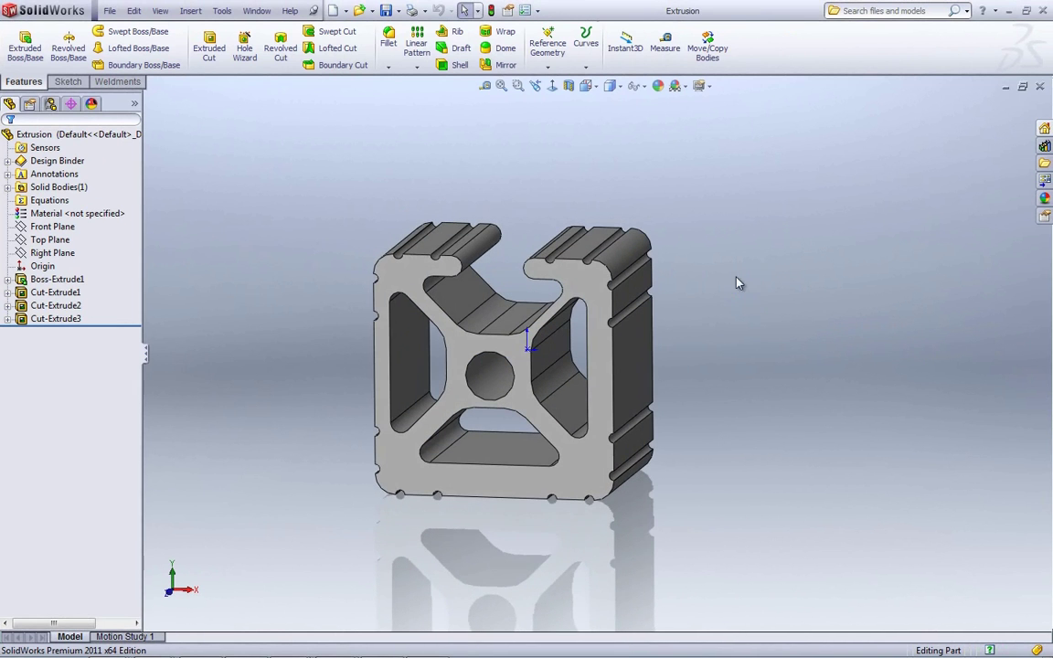
left_click(221, 11)
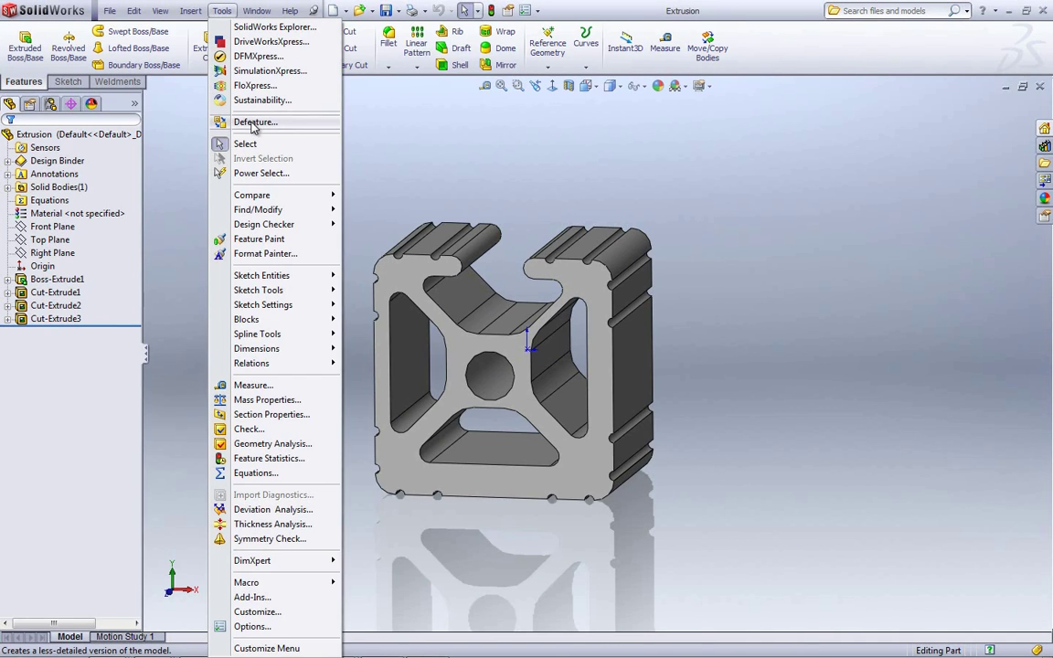
left_click(254, 123)
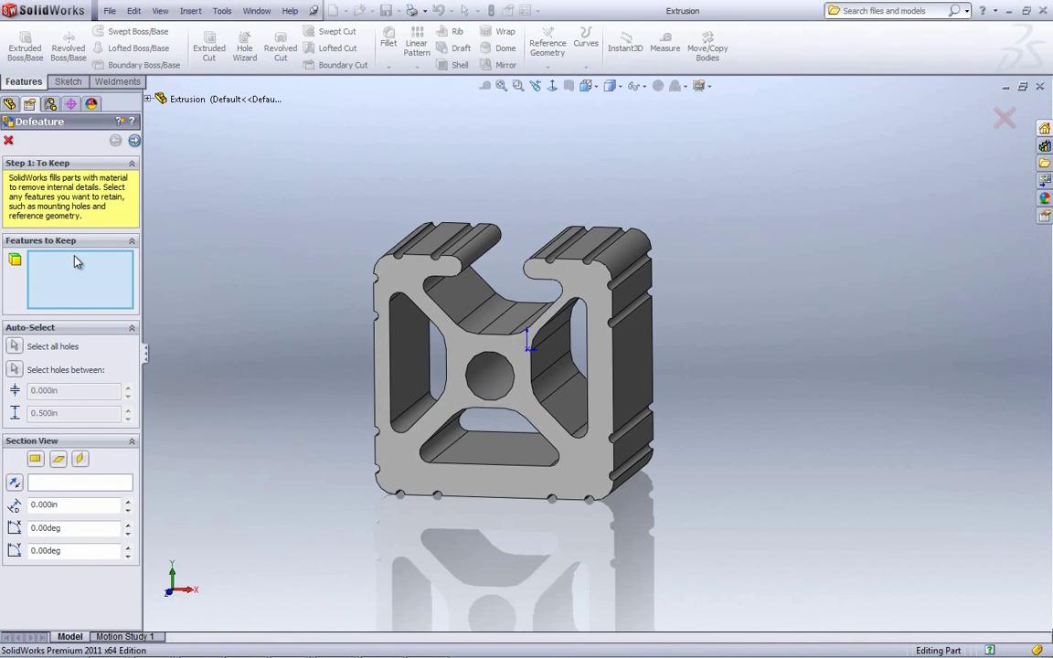
left_click(495, 384)
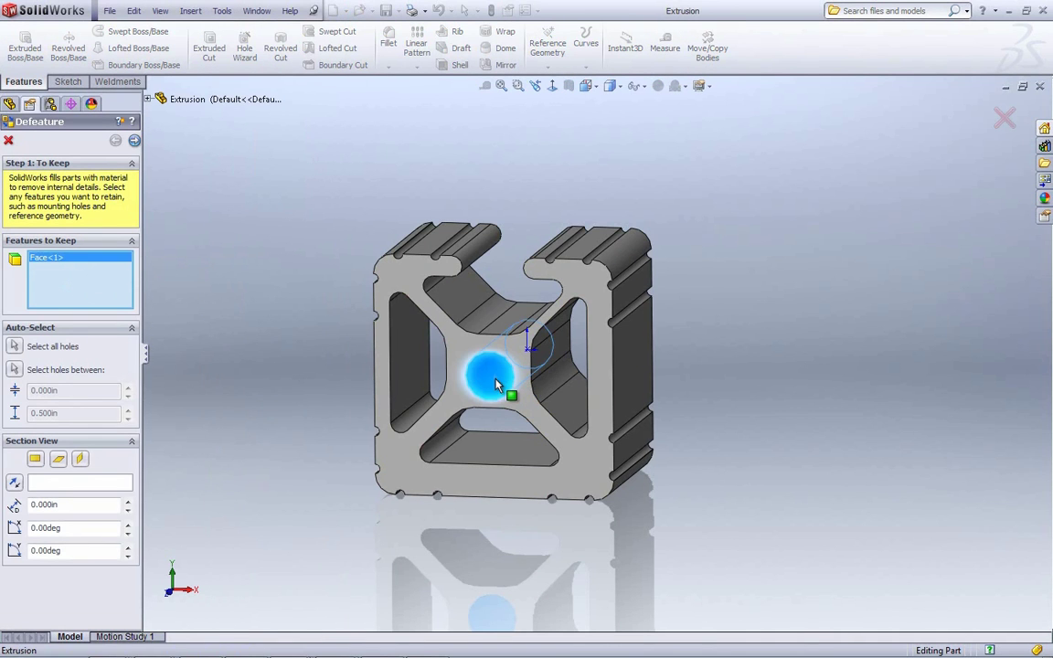
middle_click_drag(686, 423, 750, 379)
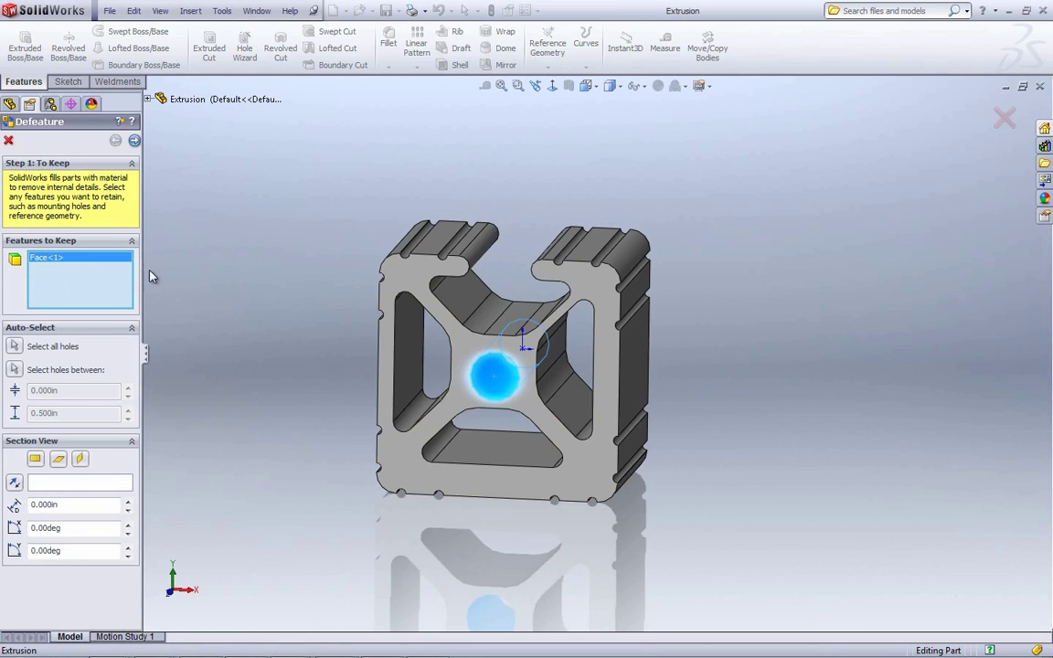
left_click(135, 142)
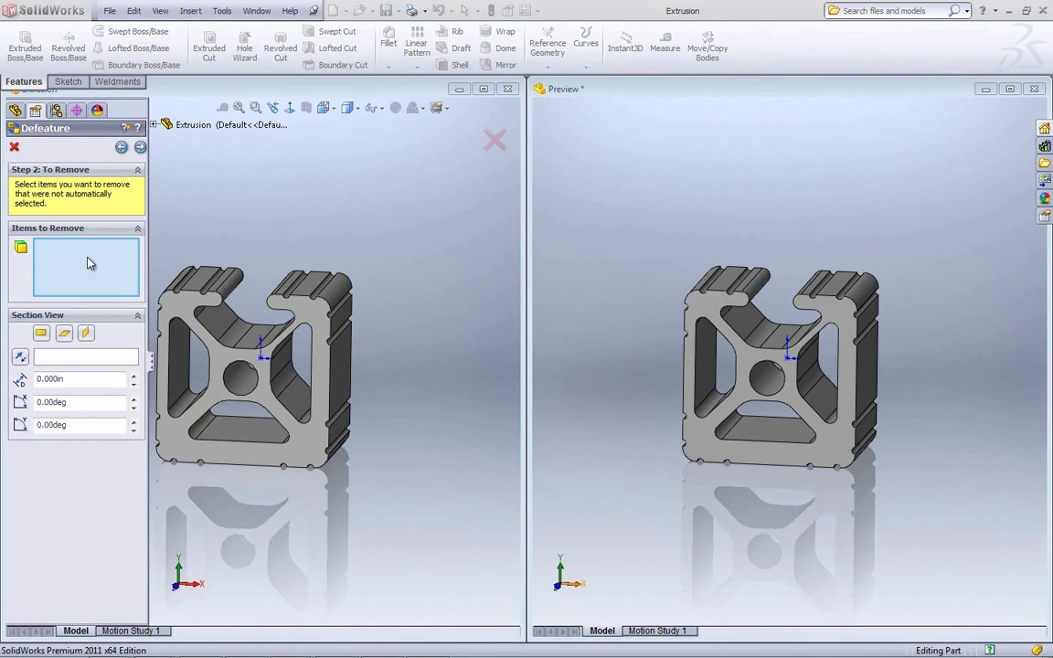
- Mark the inner window cutouts (Cut-Extrude1) and the small outer grooves (Cut-Extrude3) as items to remove
left_click(65, 271)
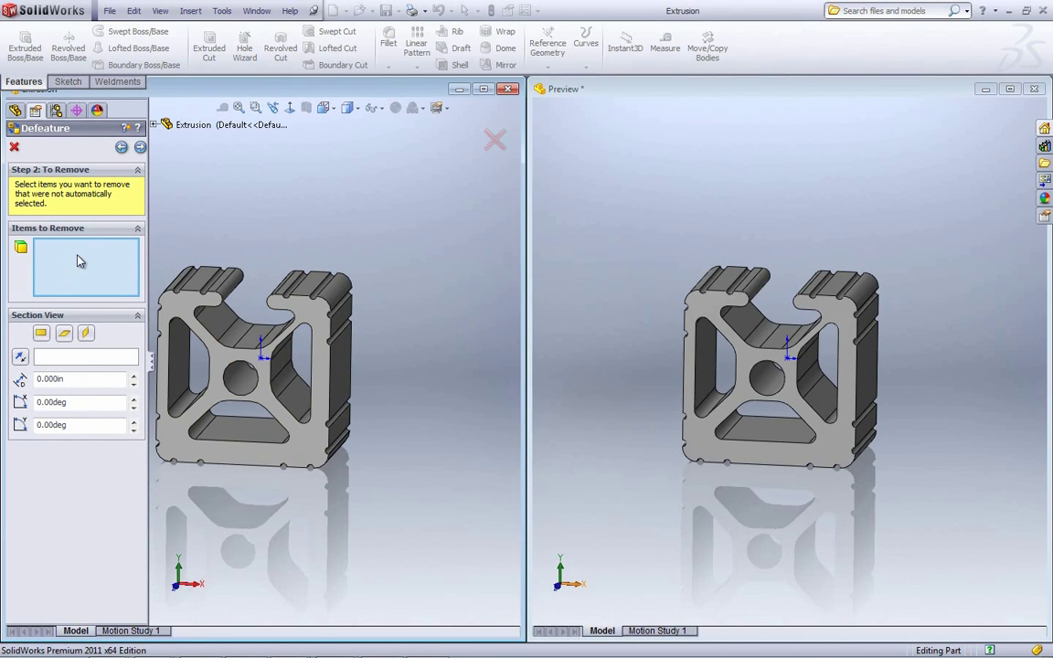
scroll(188, 374, "down", 1)
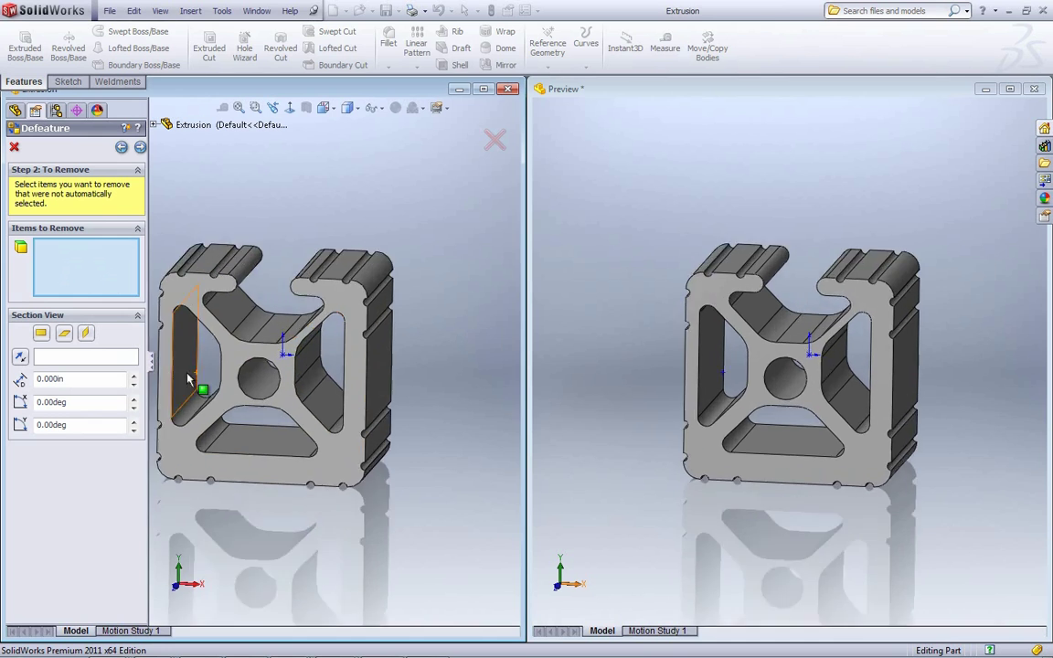
scroll(187, 374, "up", 2)
scroll(187, 373, "down", 1)
scroll(187, 372, "down", 1)
left_click(272, 358)
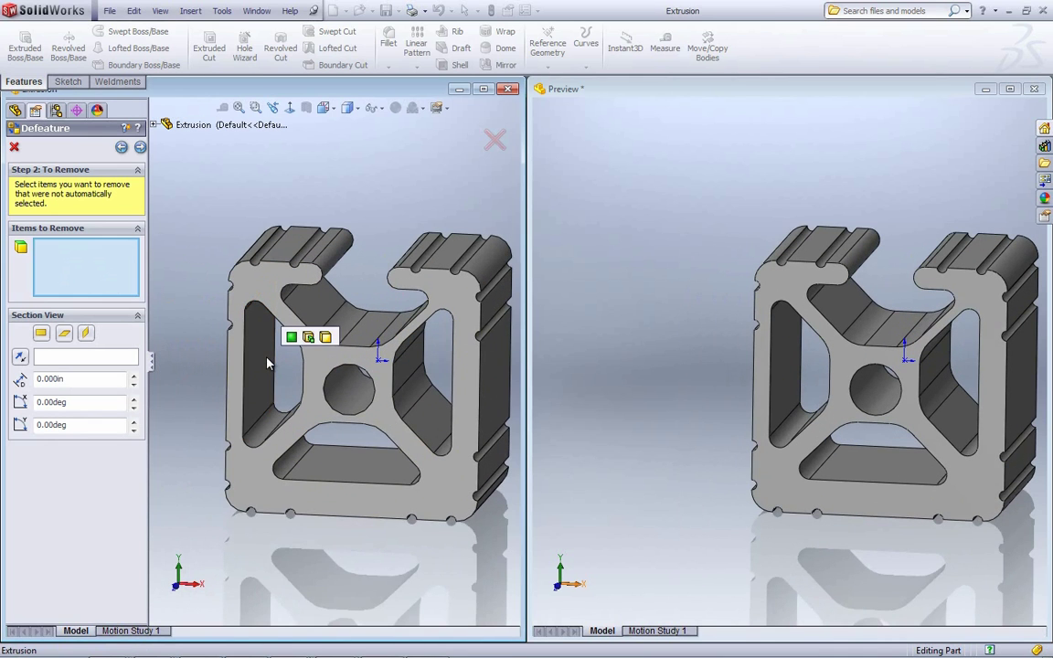
left_click(309, 339)
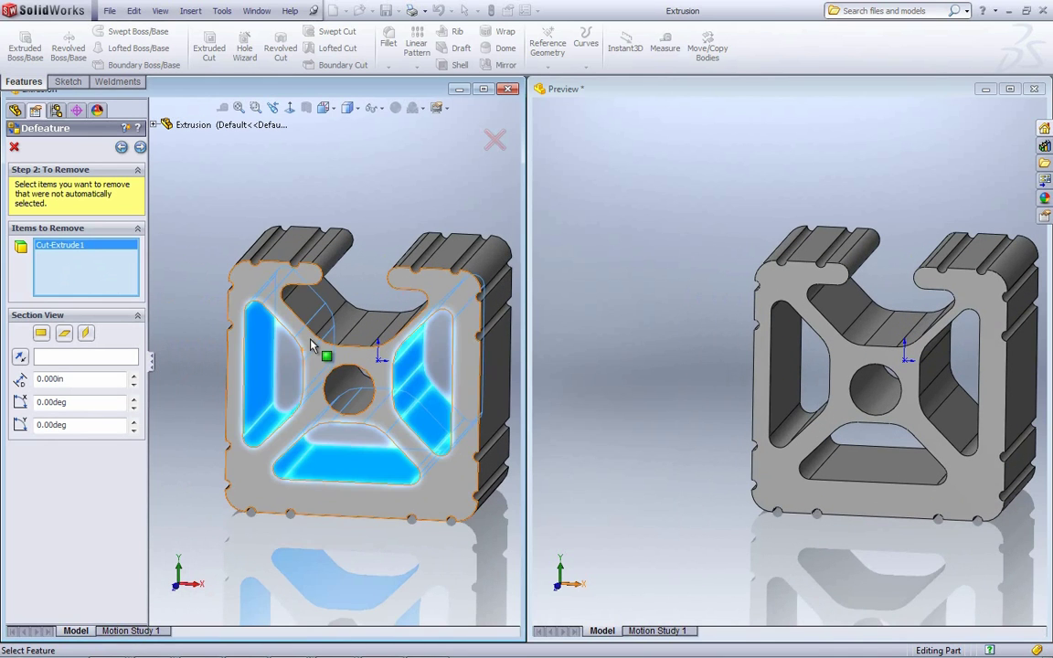
left_click(295, 266)
left_click(325, 242)
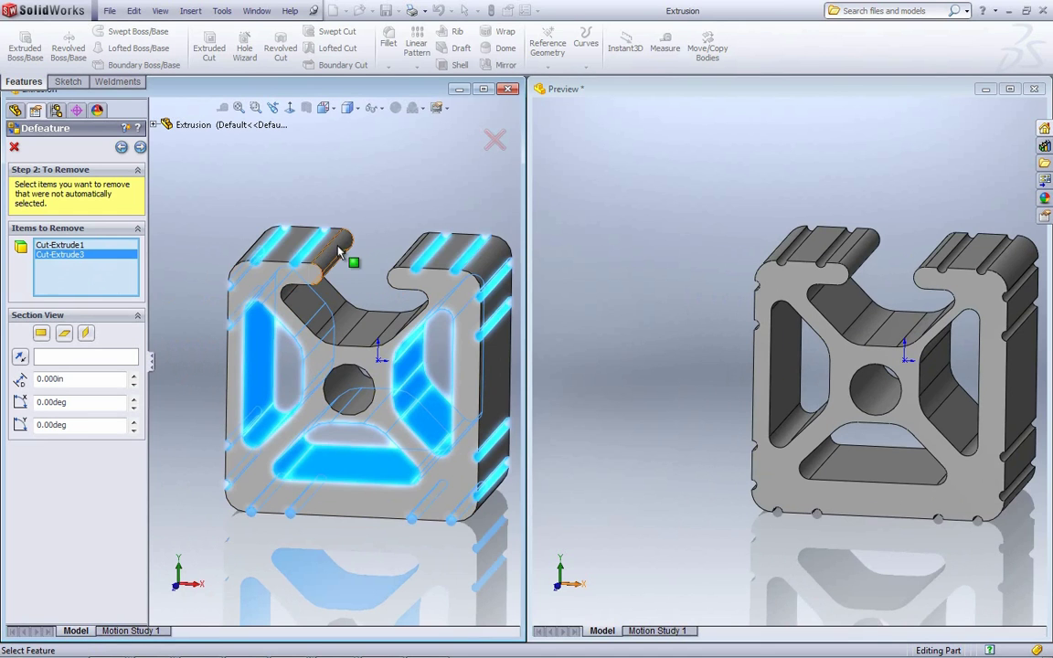
scroll(473, 391, "up", 3)
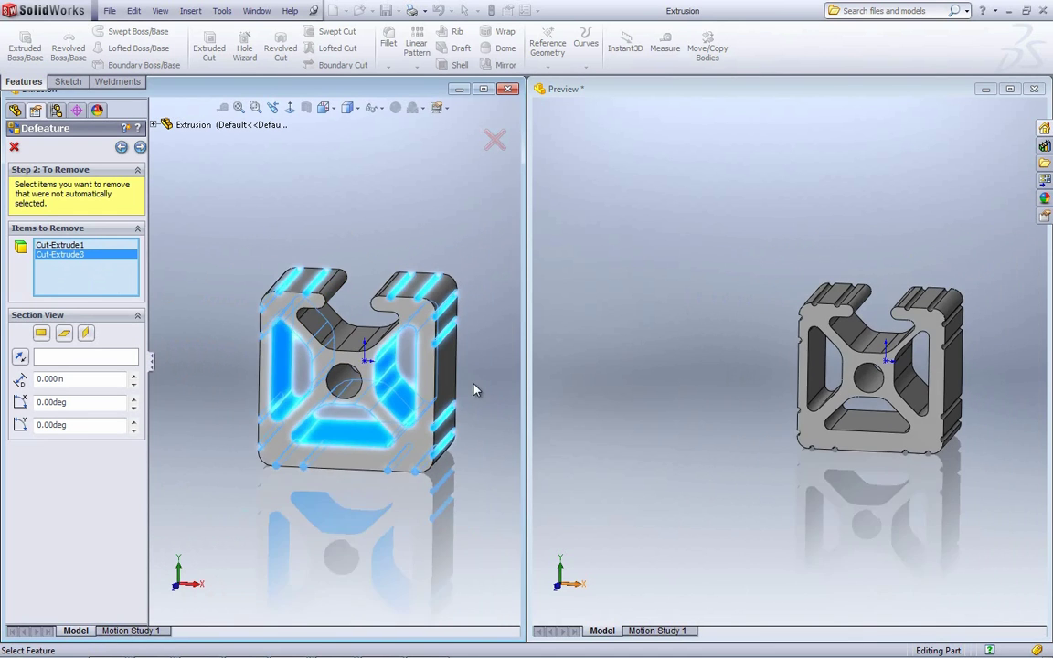
- Run the feature removal and save the simplified model as a separate part file named Part11
left_click(139, 147)
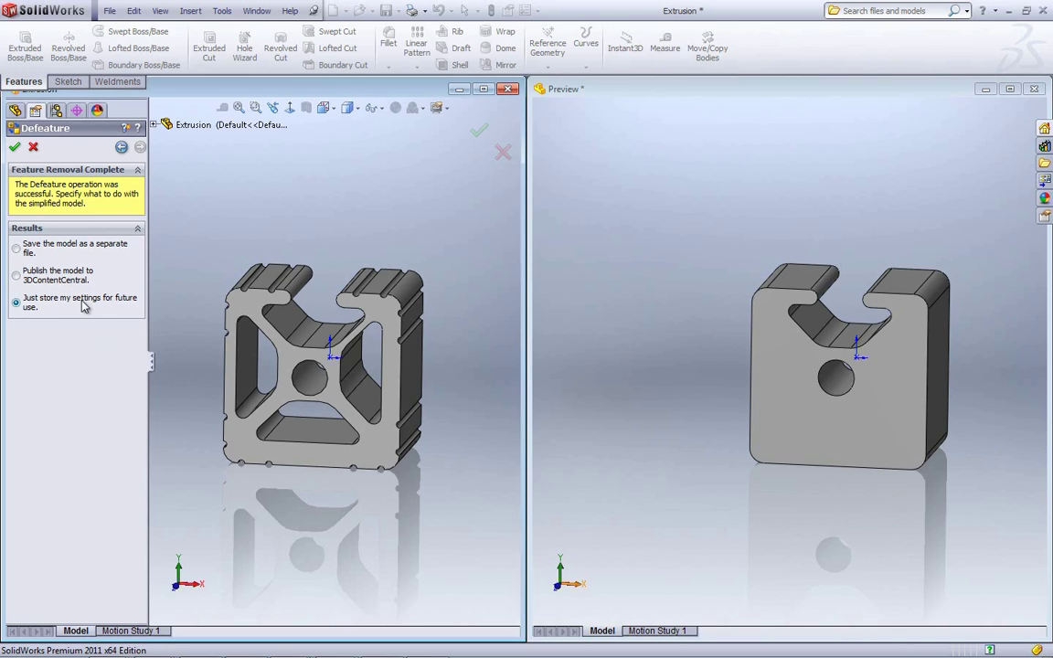
left_click(44, 252)
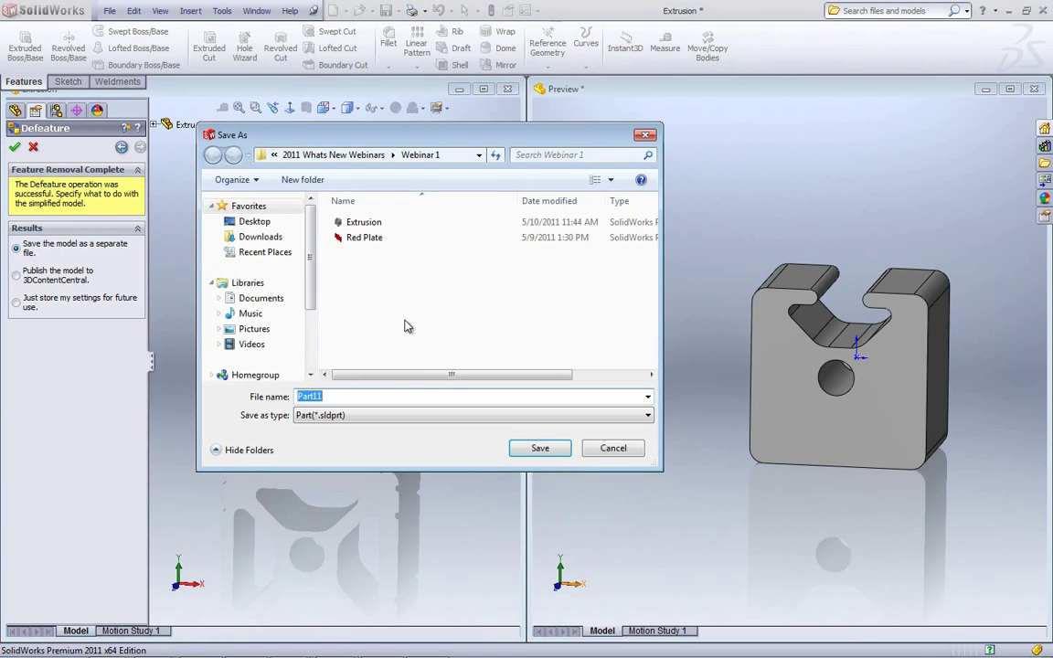
left_click(529, 448)
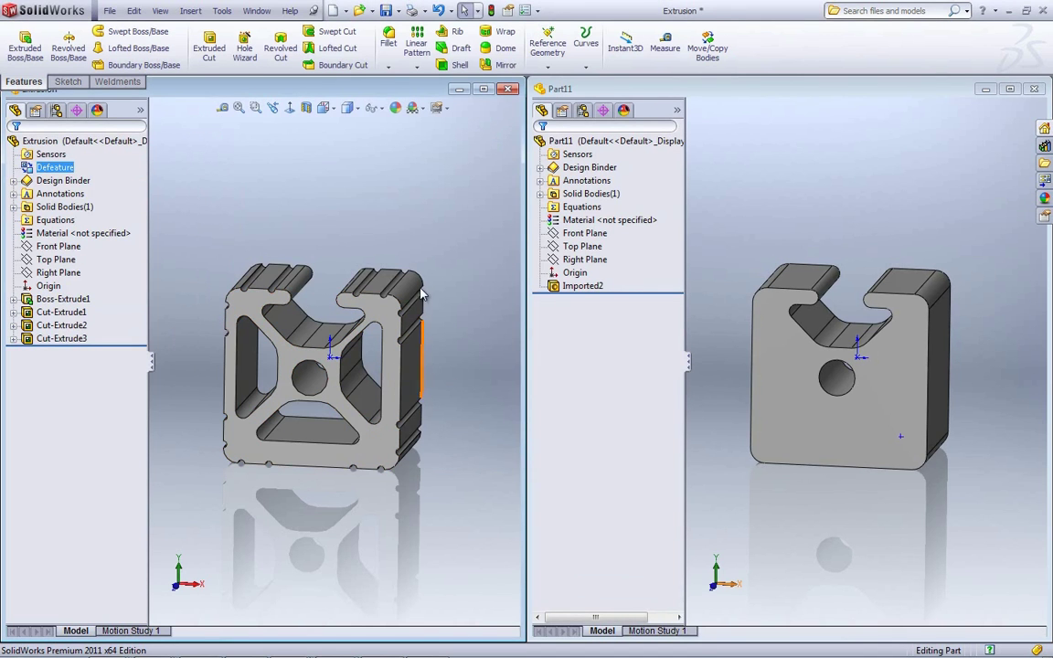
- Examine the imported body of the simplified Part11 from a different angle
left_click(789, 167)
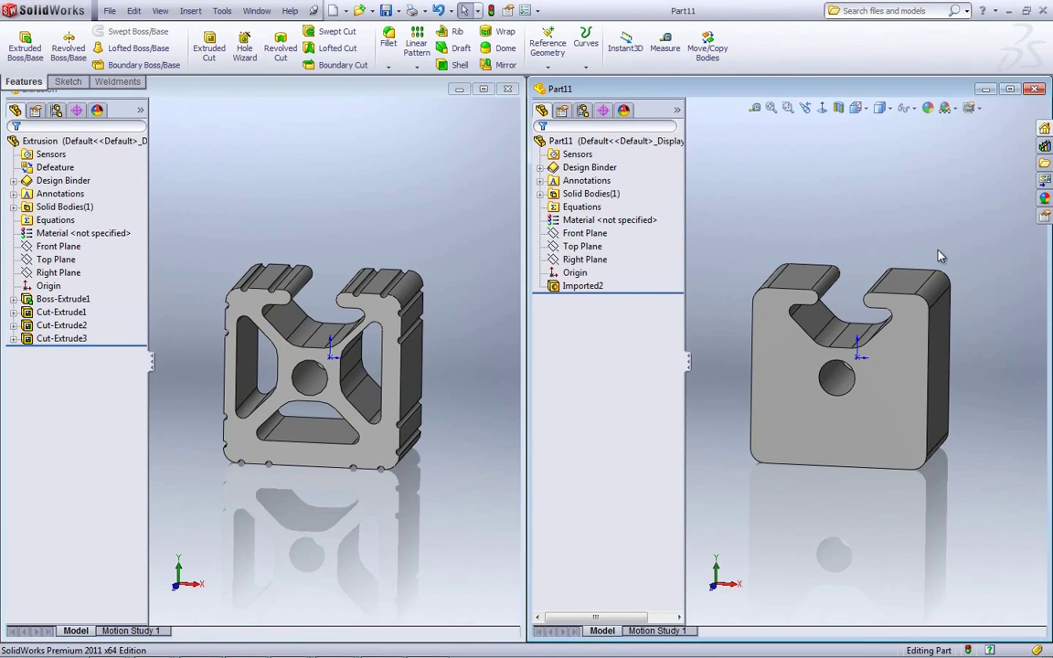
left_click(606, 287)
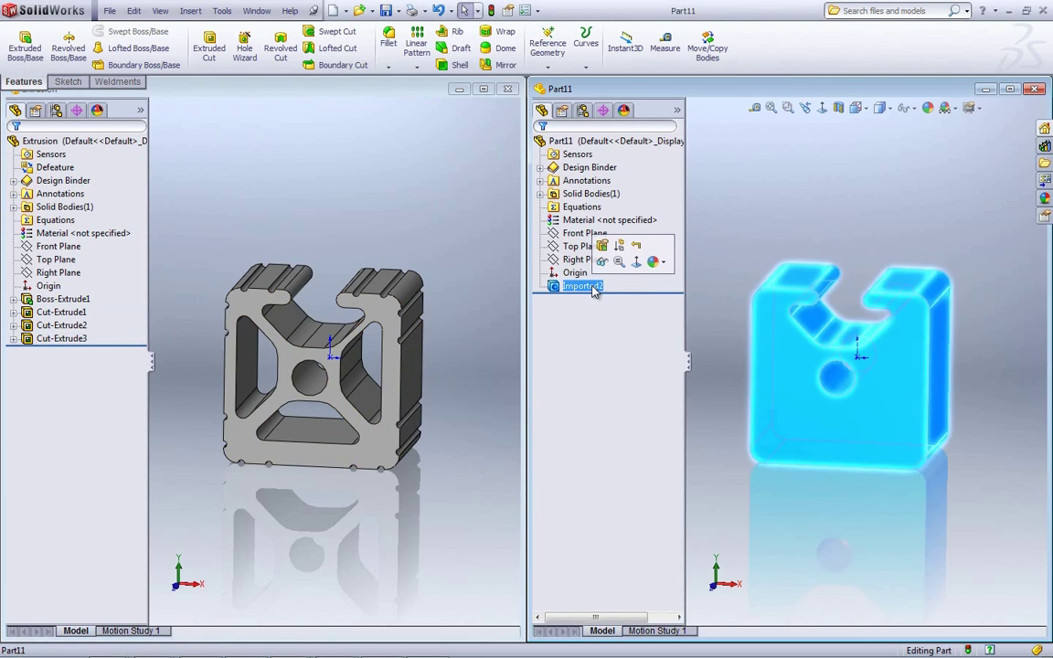
left_click(828, 233)
middle_click_drag(829, 435, 877, 489)
scroll(953, 324, "up", 4)
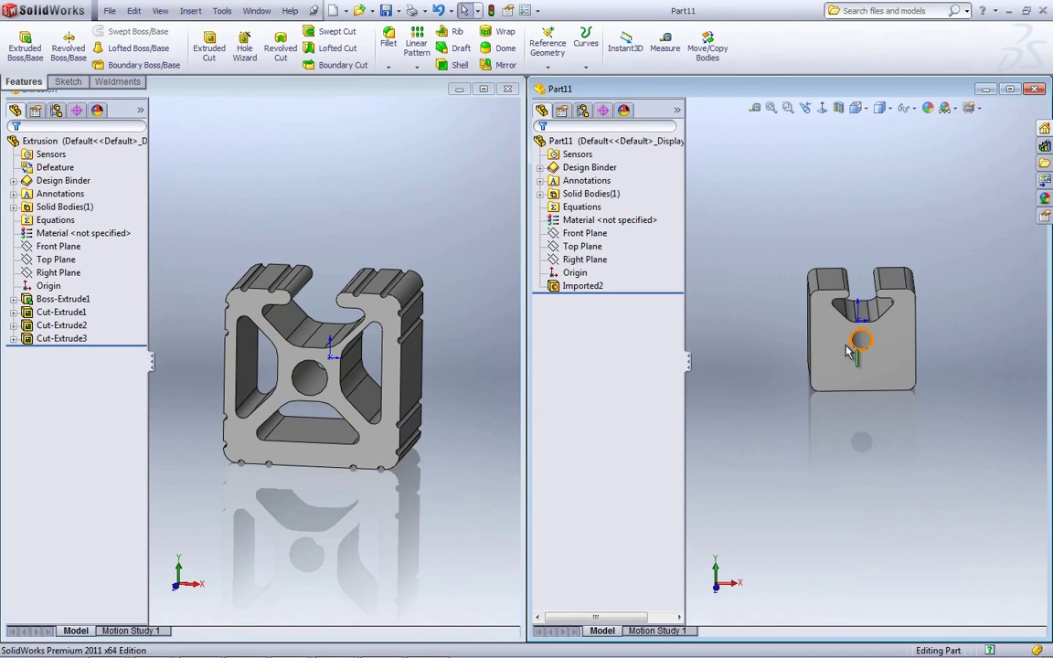
- Maximize the original extrusion part and review the commands available for its stored Defeature entry
left_click(390, 180)
left_click(484, 89)
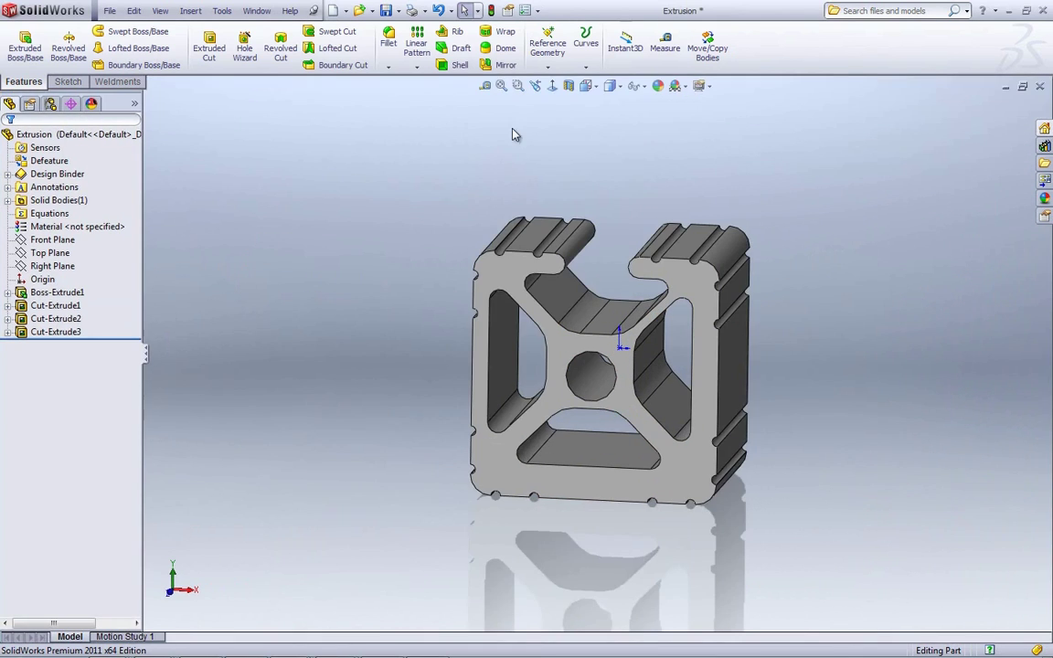
scroll(705, 354, "down", 2)
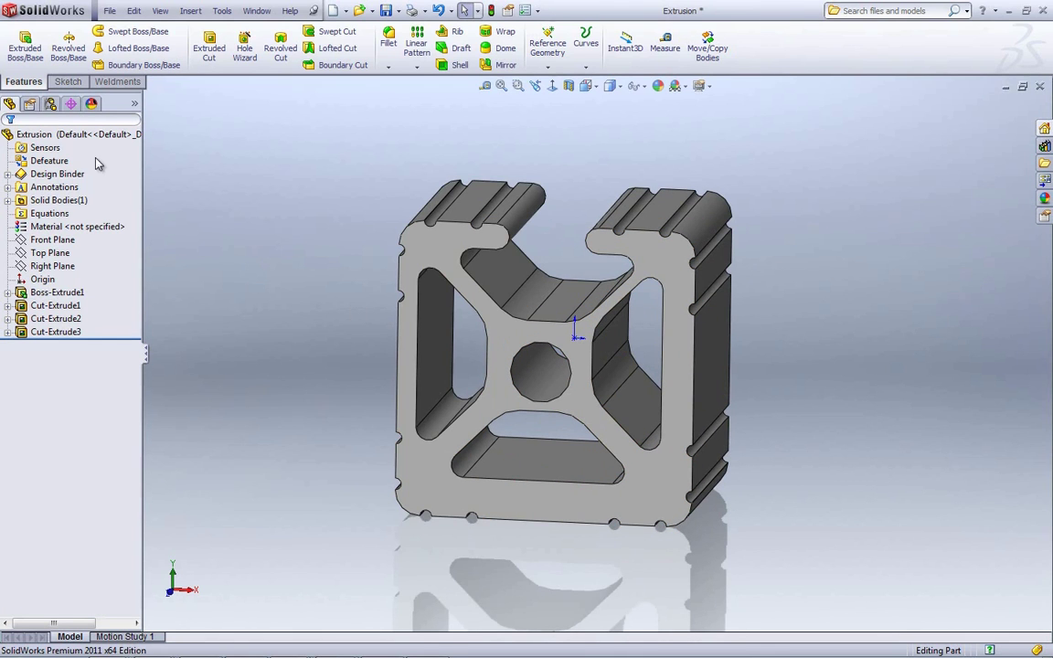
right_click(41, 167)
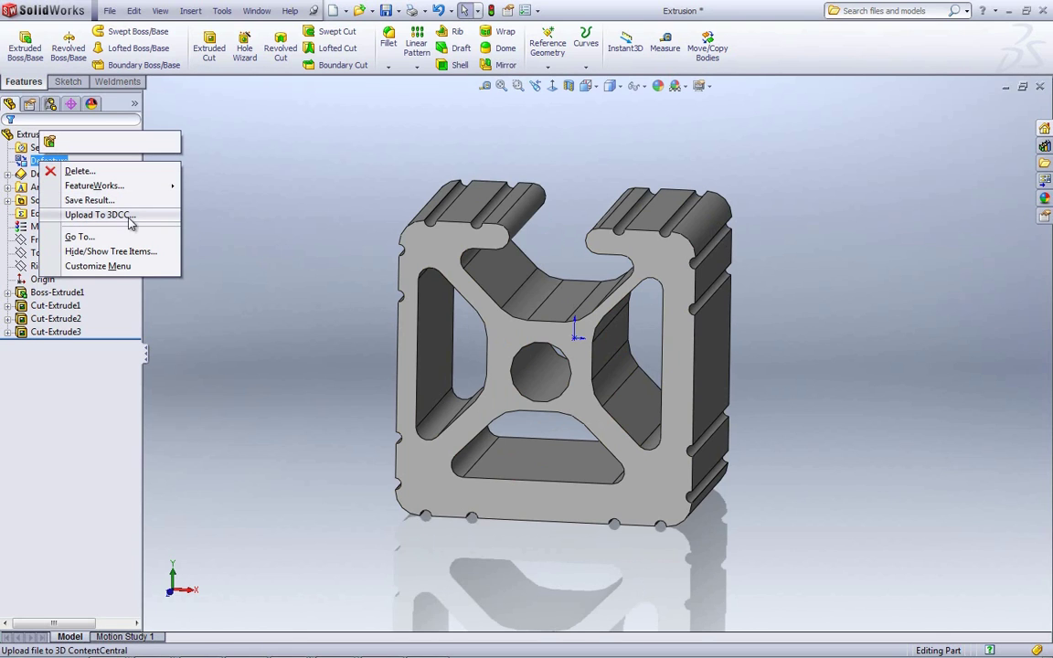
left_click(234, 224)
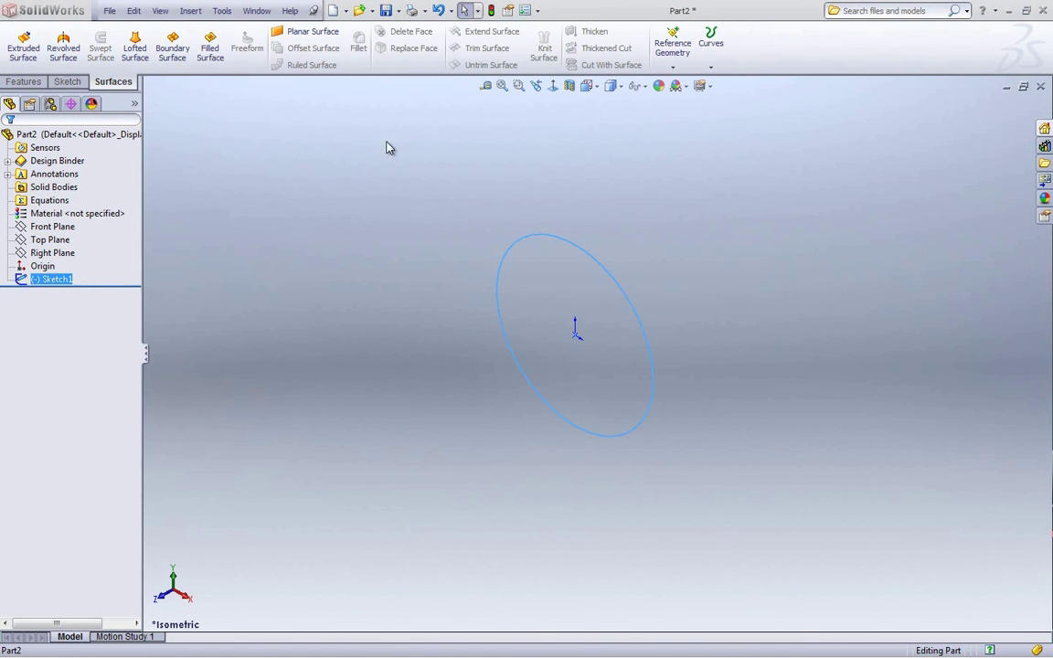
- Extrude the circle sketch in Part2 as a blind surface about 8.62 in long
left_click(24, 45)
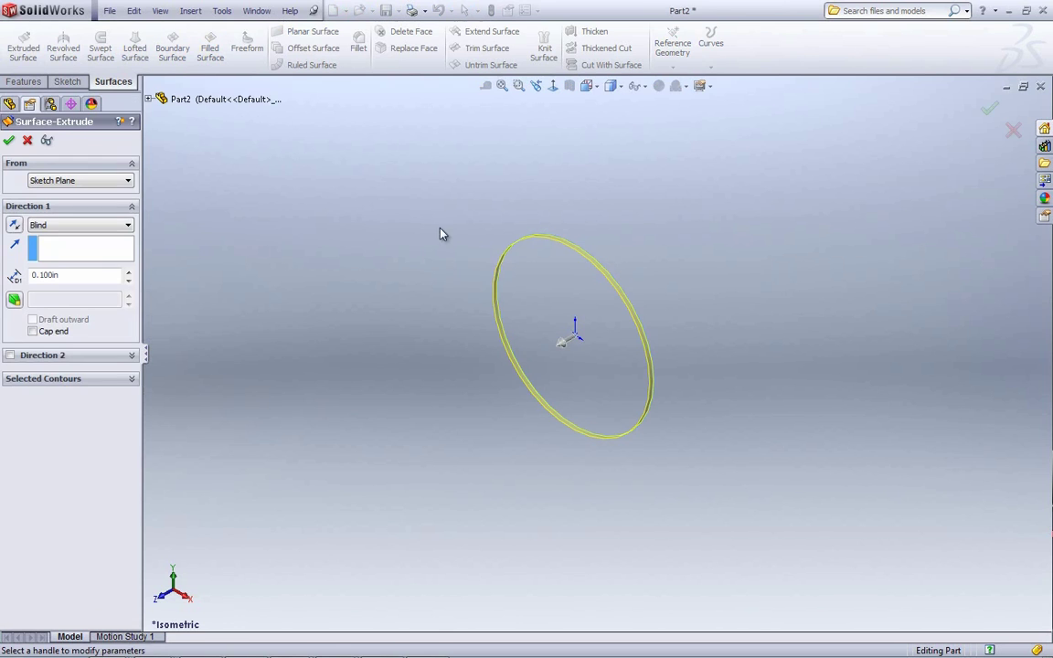
left_click(563, 343)
left_click(225, 495)
scroll(290, 505, "up", 2)
scroll(292, 506, "down", 3)
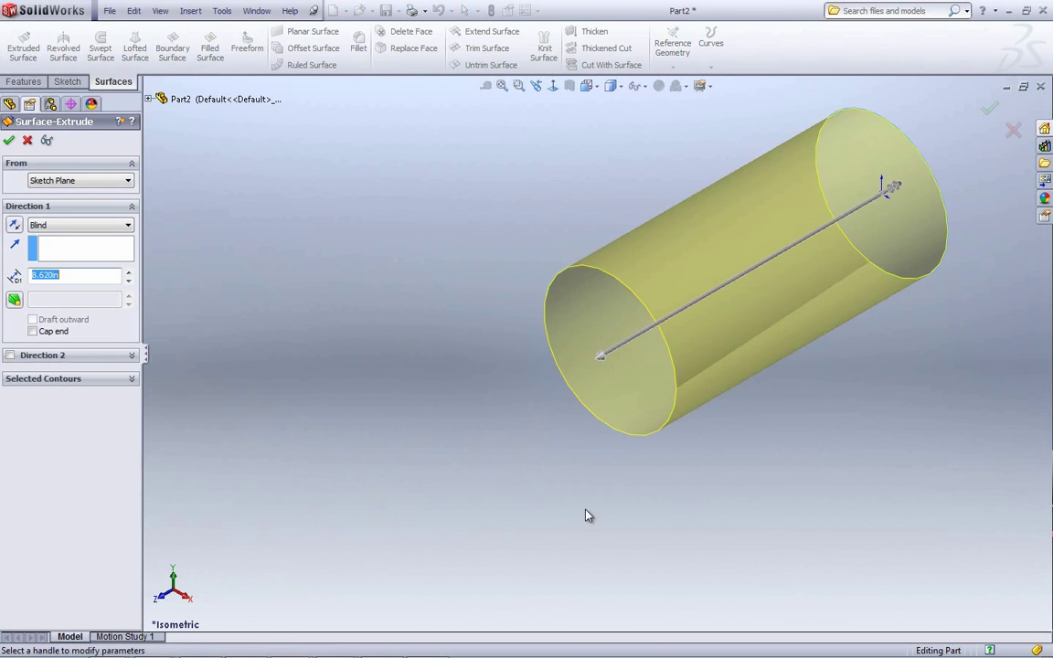
key("f")
middle_click_drag(795, 446, 413, 360)
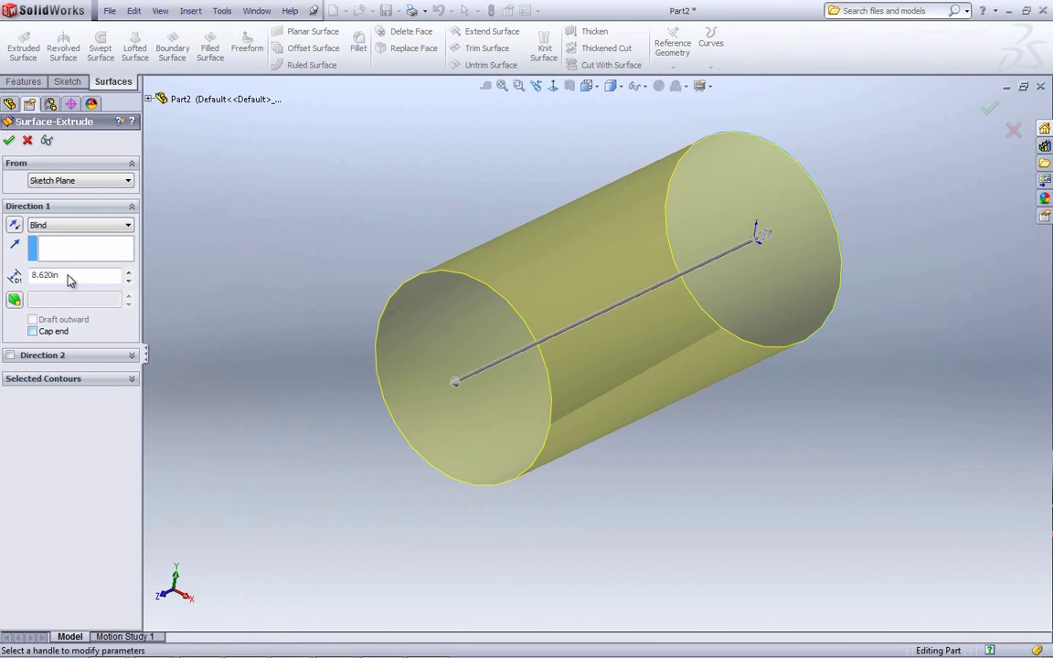
- Cap both ends of the surface extrude, adding a blind 0.1 in second direction, and accept the feature
left_click(48, 337)
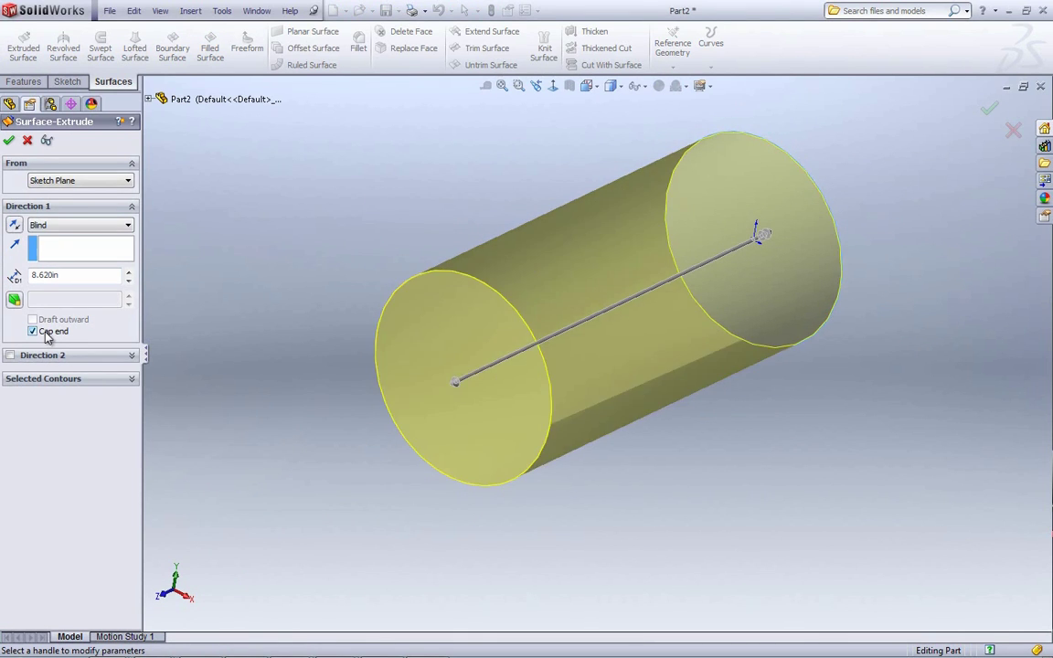
middle_click_drag(718, 491, 654, 482)
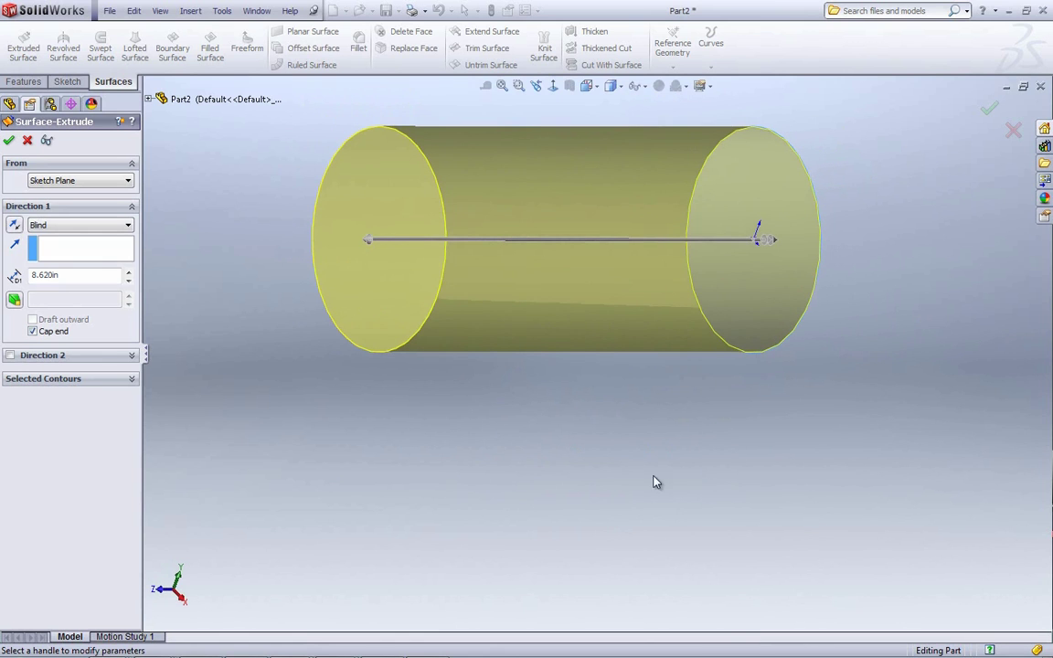
left_click(10, 355)
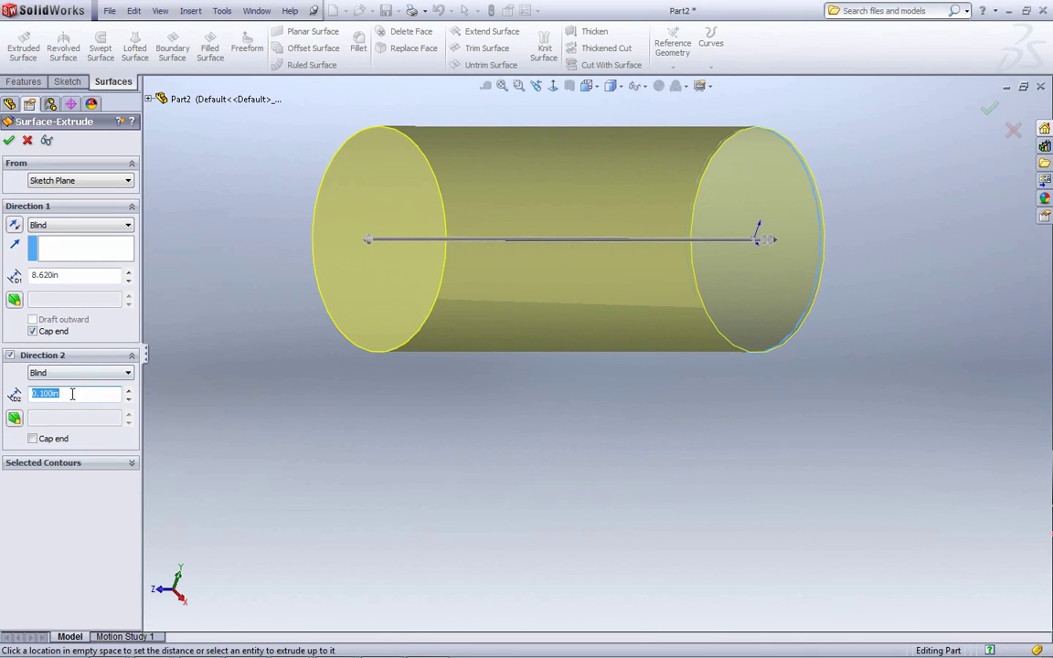
left_click(32, 439)
middle_click_drag(698, 401, 576, 369)
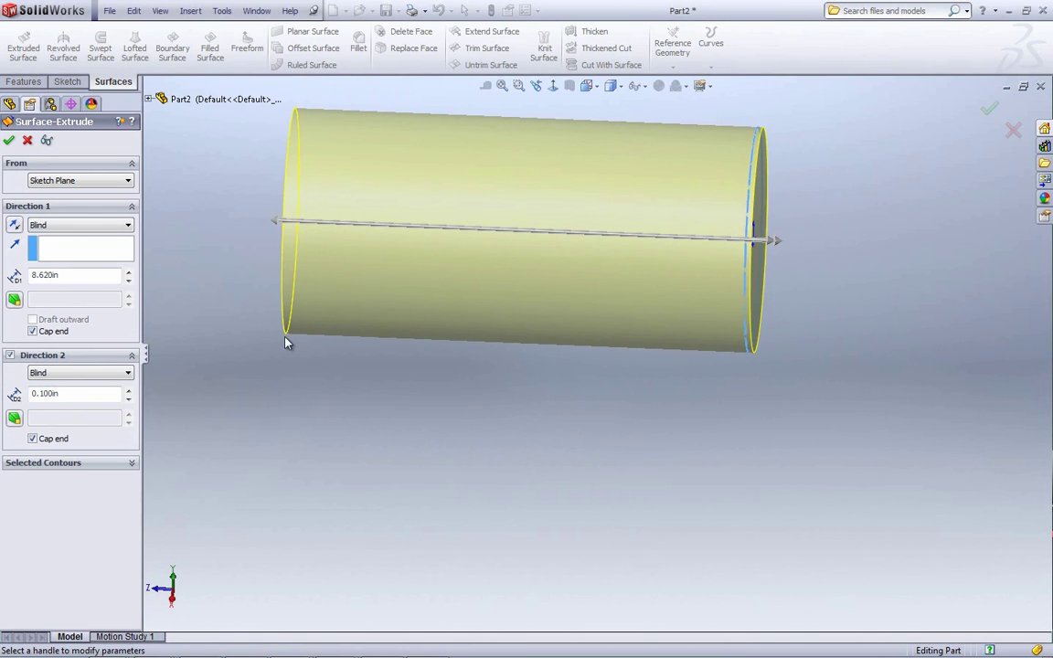
left_click(9, 140)
middle_click_drag(458, 392, 457, 301)
- Switch to the open multiface-surf-extrude_example part
left_click(257, 11)
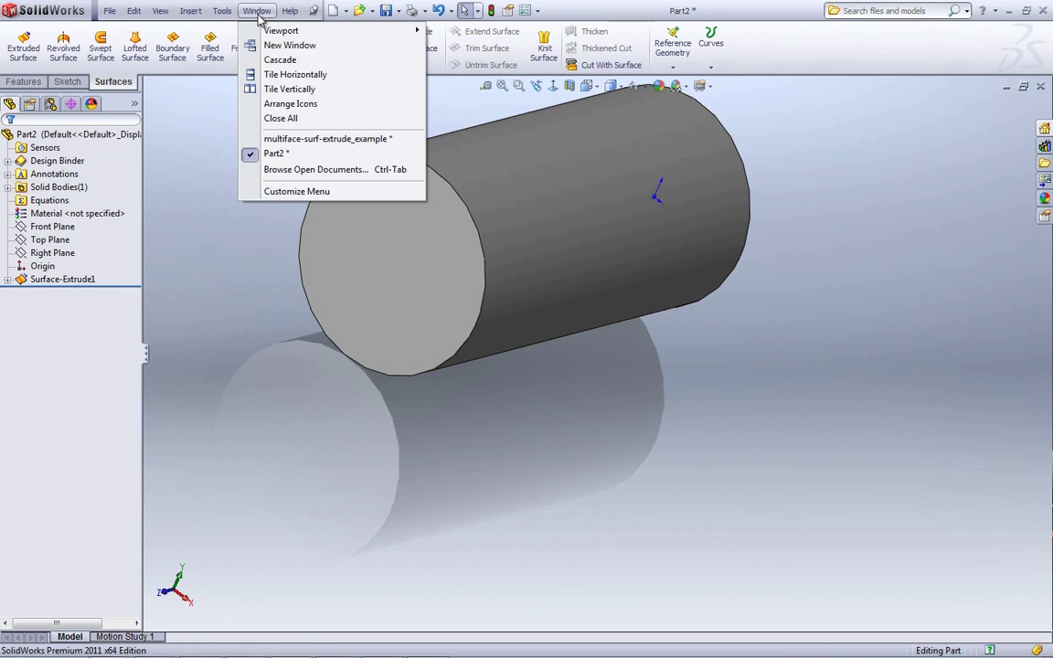
left_click(329, 139)
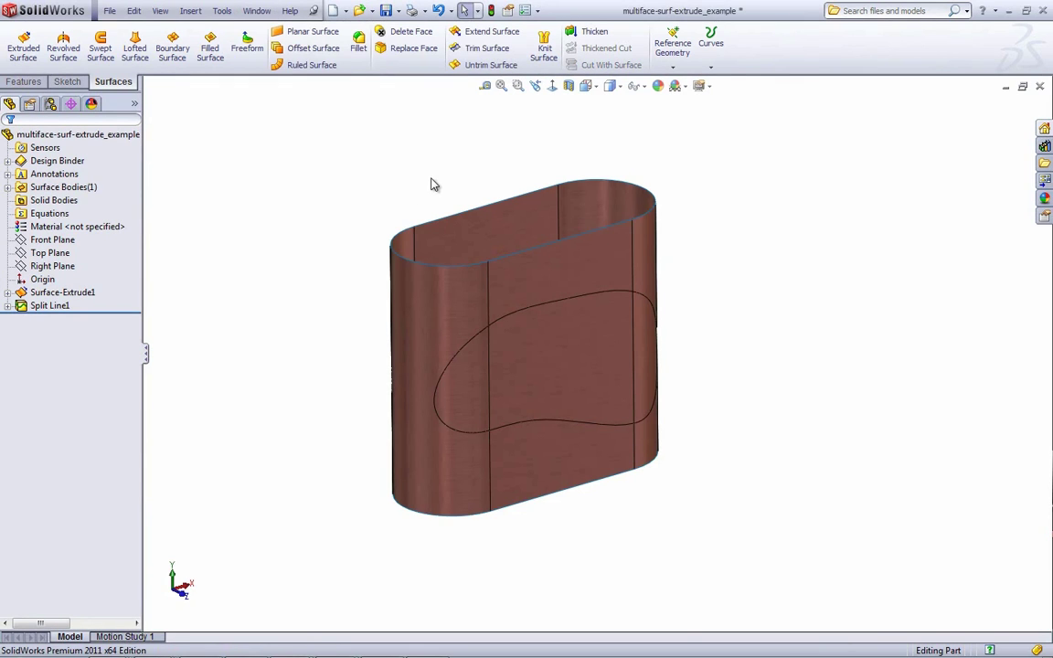
- Start a surface extrude from the three adjoining faces inside the split-line outline on the front of the body
left_click(23, 45)
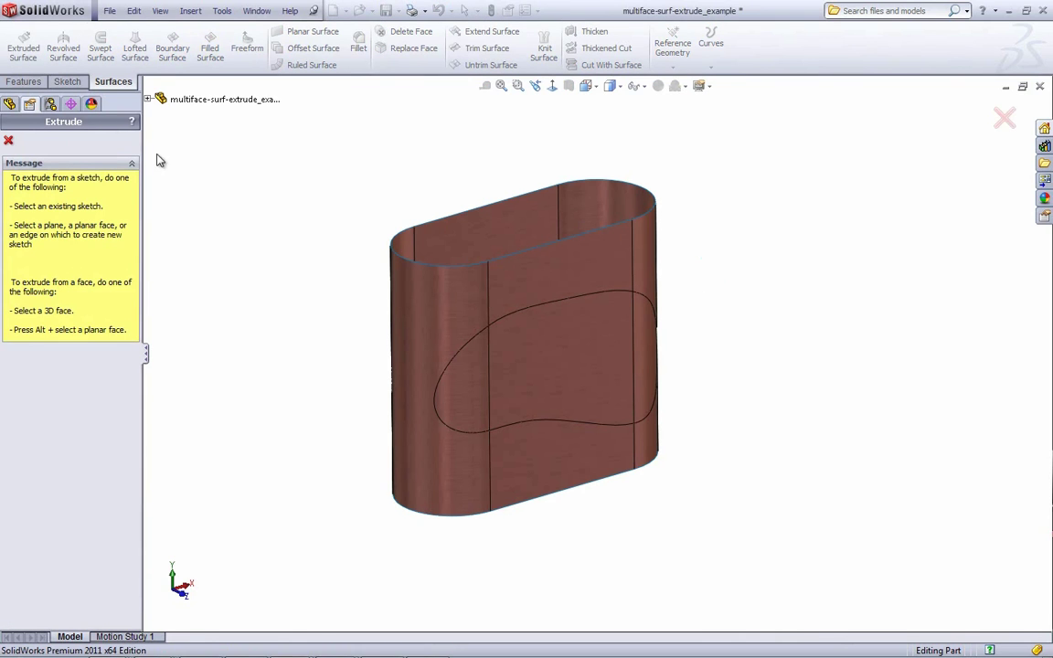
left_click(466, 385)
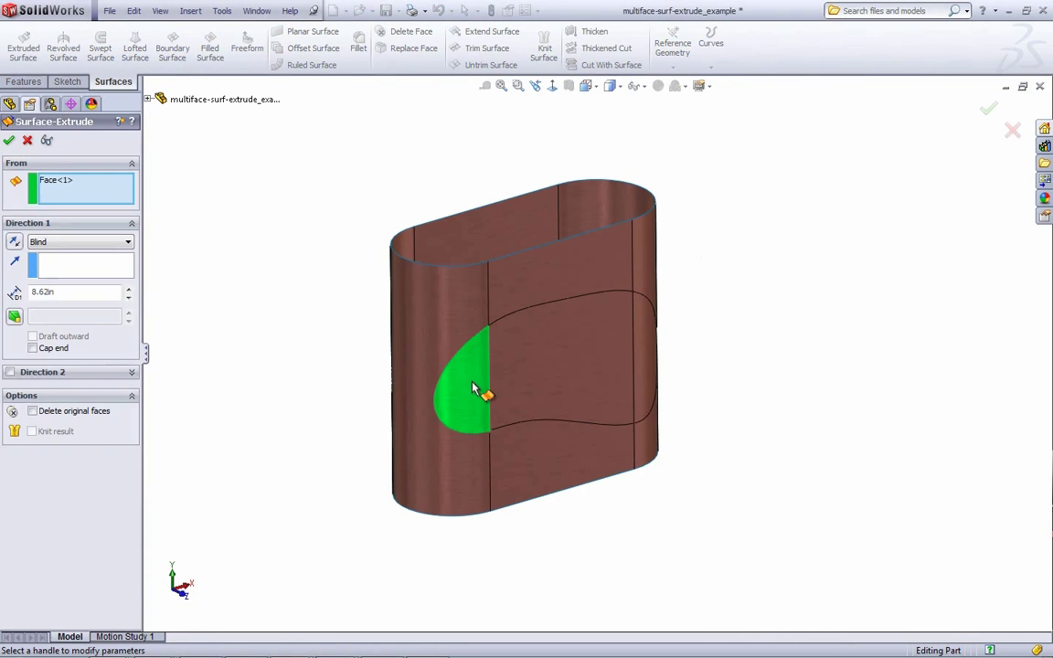
left_click(540, 376)
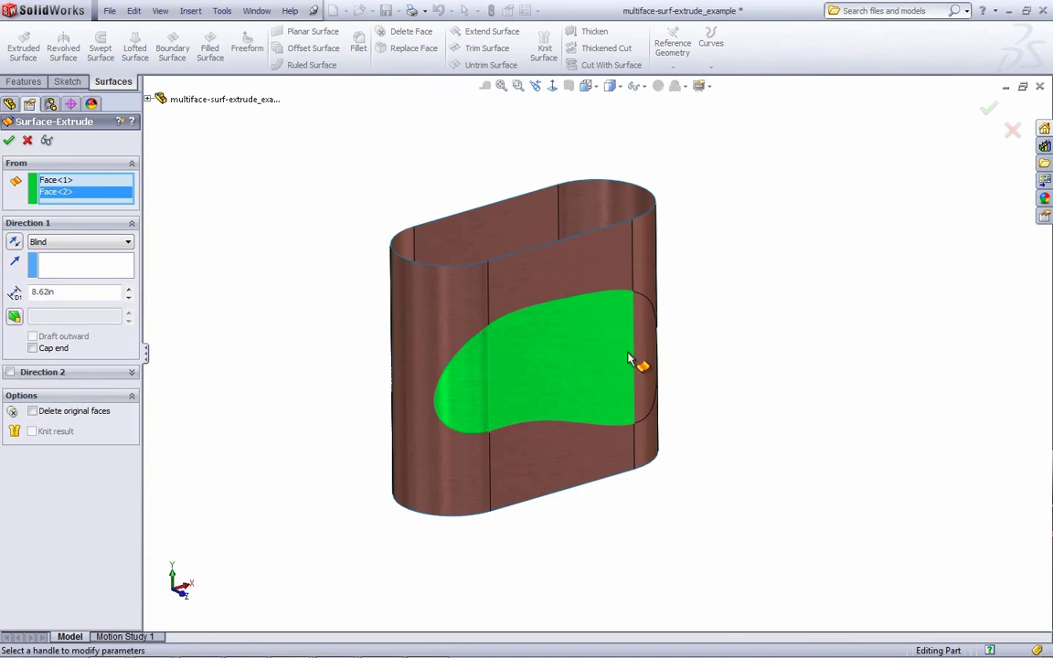
middle_click_drag(616, 485, 666, 559)
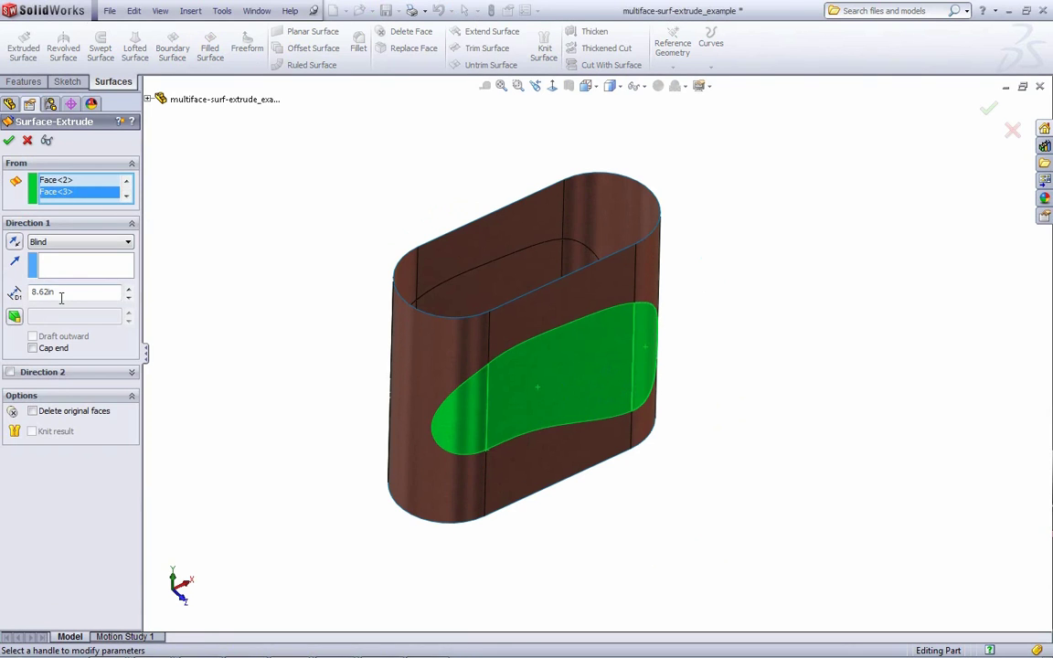
- Set the Front Plane as the extrude direction and the blind depth to 1 in
left_click(66, 265)
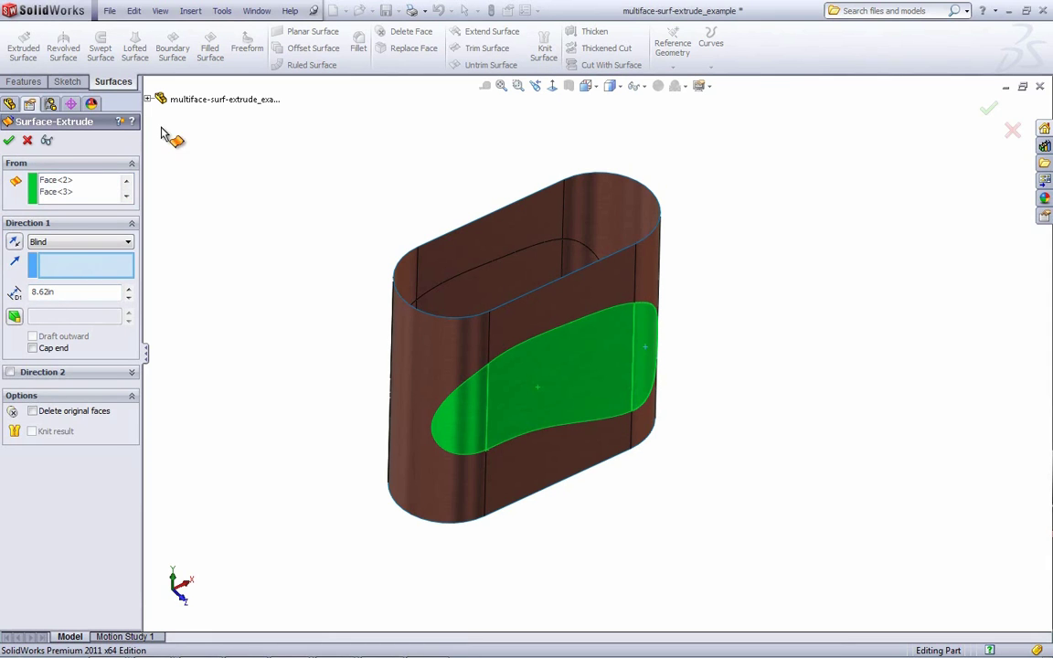
left_click(149, 99)
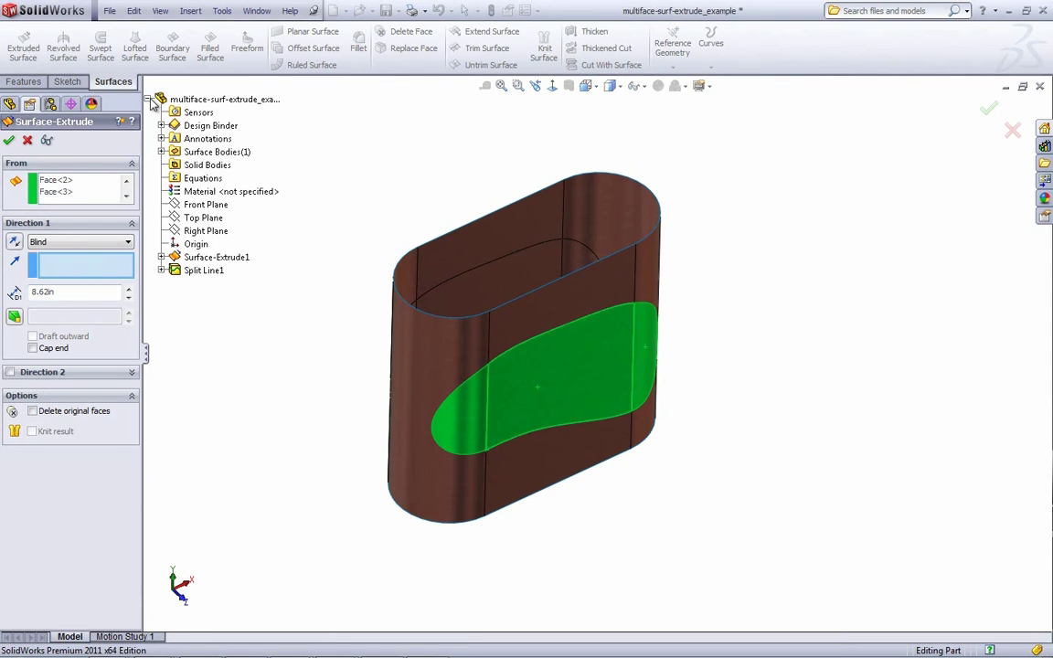
left_click(200, 205)
scroll(371, 437, "down", 4)
middle_click_drag(371, 448, 398, 395)
left_click(110, 292)
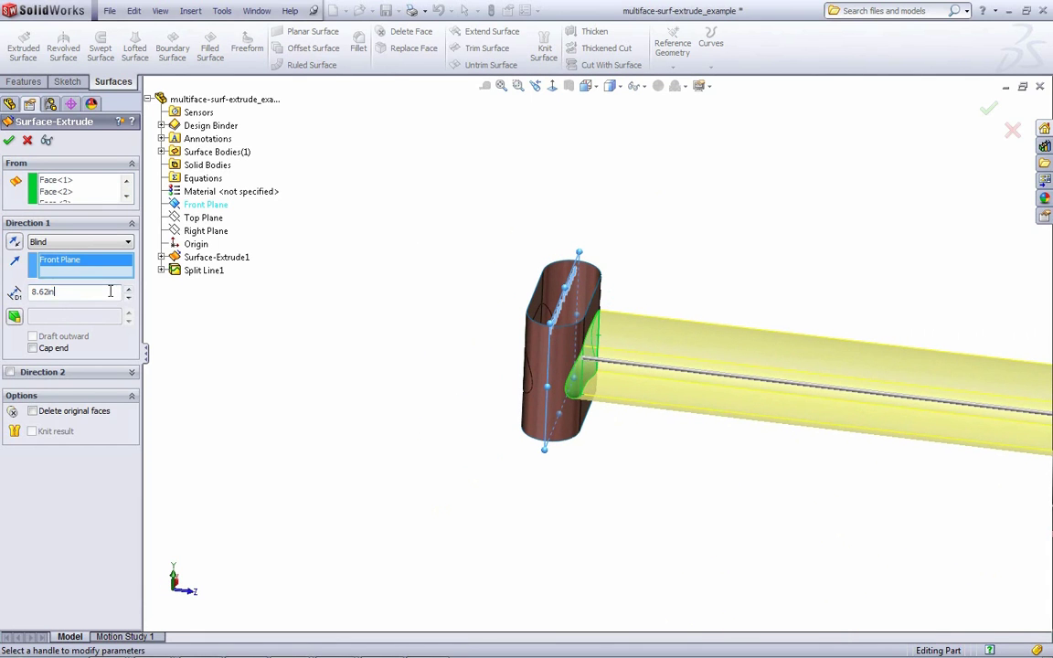
type("1")
key("Return")
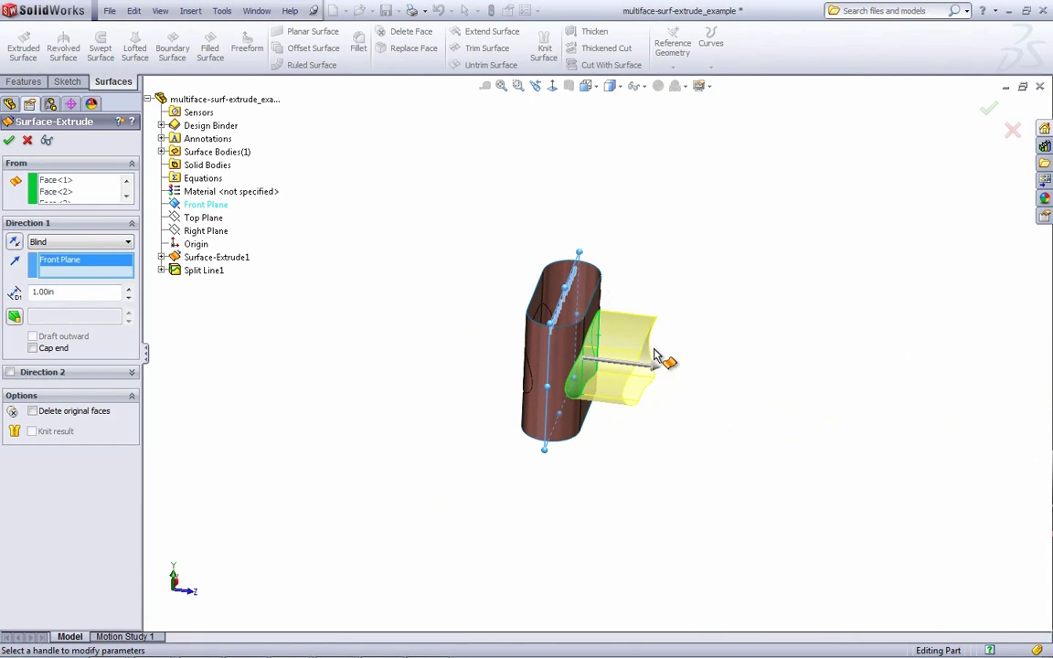
- Delete the original faces and knit the result of the surface extrude, then accept the feature
scroll(663, 366, "up", 4)
middle_click_drag(635, 428, 509, 382)
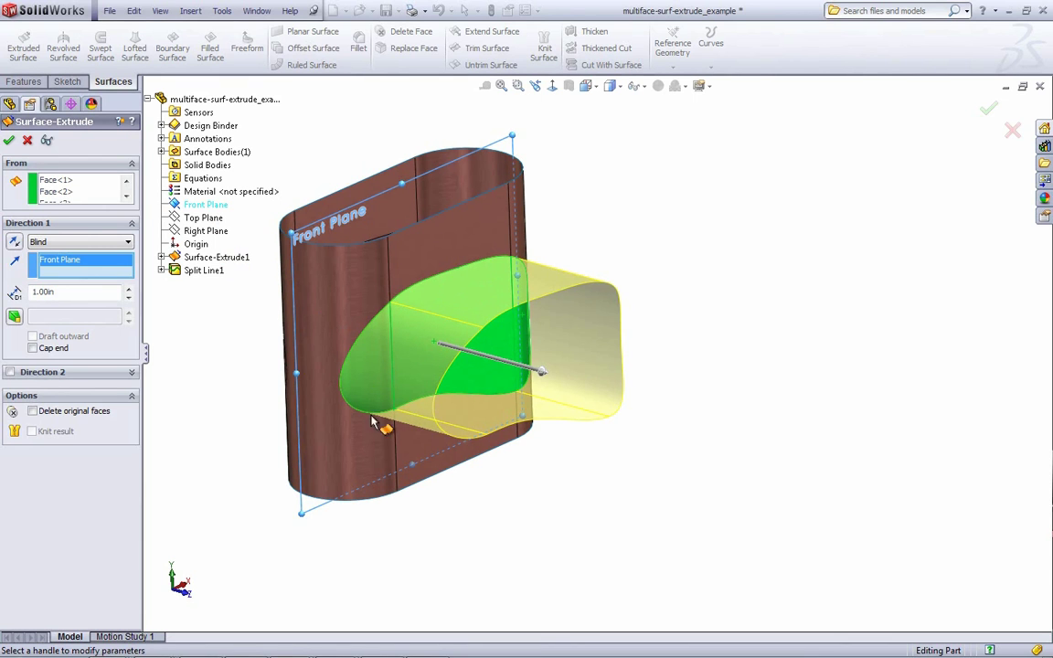
left_click(73, 413)
left_click(8, 140)
middle_click_drag(686, 425, 490, 475)
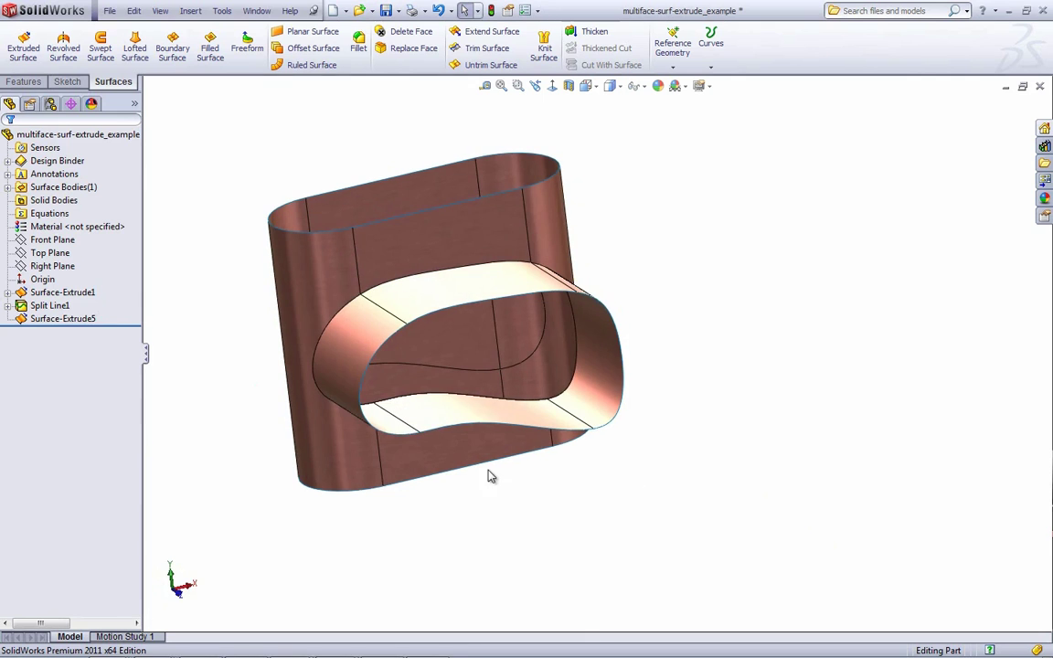
- Edit the multi-face surface extrude to cap its end and accept the change
left_click(79, 320)
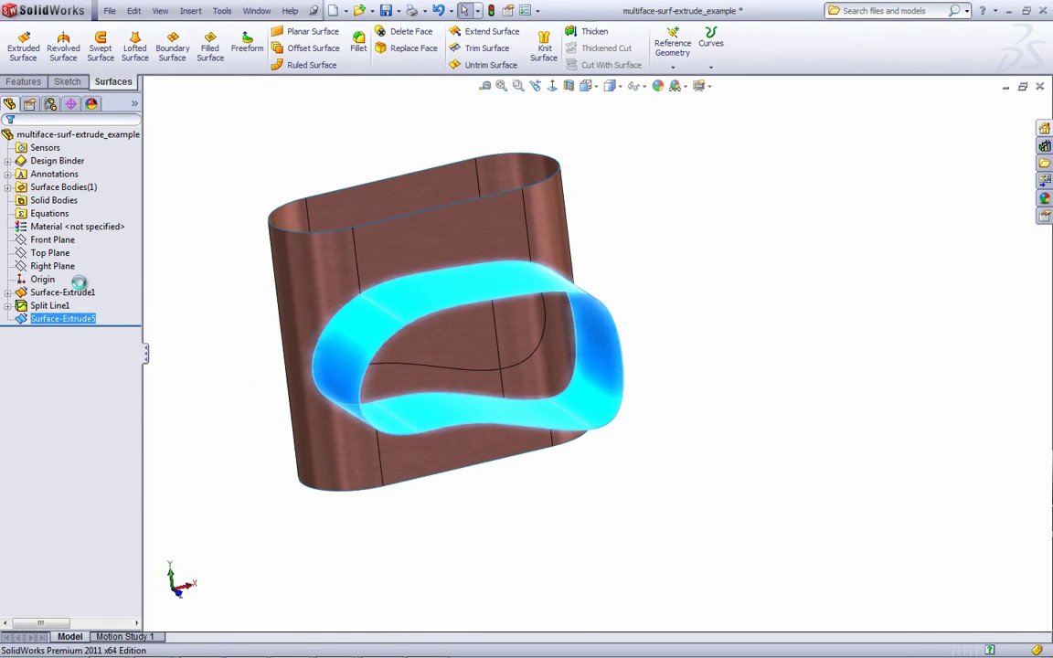
left_click(85, 279)
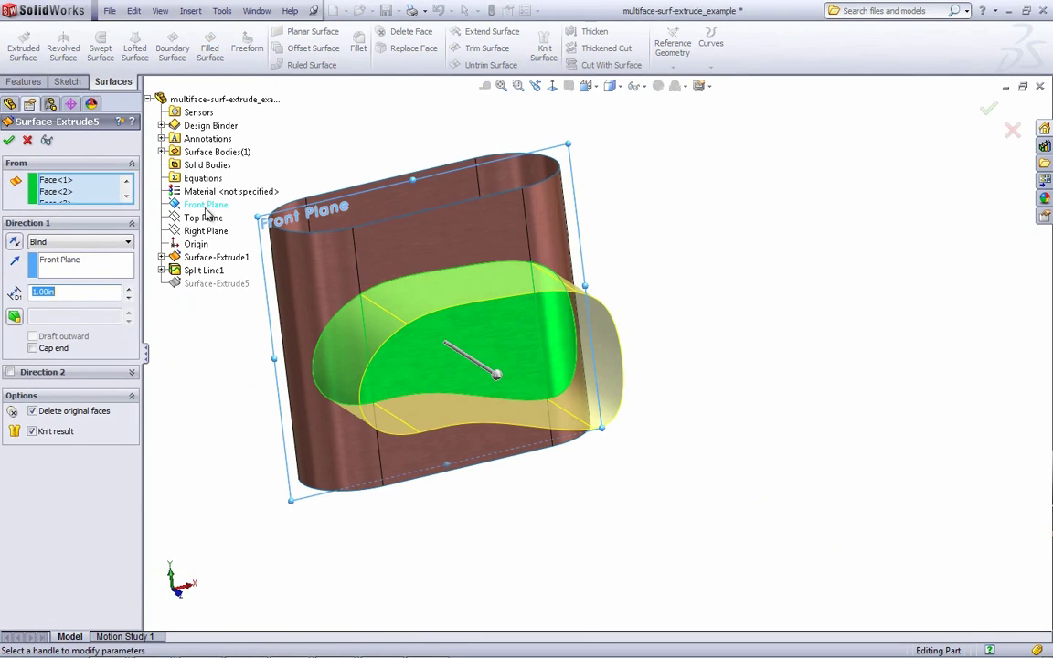
left_click(147, 99)
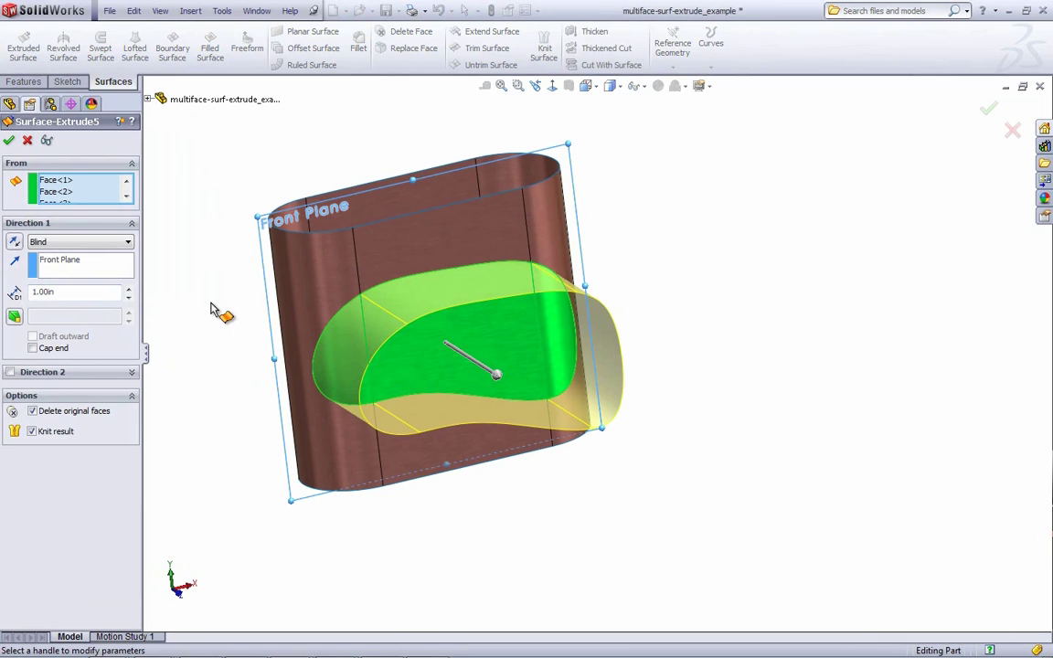
left_click(33, 348)
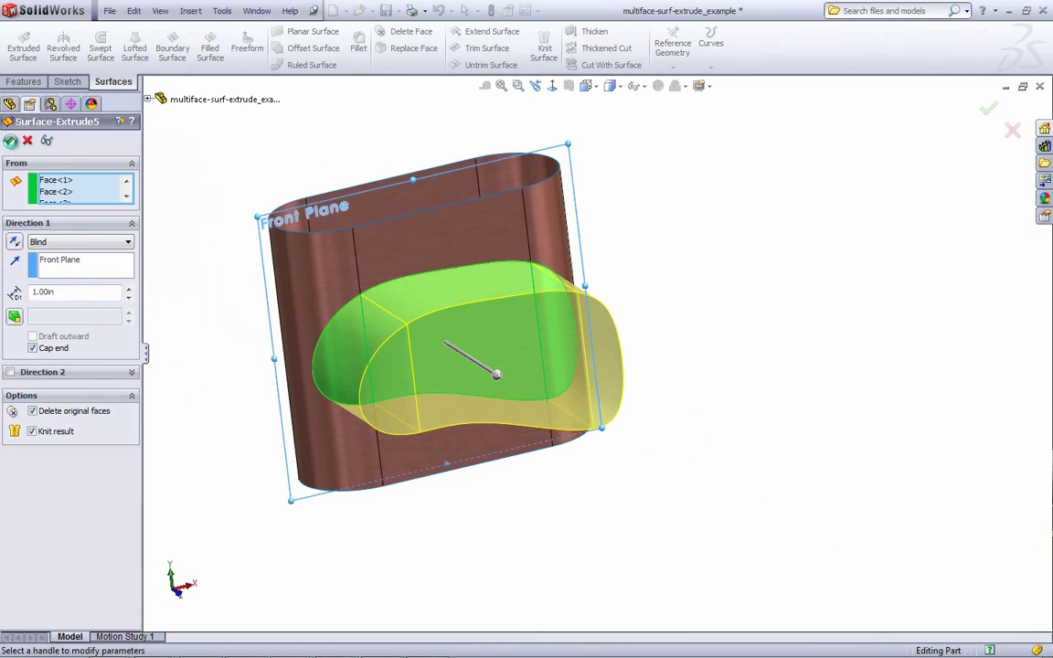
left_click(9, 140)
middle_click_drag(657, 524, 723, 499)
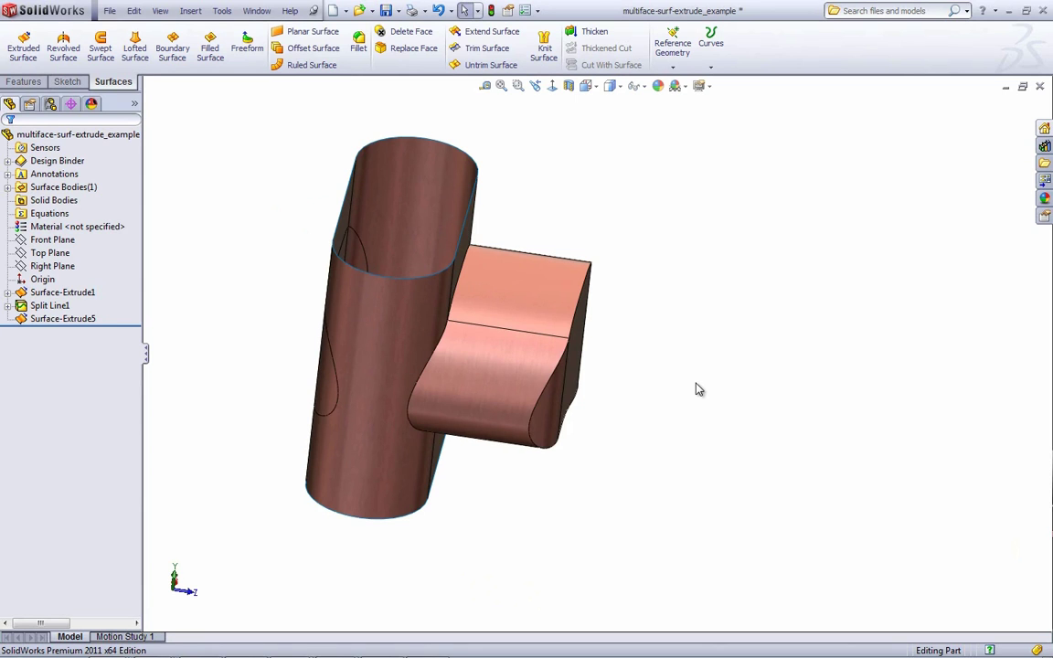